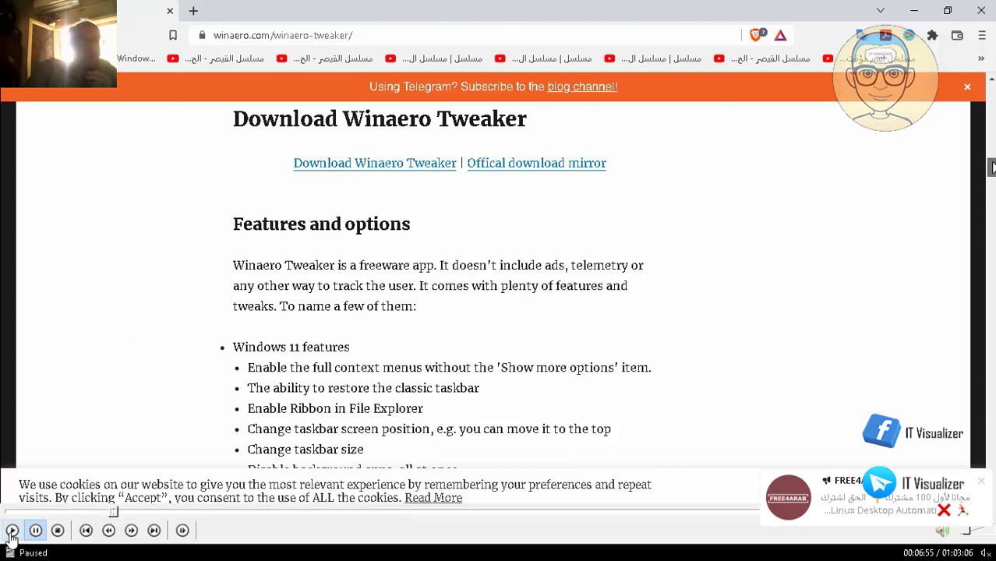
Examine the feature list, program screenshots and version history on the Winaero Tweaker page.
{"action": "scroll", "coordinate": [382, 265], "scroll_direction": "down", "scroll_amount": 1}
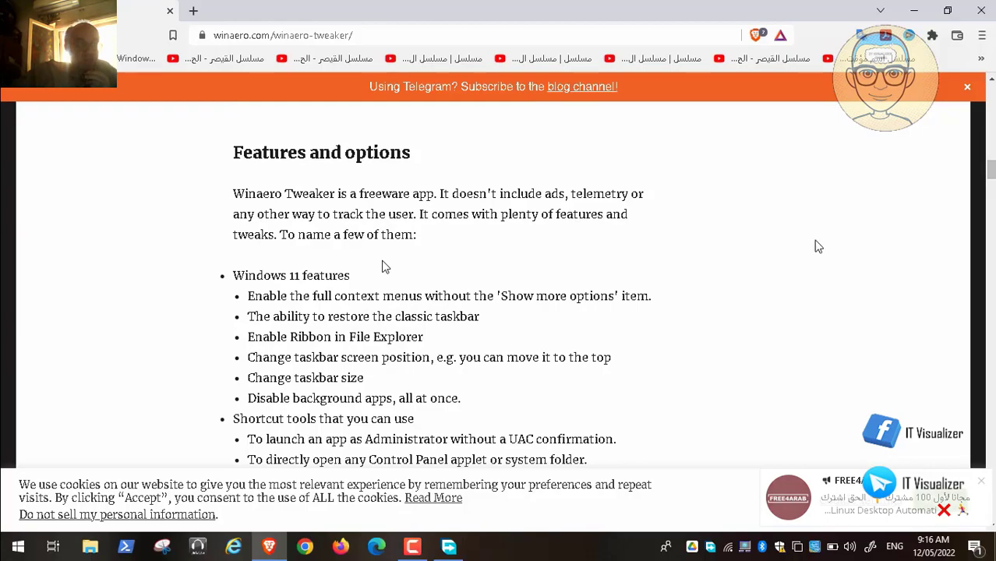
{"action": "scroll", "coordinate": [382, 266], "scroll_direction": "down", "scroll_amount": 10}
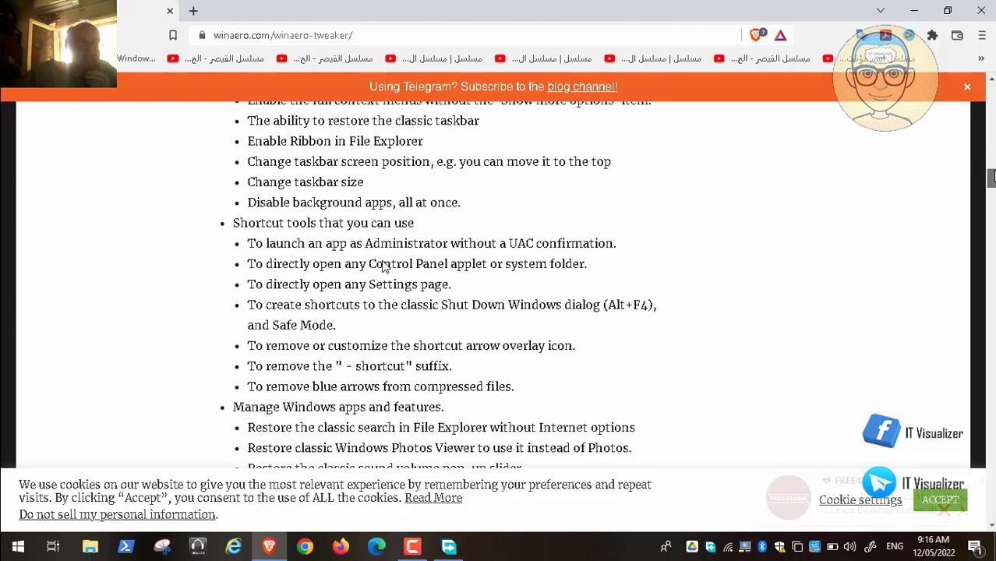
{"action": "scroll", "coordinate": [381, 265], "scroll_direction": "down", "scroll_amount": 15}
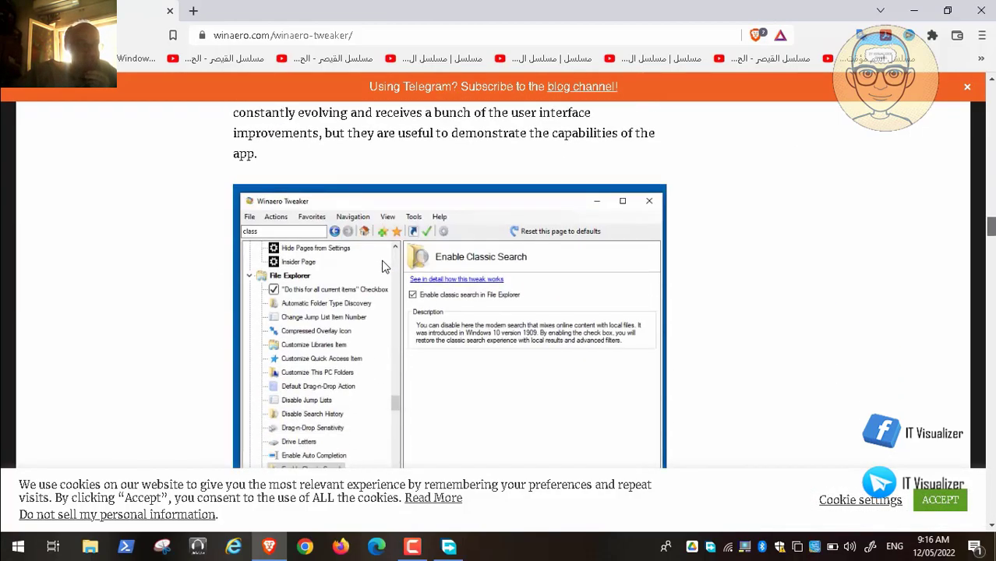
{"action": "scroll", "coordinate": [382, 265], "scroll_direction": "down", "scroll_amount": 15}
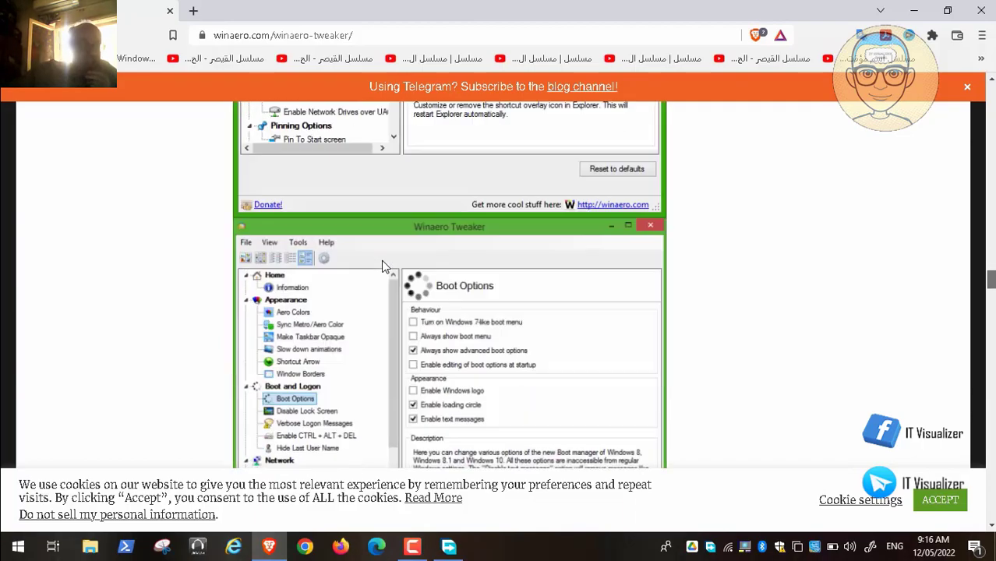
{"action": "scroll", "coordinate": [382, 266], "scroll_direction": "down", "scroll_amount": 10}
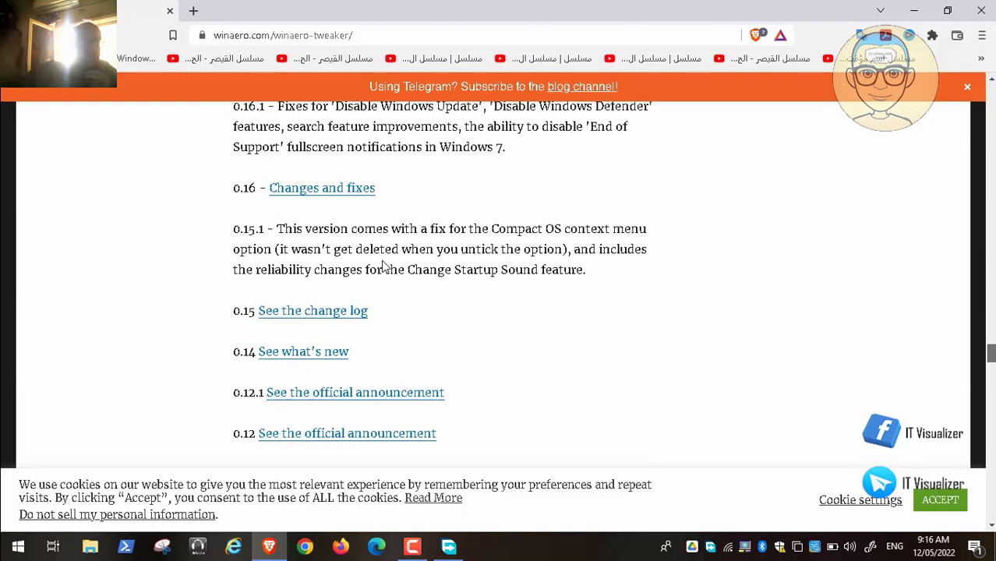
{"action": "scroll", "coordinate": [382, 266], "scroll_direction": "up", "scroll_amount": 20}
{"action": "scroll", "coordinate": [381, 266], "scroll_direction": "up", "scroll_amount": 10}
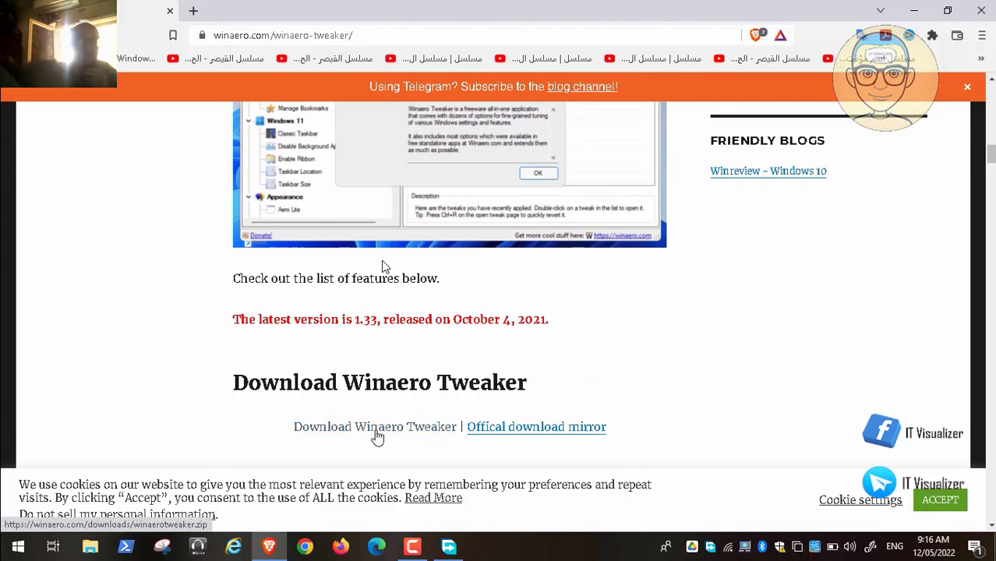
{"action": "scroll", "coordinate": [382, 265], "scroll_direction": "up", "scroll_amount": 10}
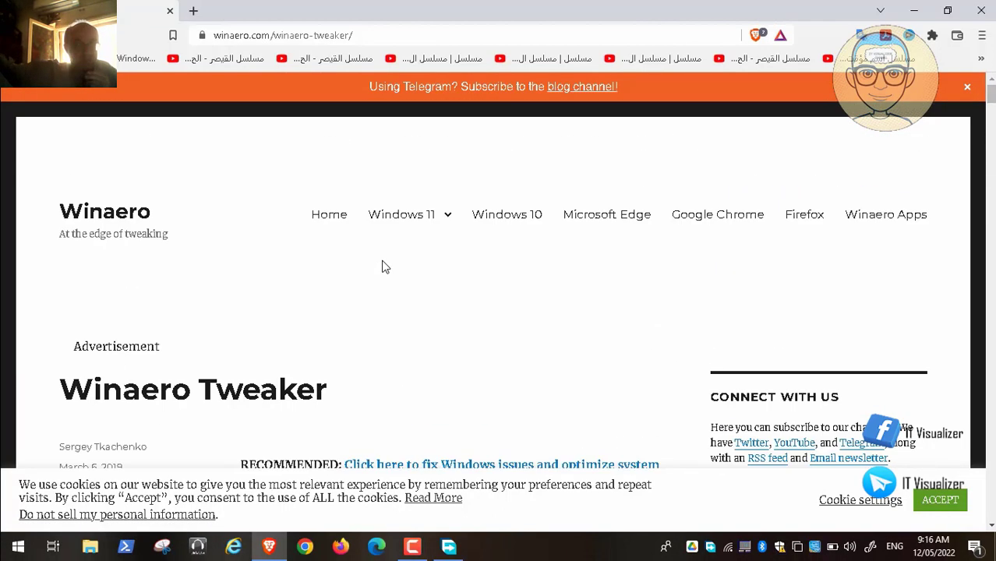
Close the Winaero Tweaker web page and quit Free Download Manager completely.
{"action": "left_click", "coordinate": [170, 11]}
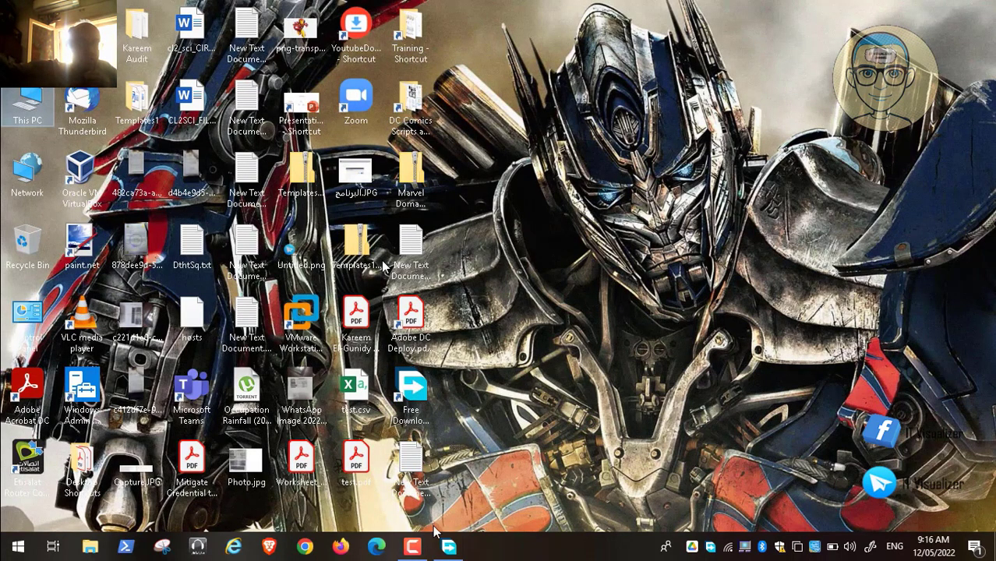
{"action": "left_click", "coordinate": [415, 547]}
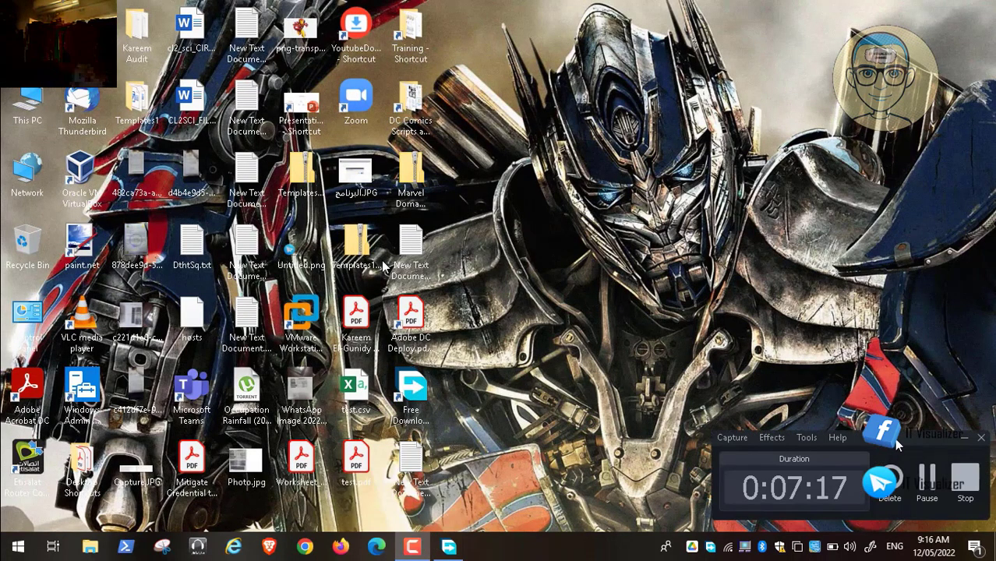
{"action": "left_click", "coordinate": [923, 478]}
{"action": "left_click", "coordinate": [448, 547]}
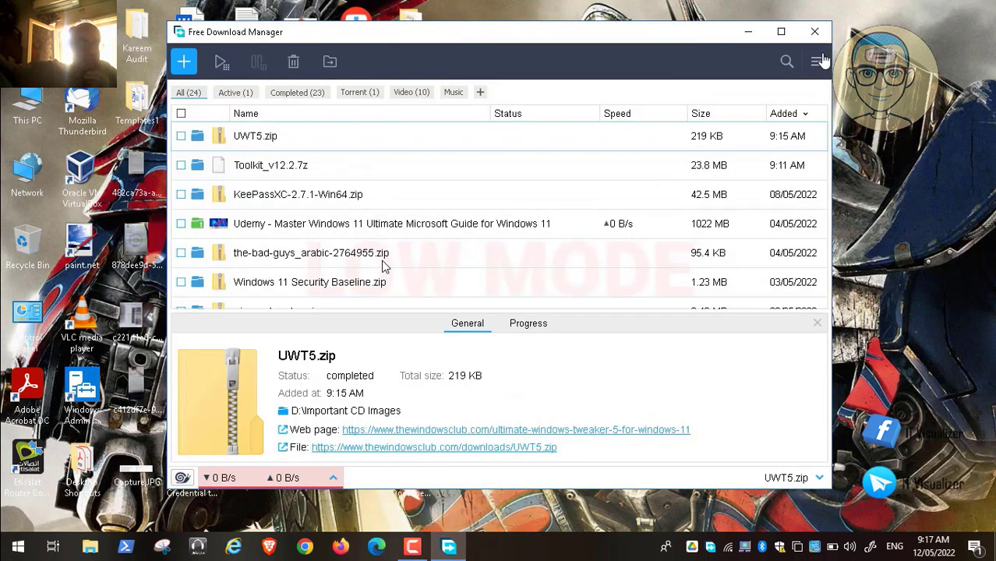
{"action": "left_click", "coordinate": [814, 33]}
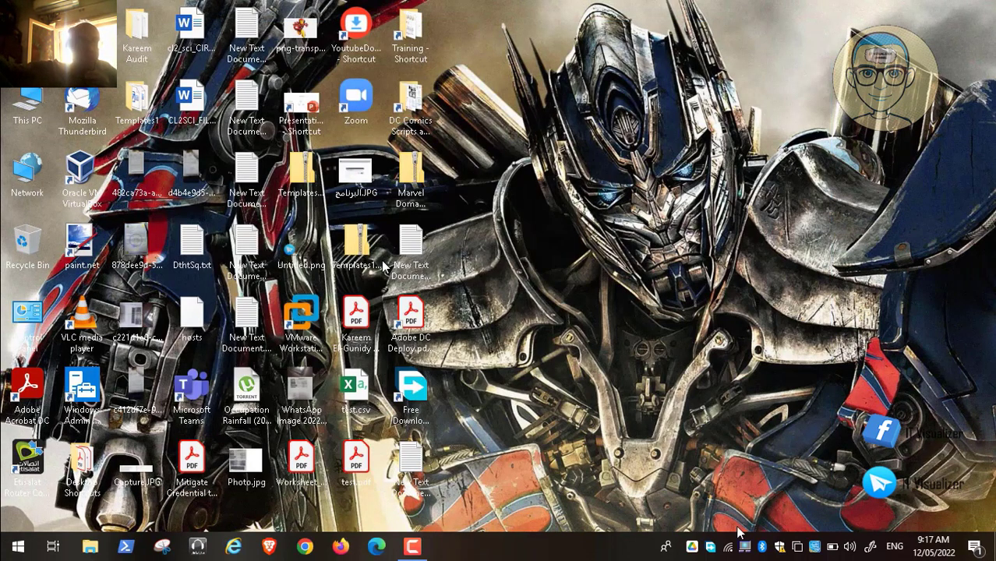
{"action": "right_click", "coordinate": [711, 548]}
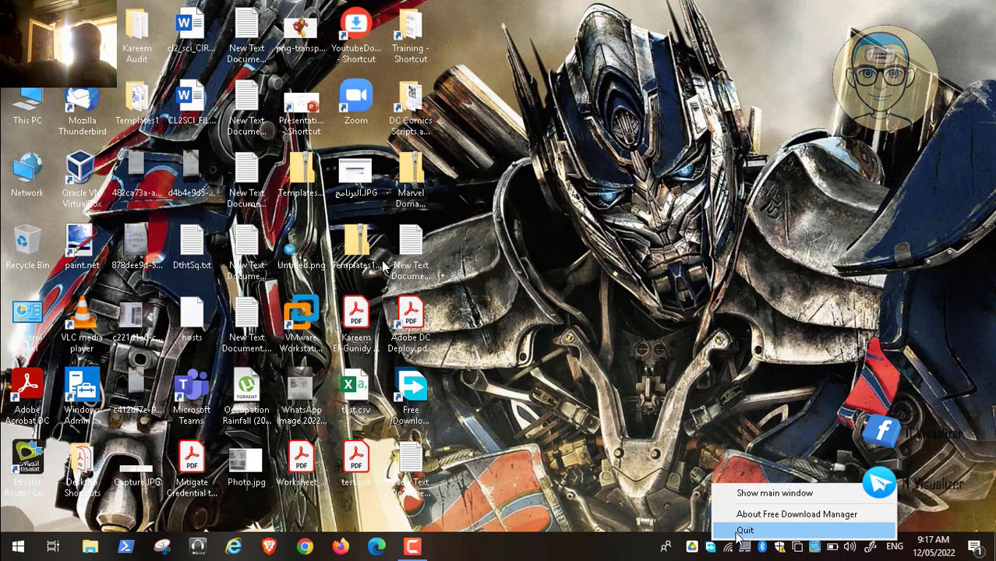
{"action": "left_click", "coordinate": [729, 530]}
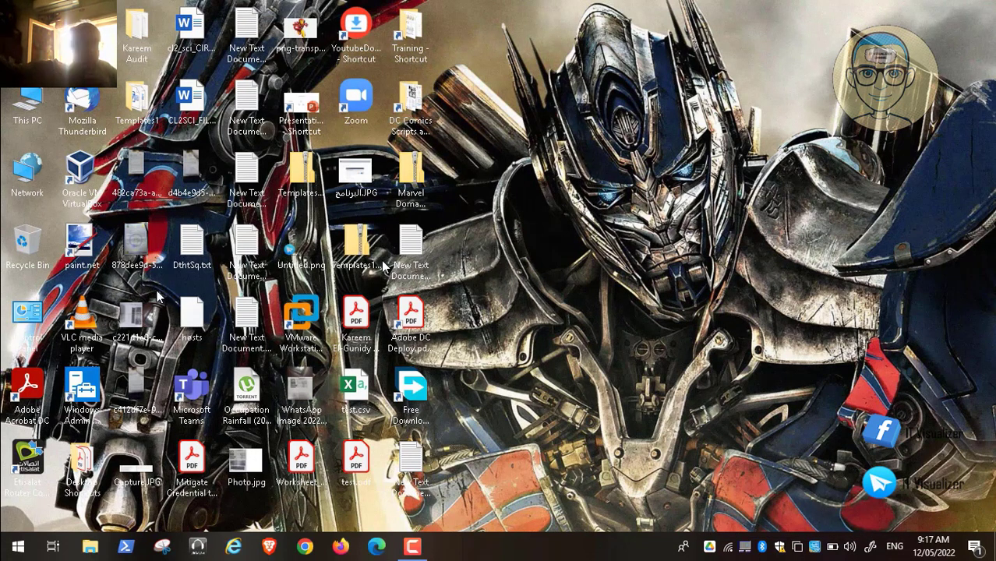
Switch to VMware Workstation Pro and power on the Windows11 virtual machine.
{"action": "left_click", "coordinate": [306, 314]}
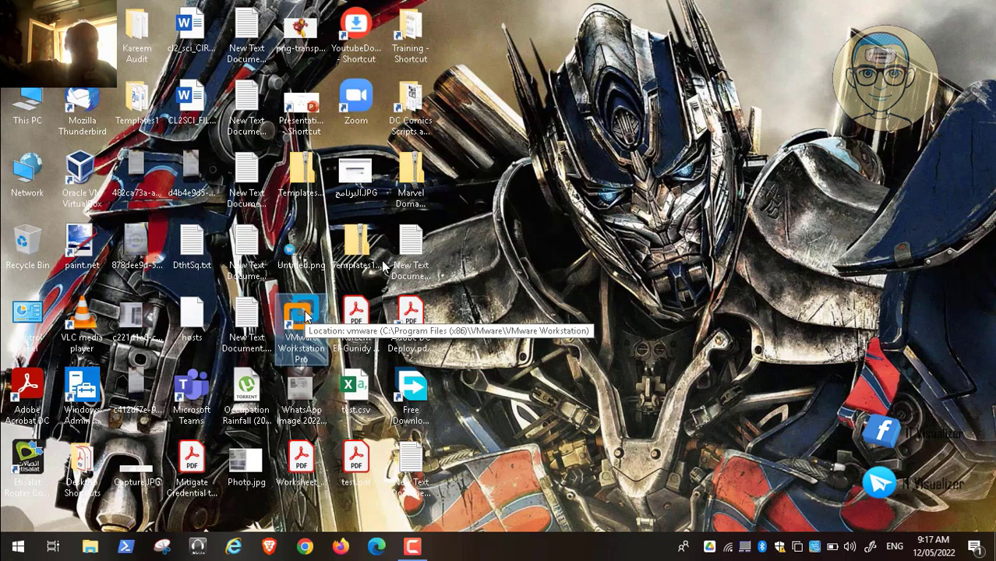
{"action": "double_click", "coordinate": [304, 315]}
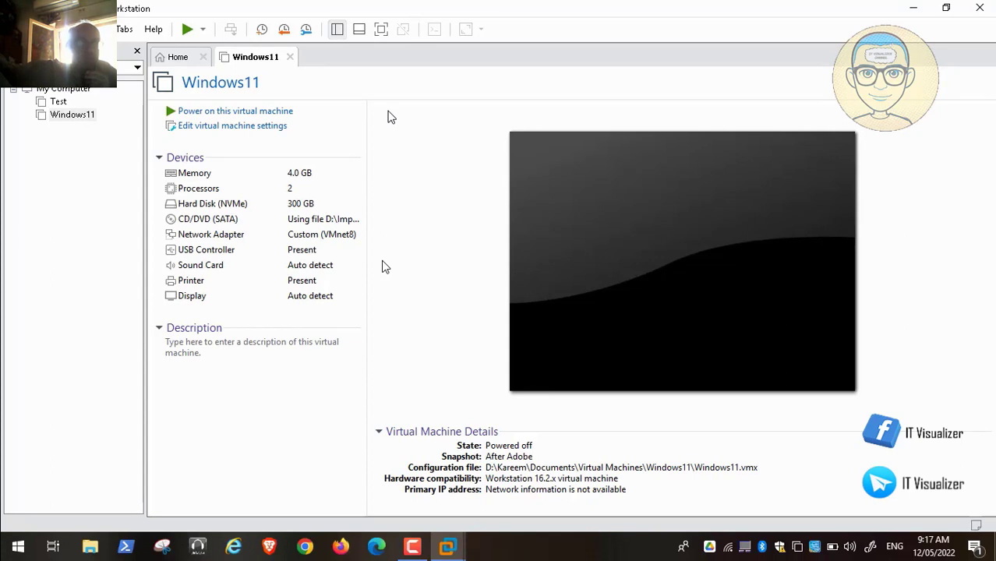
{"action": "left_click", "coordinate": [238, 113]}
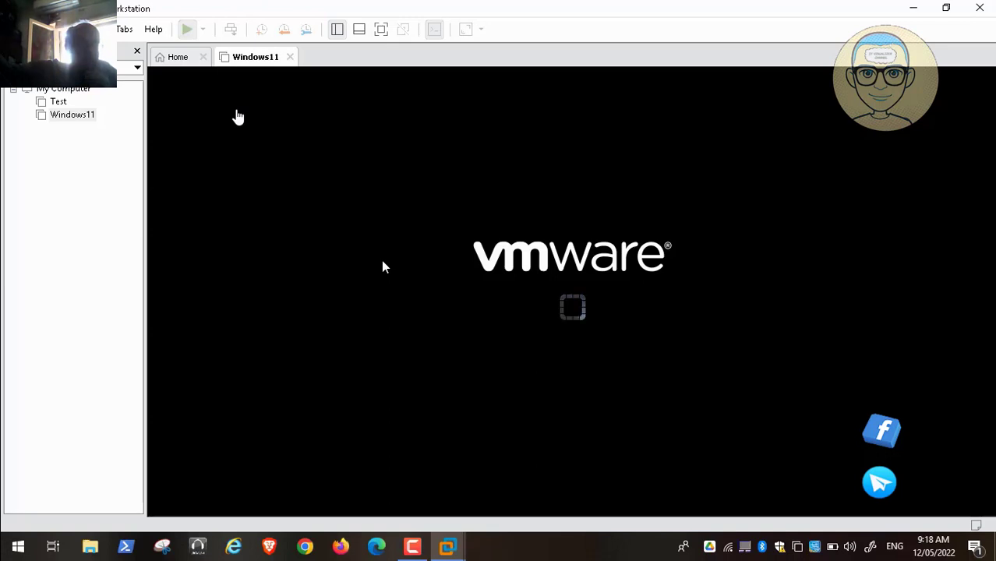
{"action": "left_click", "coordinate": [412, 546]}
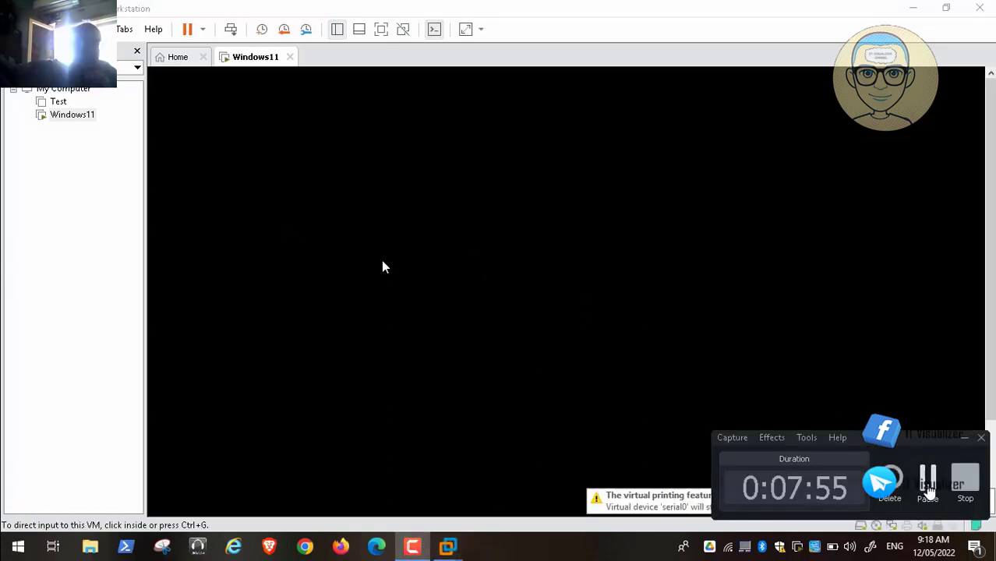
{"action": "left_click", "coordinate": [963, 437]}
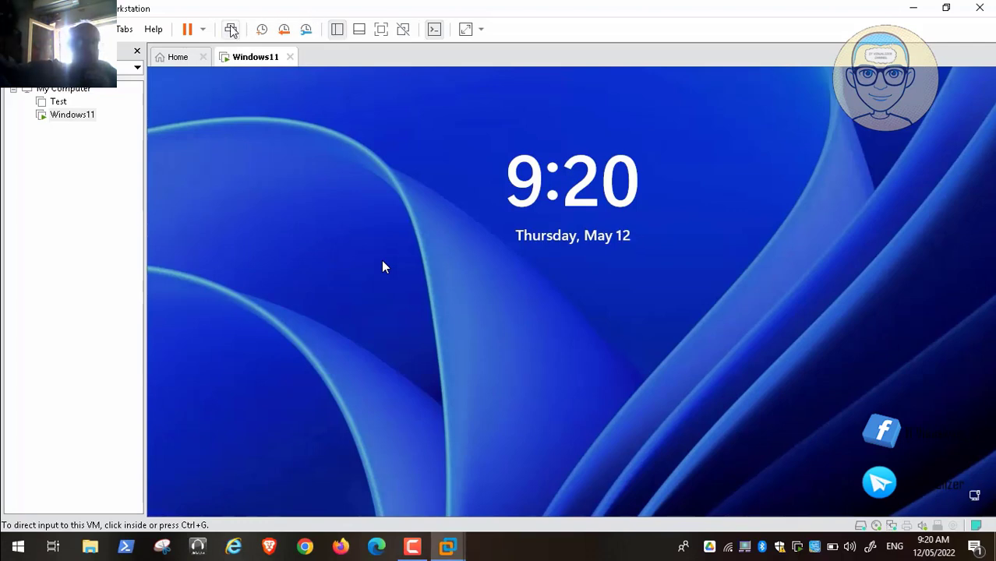
Sign in to the Windows11 virtual machine by entering the account password.
{"action": "left_click", "coordinate": [501, 258]}
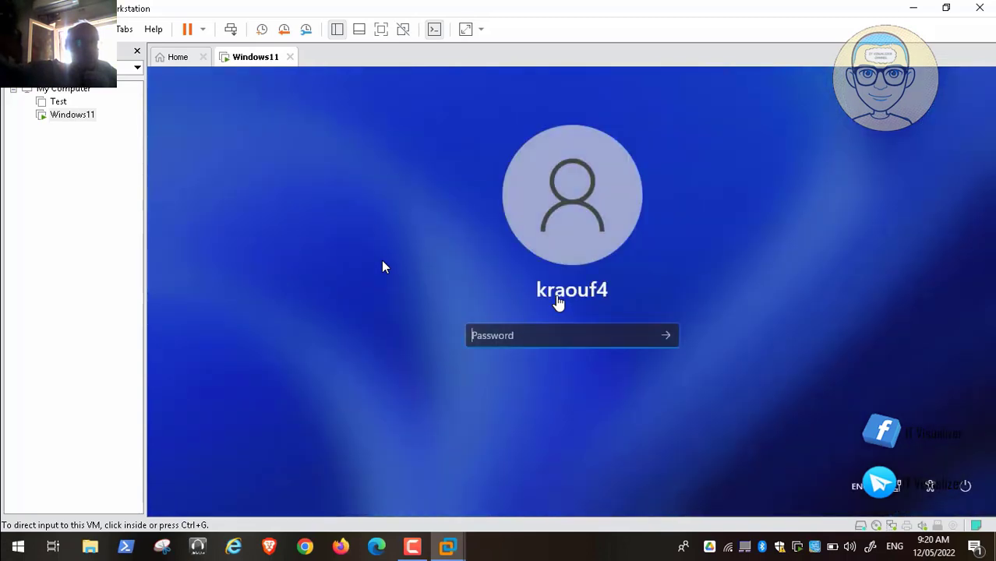
{"action": "left_click", "coordinate": [516, 338]}
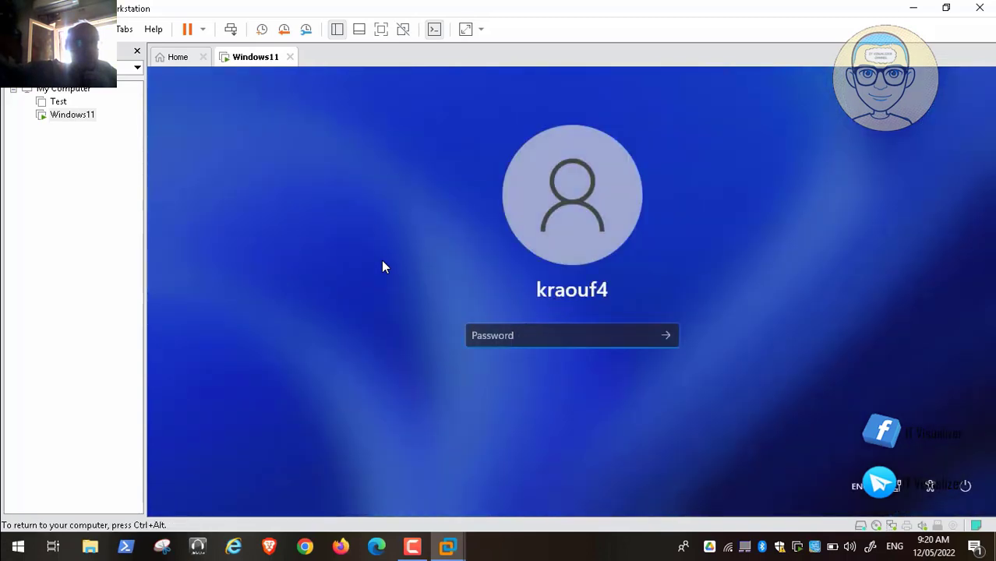
{"action": "mouse_move", "coordinate": [318, 554]}
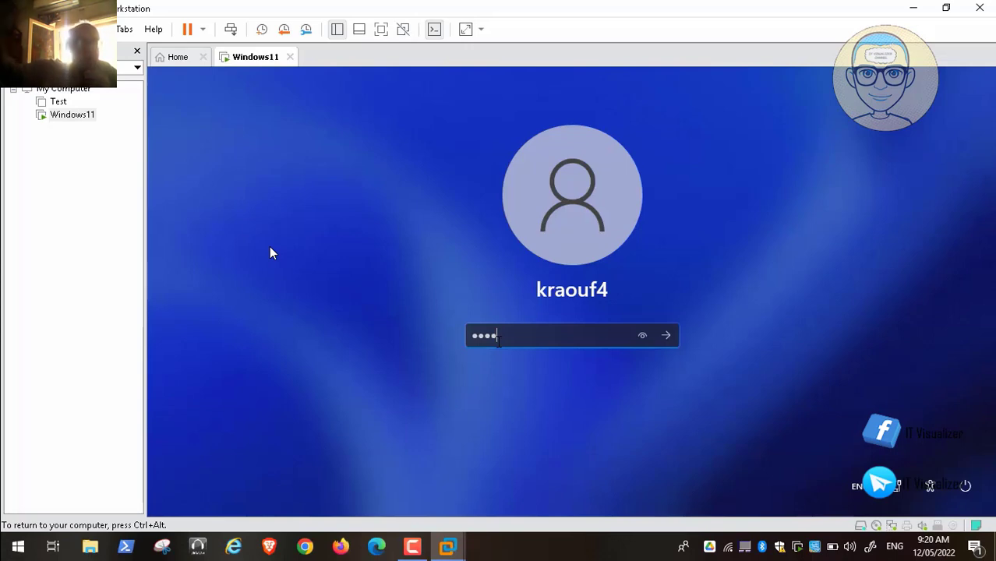
{"action": "left_click", "coordinate": [12, 530]}
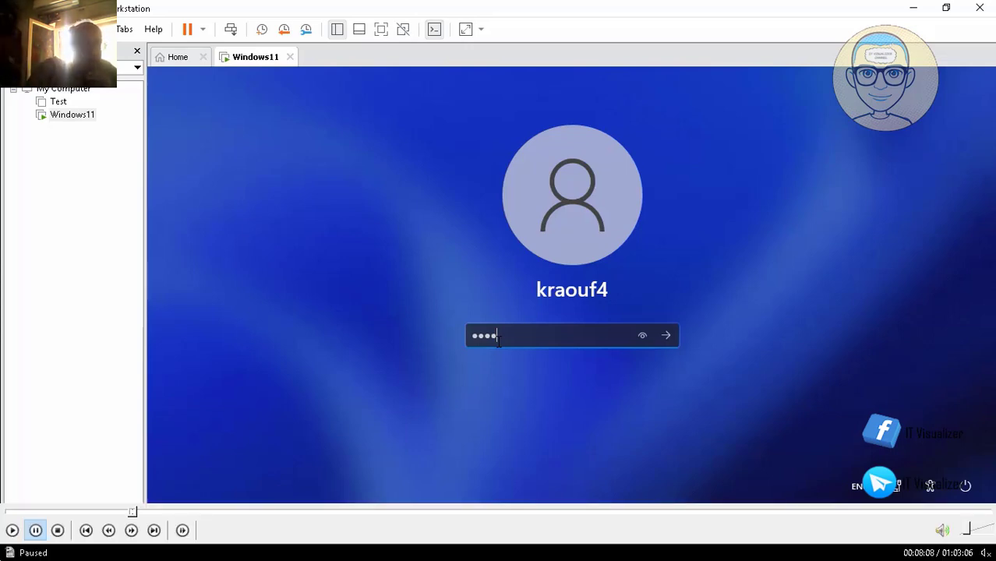
{"action": "left_click", "coordinate": [12, 530]}
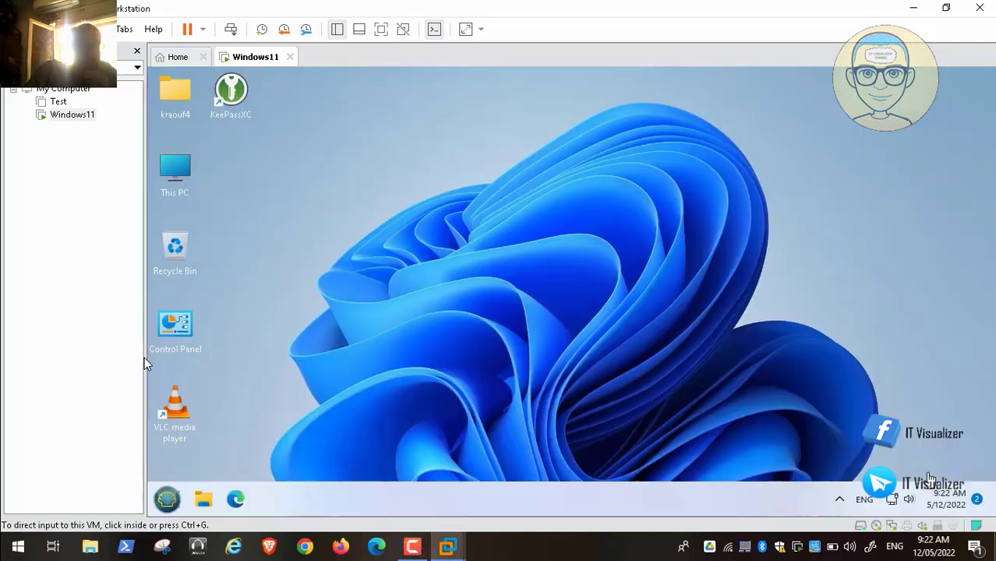
Open This PC in the virtual machine and decline KeePassXC's check for updates on startup.
{"action": "left_click", "coordinate": [233, 148]}
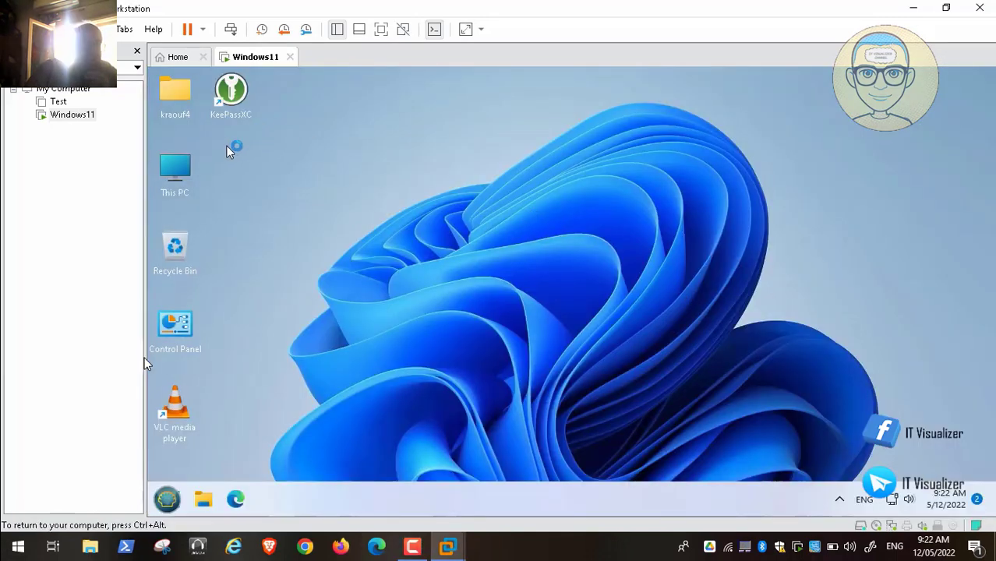
{"action": "double_click", "coordinate": [174, 172]}
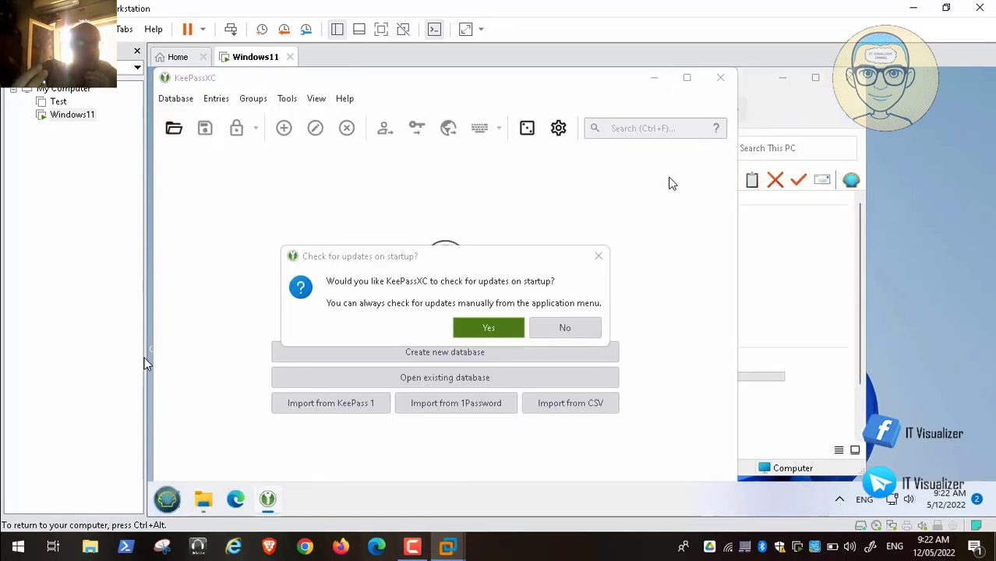
{"action": "left_click", "coordinate": [573, 329]}
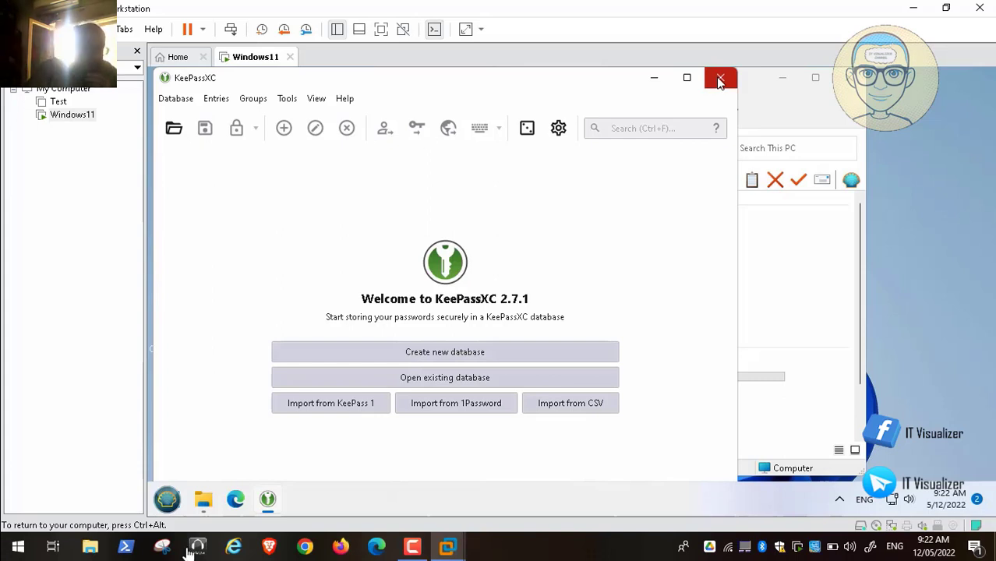
Close KeePassXC and open the Shared Folders (Z:) network location from This PC.
{"action": "mouse_move", "coordinate": [14, 492]}
{"action": "left_click", "coordinate": [12, 530]}
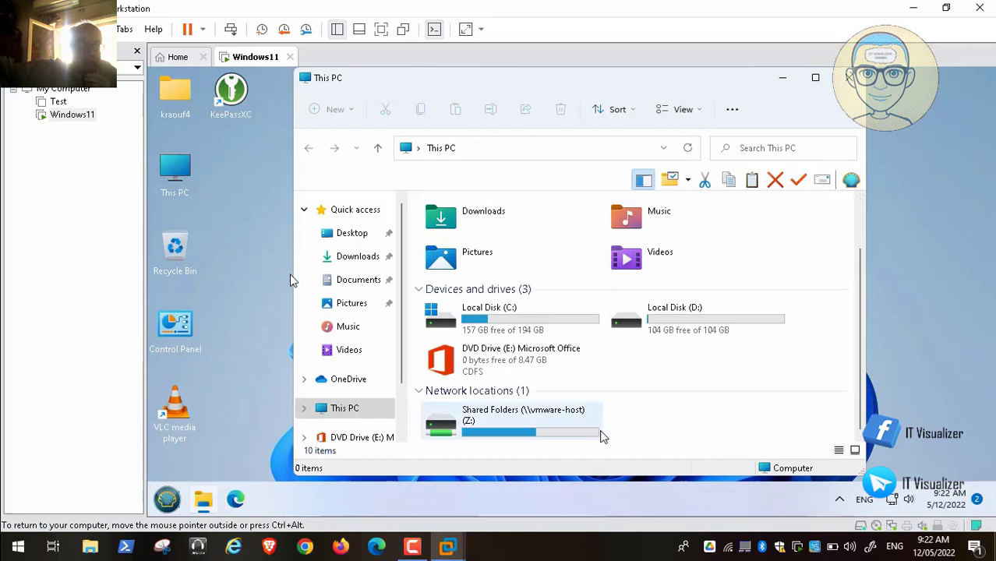
{"action": "double_click", "coordinate": [541, 433]}
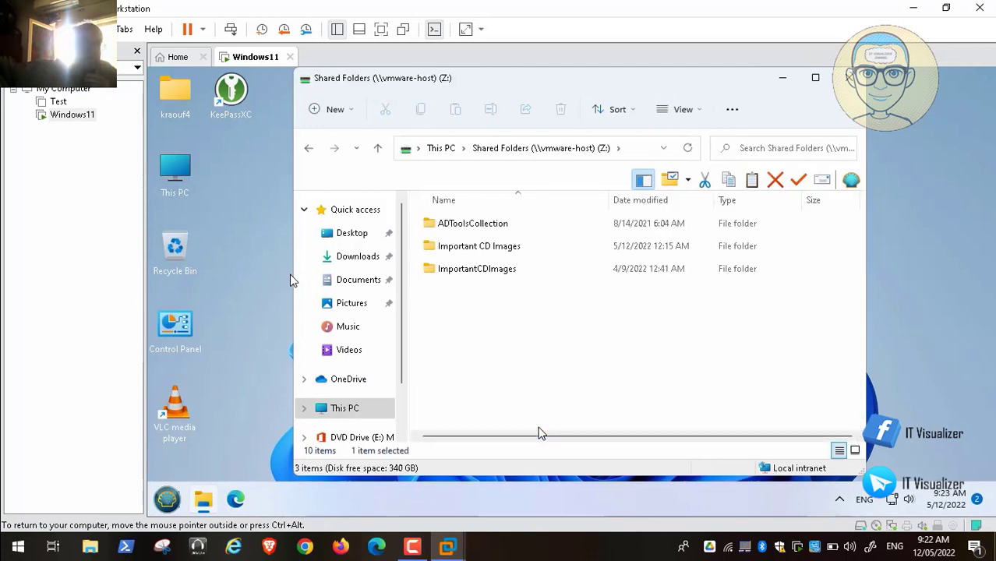
Disable KeePassXC as a startup app in Task Manager and open the ADToolsCollection shared folder.
{"action": "left_click", "coordinate": [231, 30]}
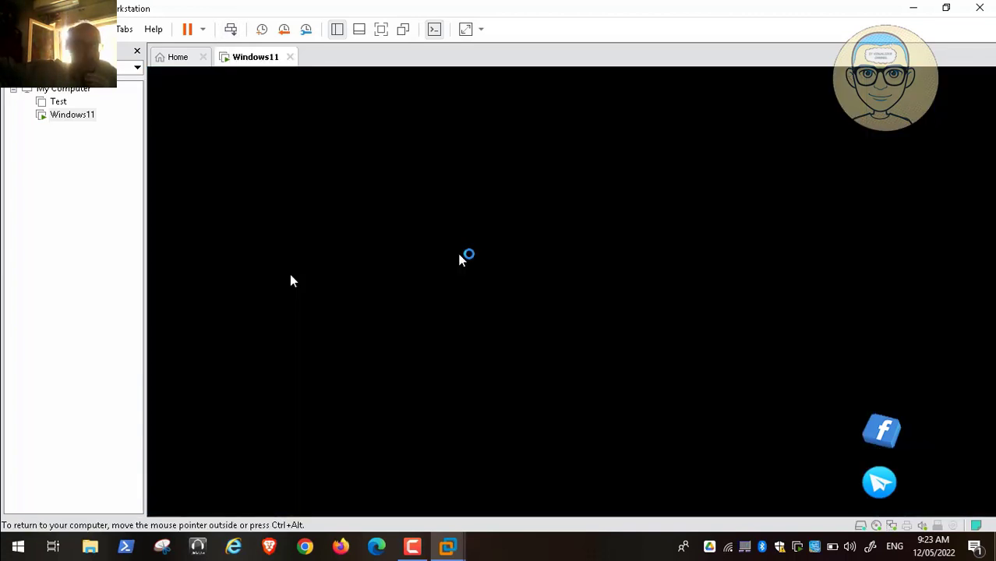
{"action": "left_click", "coordinate": [548, 310]}
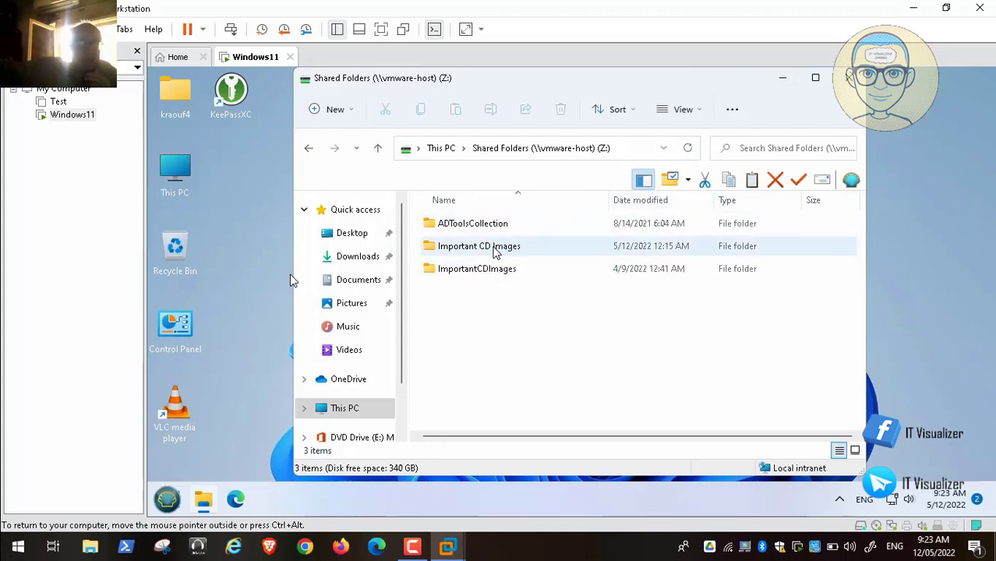
{"action": "left_click", "coordinate": [479, 228]}
{"action": "key", "text": "ctrl+shift+Escape"}
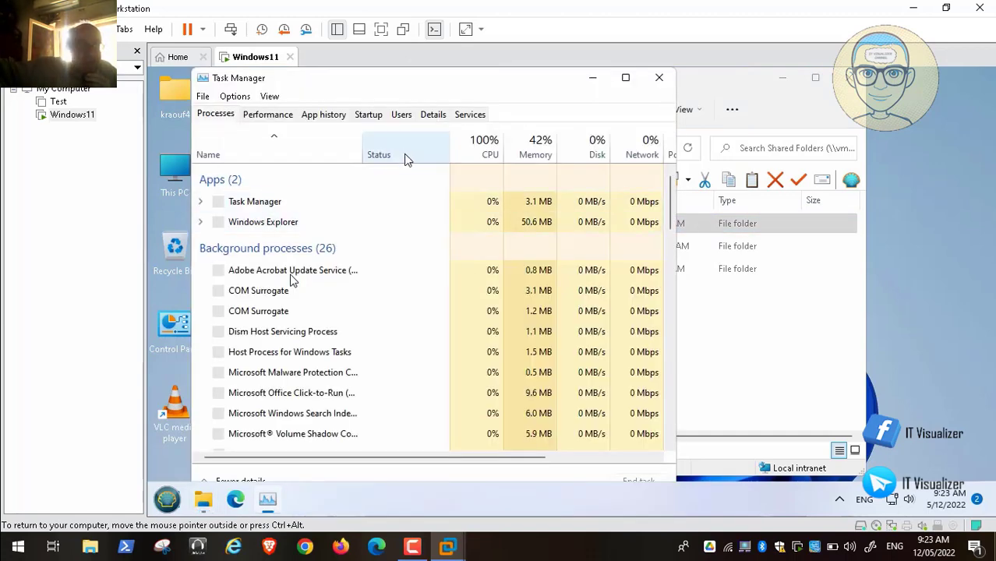
{"action": "left_click", "coordinate": [366, 117]}
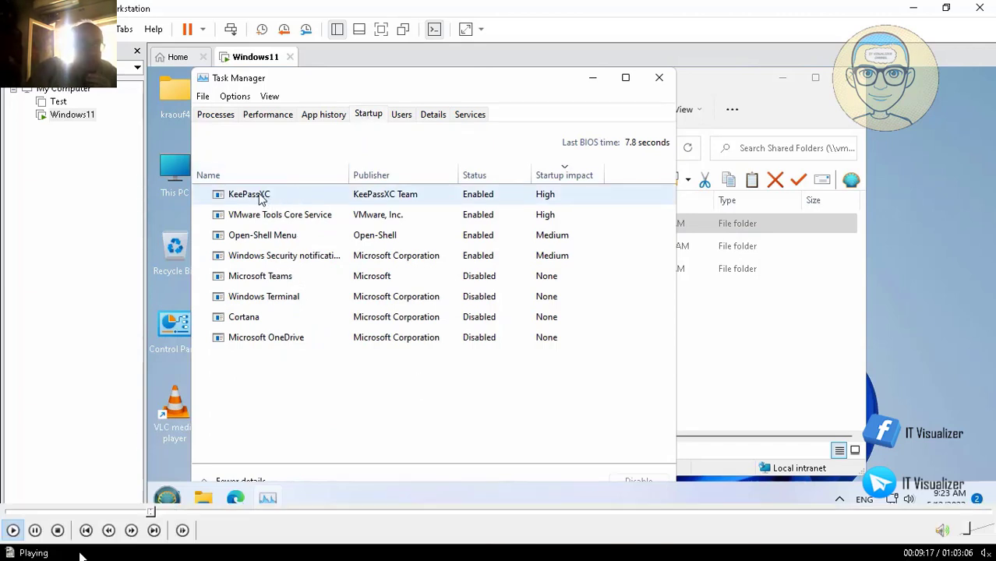
{"action": "left_click", "coordinate": [37, 530]}
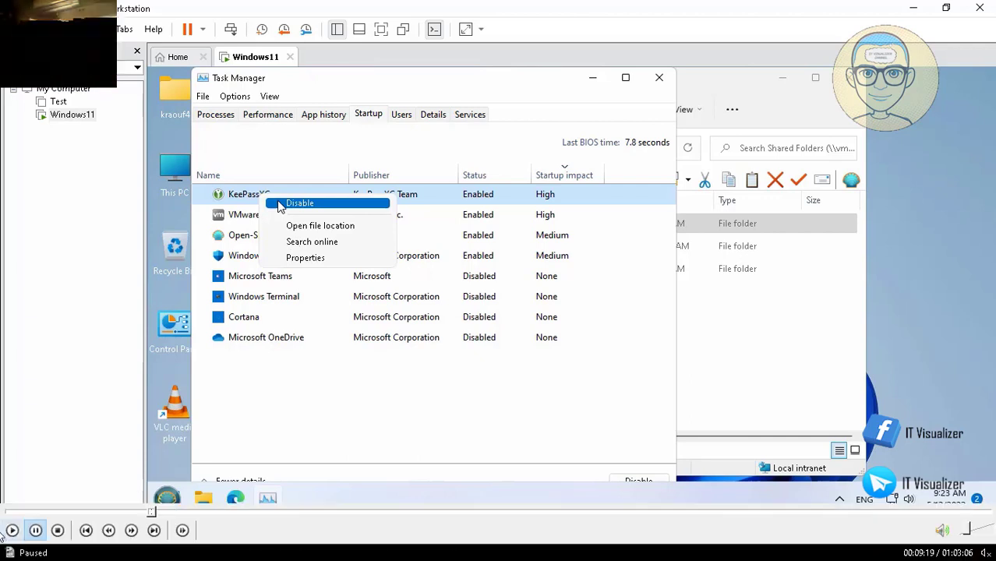
{"action": "left_click", "coordinate": [12, 530]}
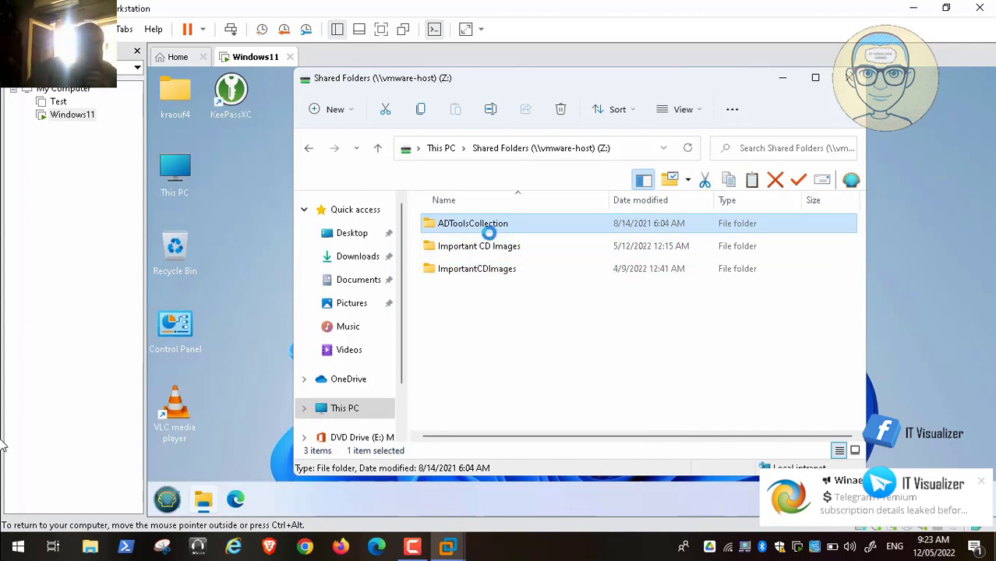
{"action": "mouse_move", "coordinate": [26, 524]}
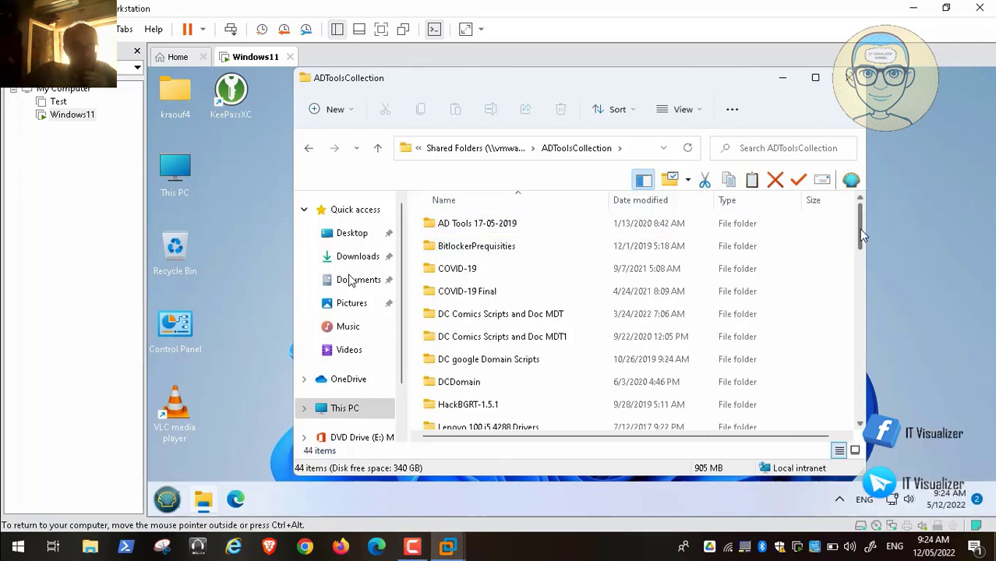
Open the COVID-19 folder inside The Red Alert folder of the ADToolsCollection share.
{"action": "left_click_drag", "start_coordinate": [860, 229], "coordinate": [864, 311]}
{"action": "double_click", "coordinate": [483, 330]}
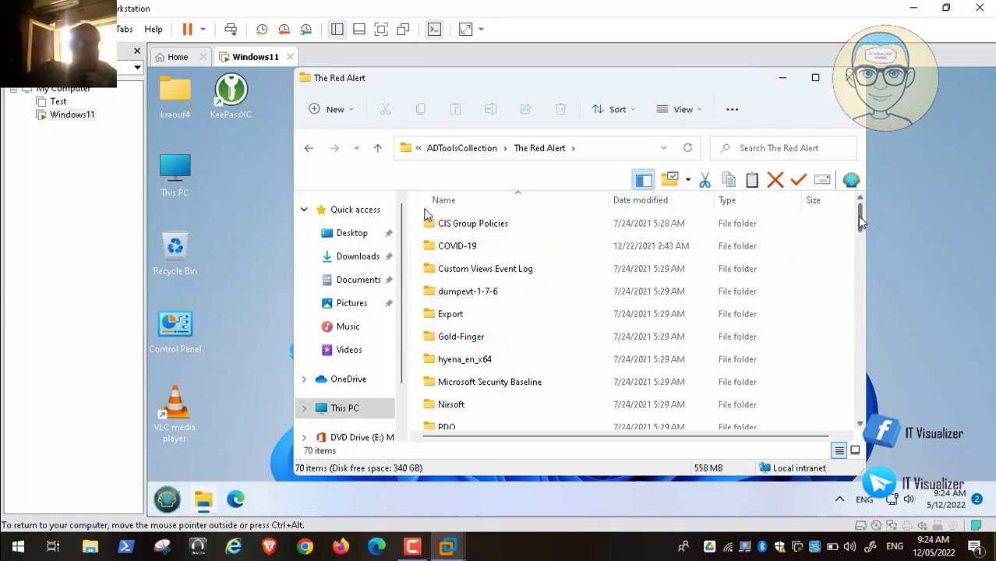
{"action": "mouse_move", "coordinate": [857, 216]}
{"action": "left_mouse_down"}
{"action": "mouse_move", "coordinate": [861, 246]}
{"action": "mouse_move", "coordinate": [861, 212]}
{"action": "left_mouse_up"}
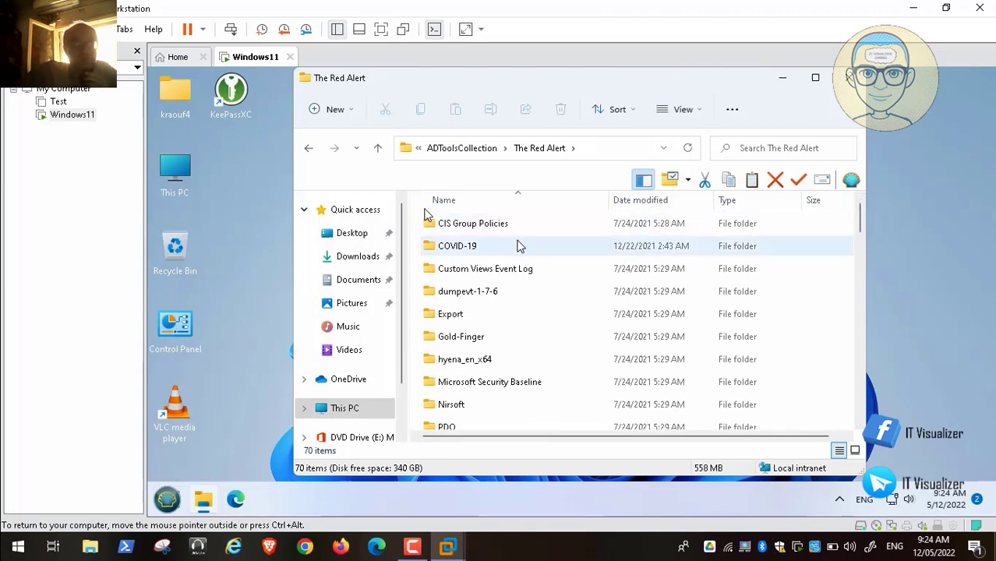
{"action": "left_click", "coordinate": [473, 248]}
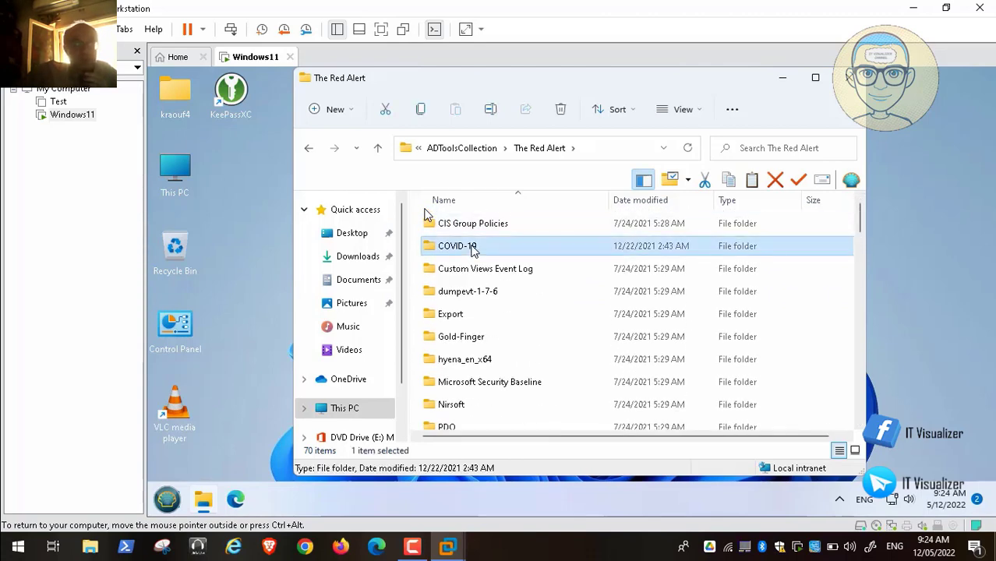
{"action": "double_click", "coordinate": [473, 247]}
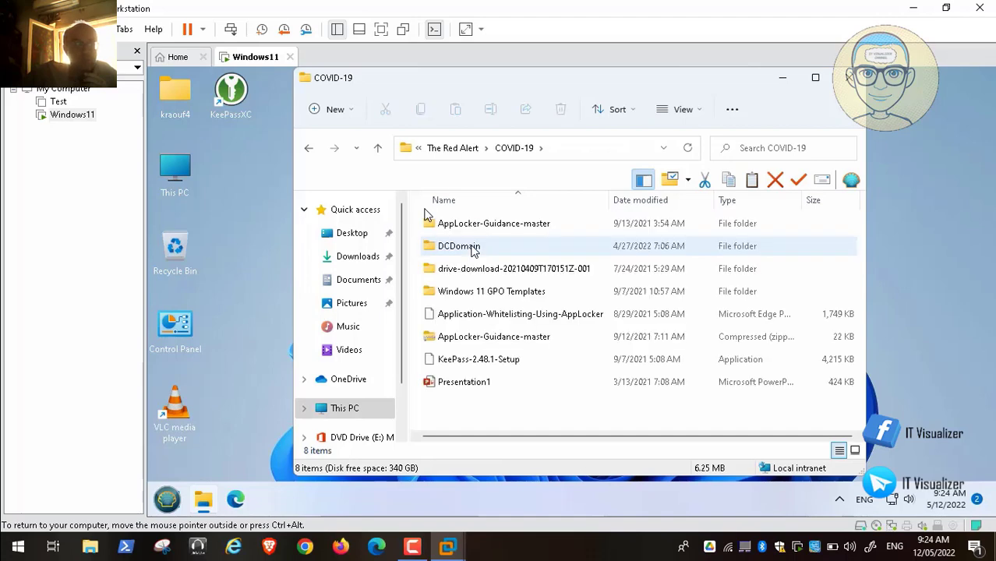
Open the Allies folder within the Backgrounds subfolder of DCDomain.
{"action": "left_click", "coordinate": [462, 250]}
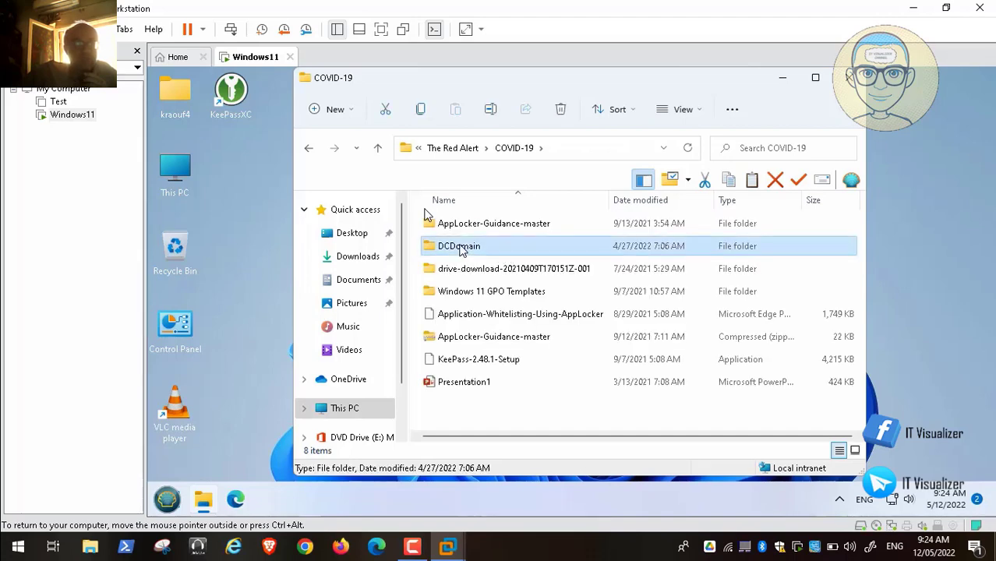
{"action": "double_click", "coordinate": [462, 247]}
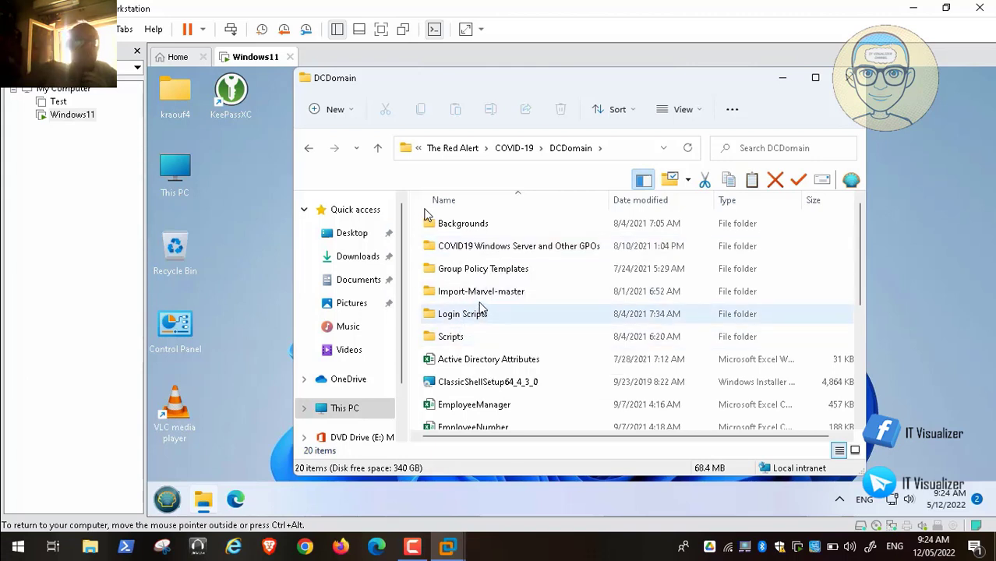
{"action": "double_click", "coordinate": [465, 228]}
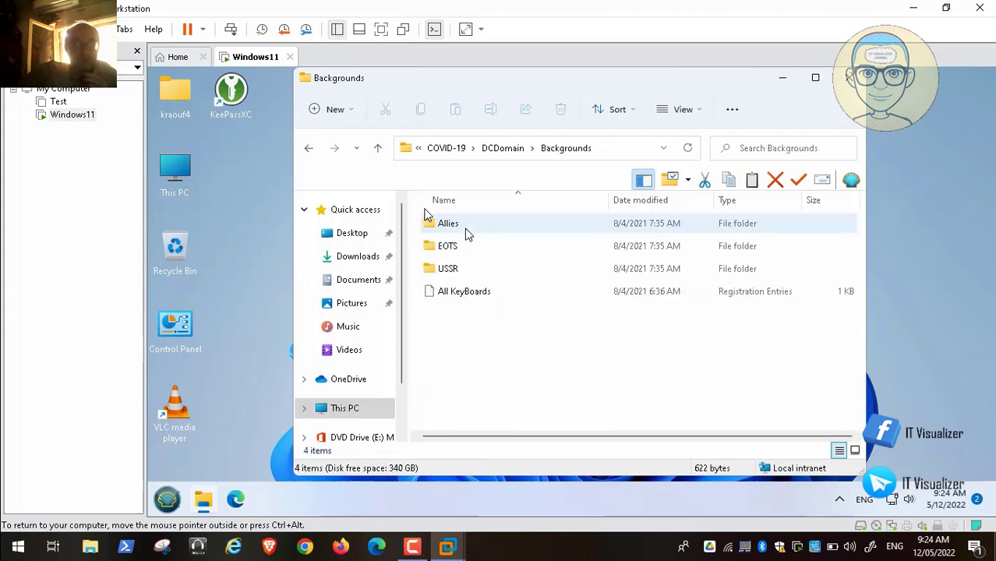
{"action": "double_click", "coordinate": [448, 225]}
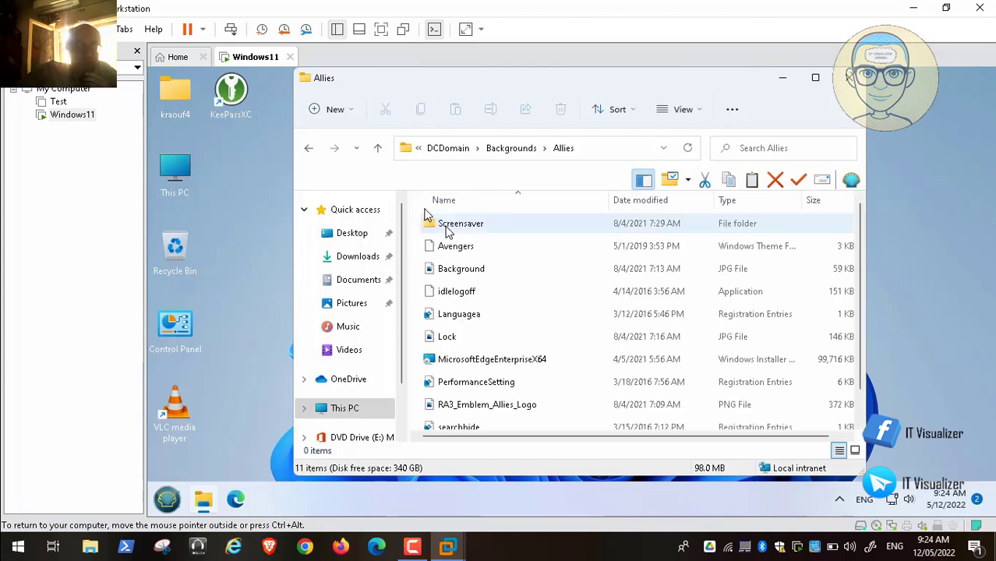
View the Background and Lock JPG images from the Allies folder in the Photos app.
{"action": "left_click", "coordinate": [456, 273]}
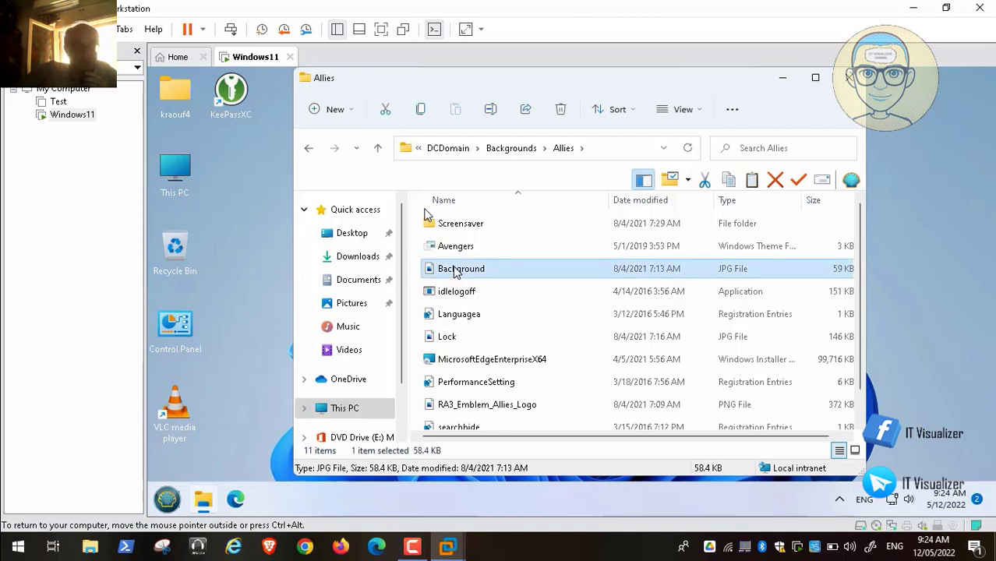
{"action": "double_click", "coordinate": [456, 269]}
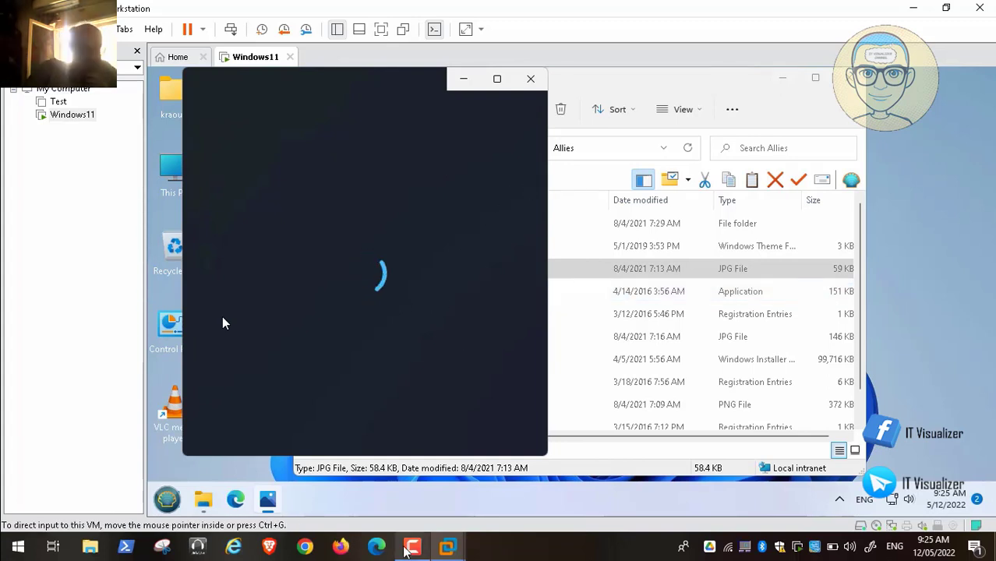
{"action": "mouse_move", "coordinate": [864, 440]}
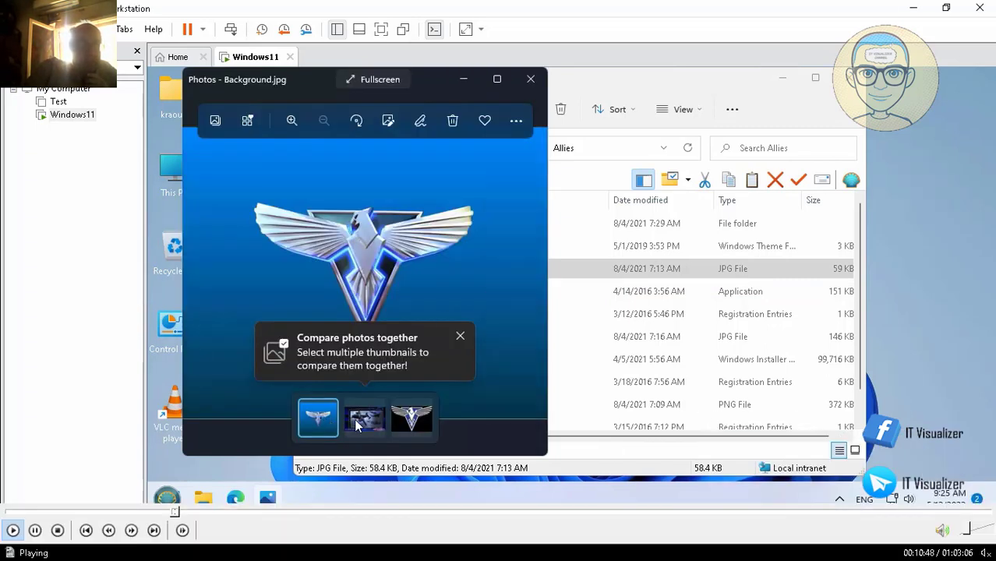
{"action": "left_click", "coordinate": [366, 420]}
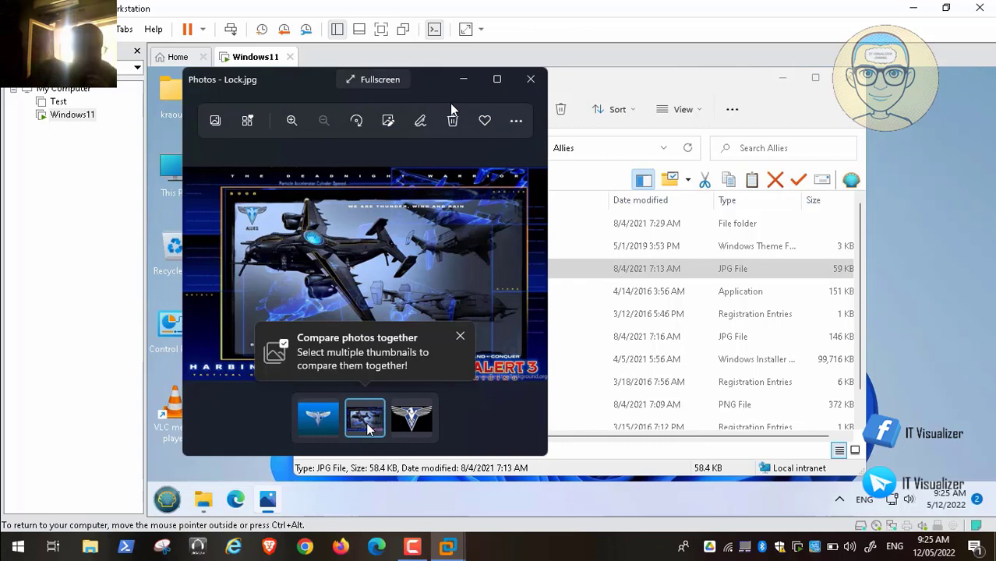
{"action": "mouse_move", "coordinate": [380, 491]}
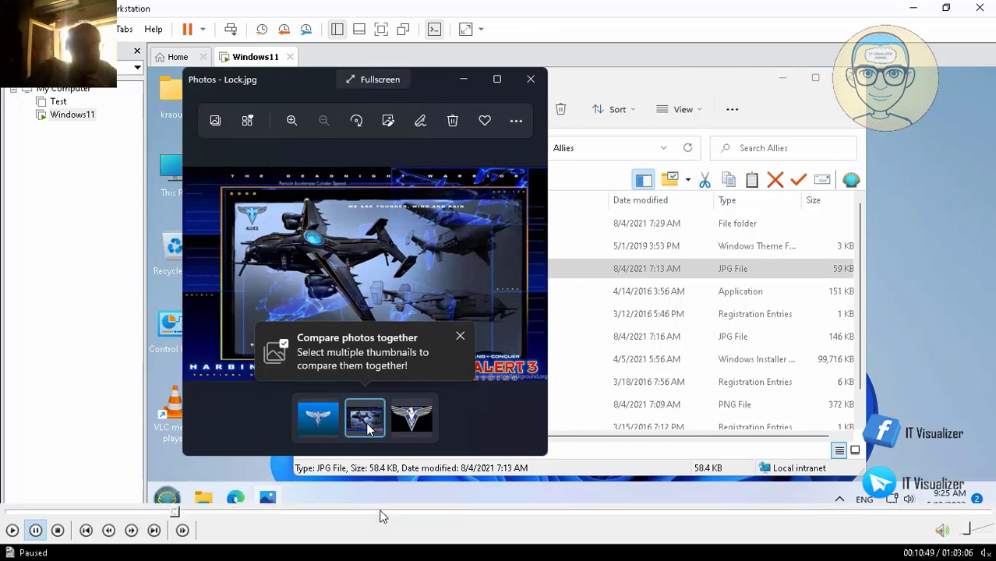
{"action": "left_click", "coordinate": [12, 530]}
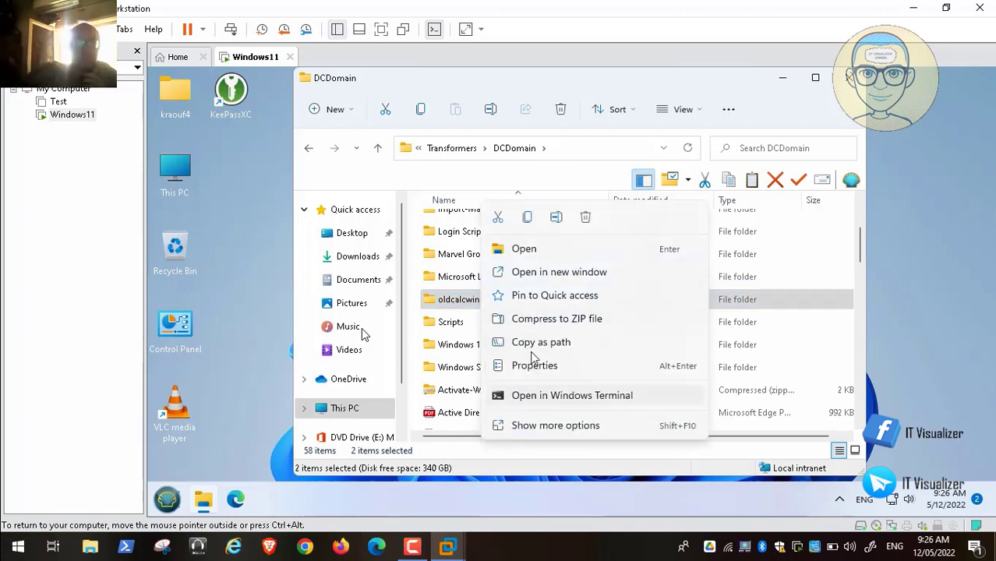
Copy the selected oldcalcwin10 and Activate-Windows-Photo-Viewer-on-Windows-10 folders from DCDomain to Local Disk (D:).
{"action": "left_click", "coordinate": [528, 218]}
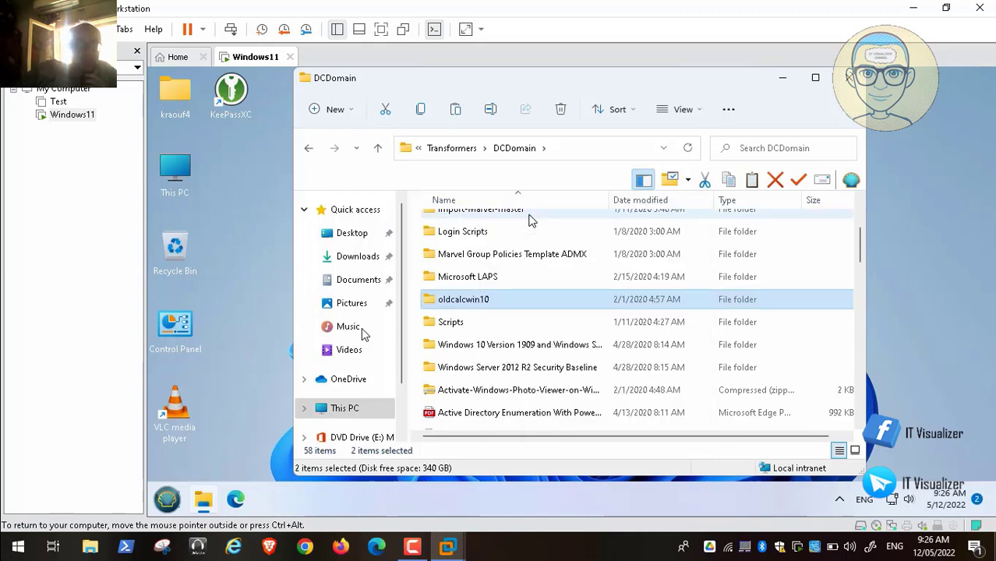
{"action": "left_click", "coordinate": [342, 413]}
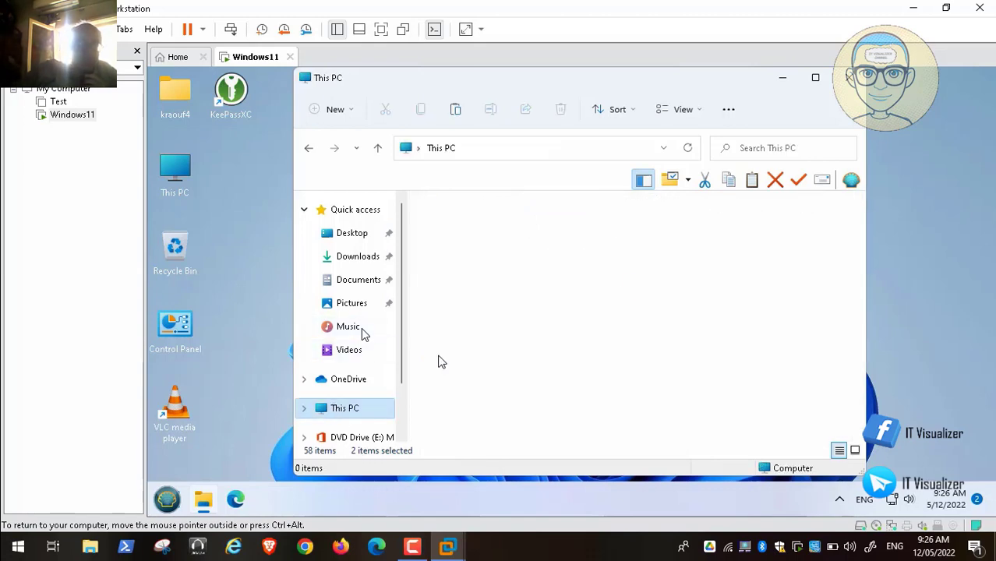
{"action": "double_click", "coordinate": [647, 320]}
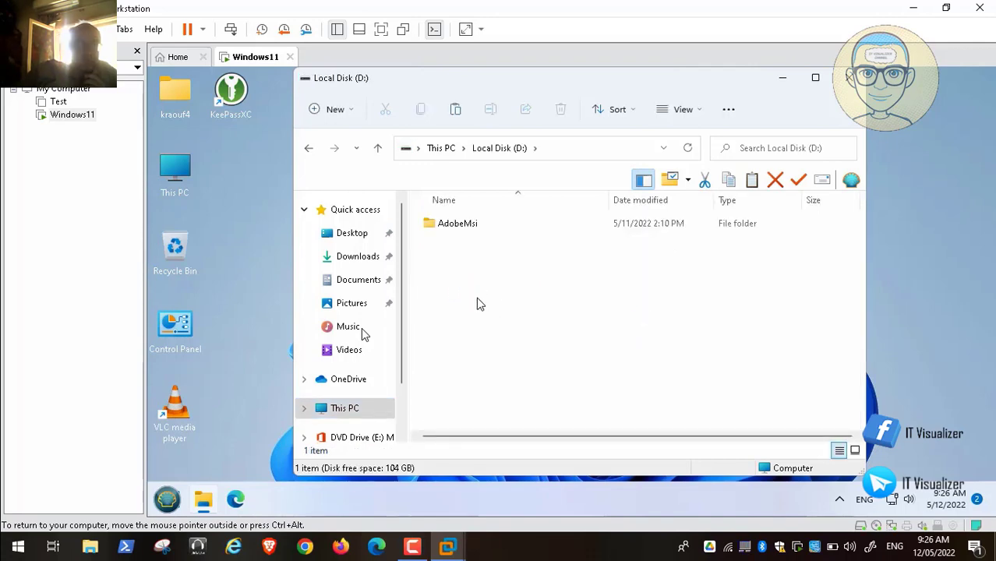
{"action": "right_click", "coordinate": [480, 305]}
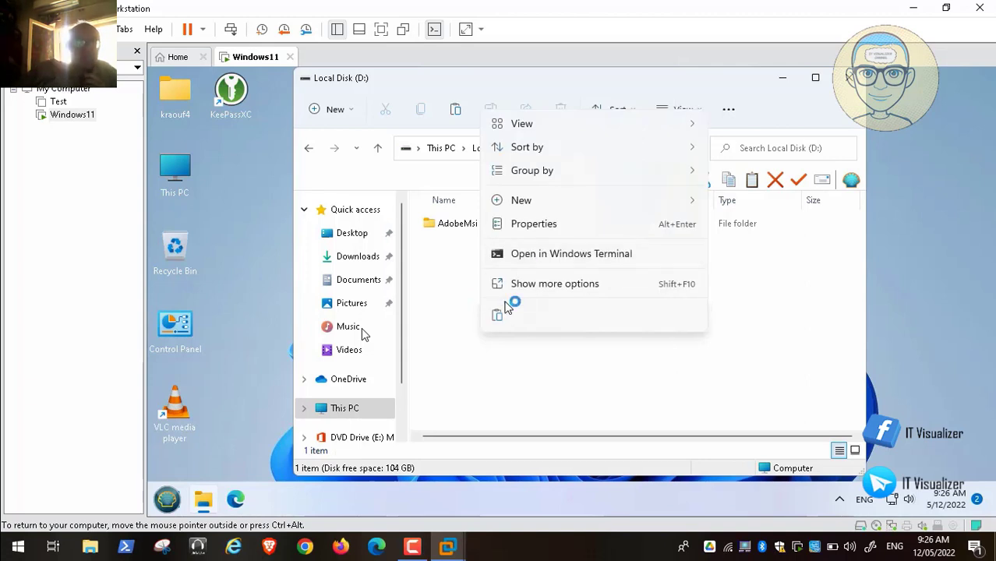
{"action": "left_click", "coordinate": [498, 319]}
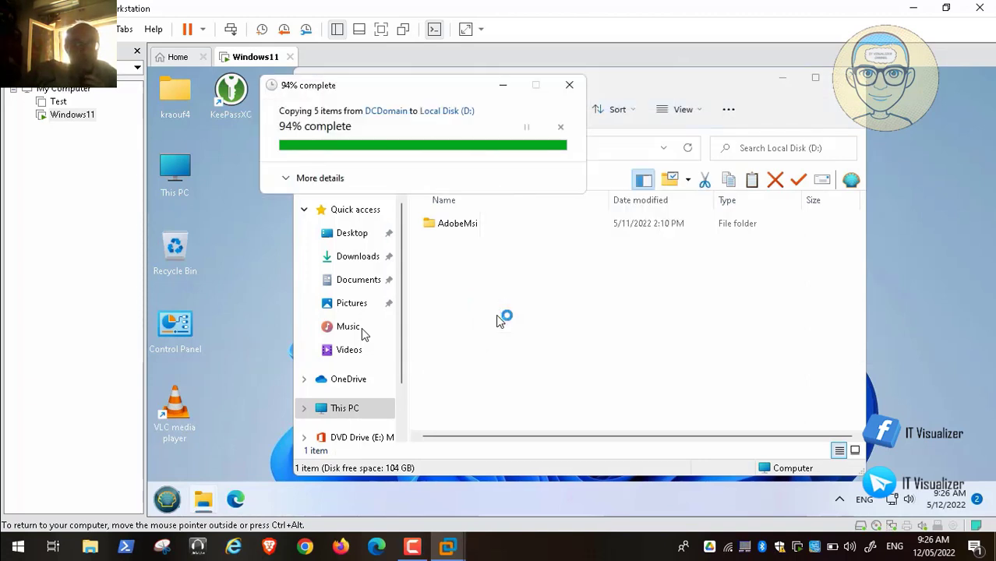
{"action": "left_click", "coordinate": [561, 315]}
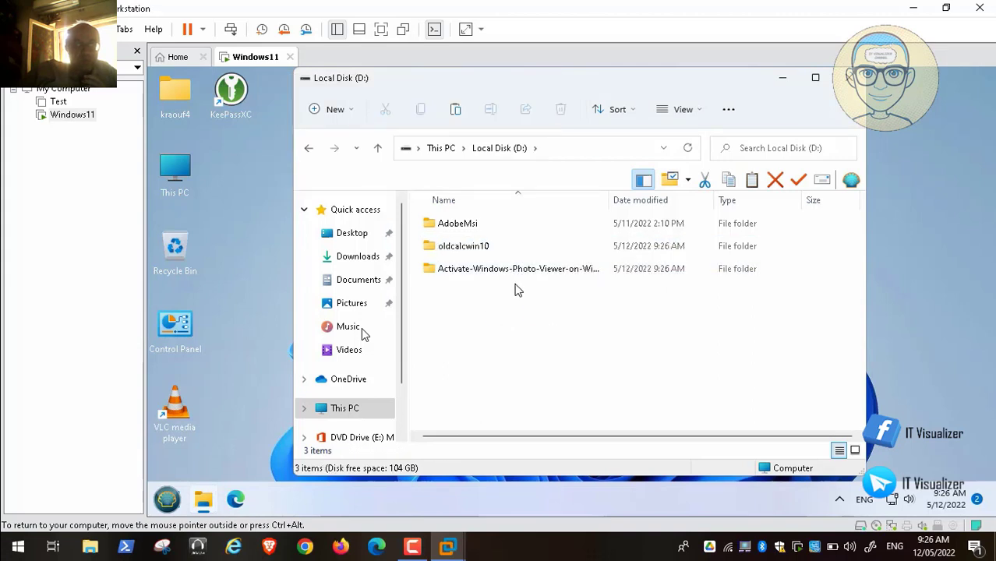
Merge the Activate Windows Photo Viewer on Windows 10 file from the copied folder into the registry, allowing Registry Editor to make changes.
{"action": "double_click", "coordinate": [495, 271]}
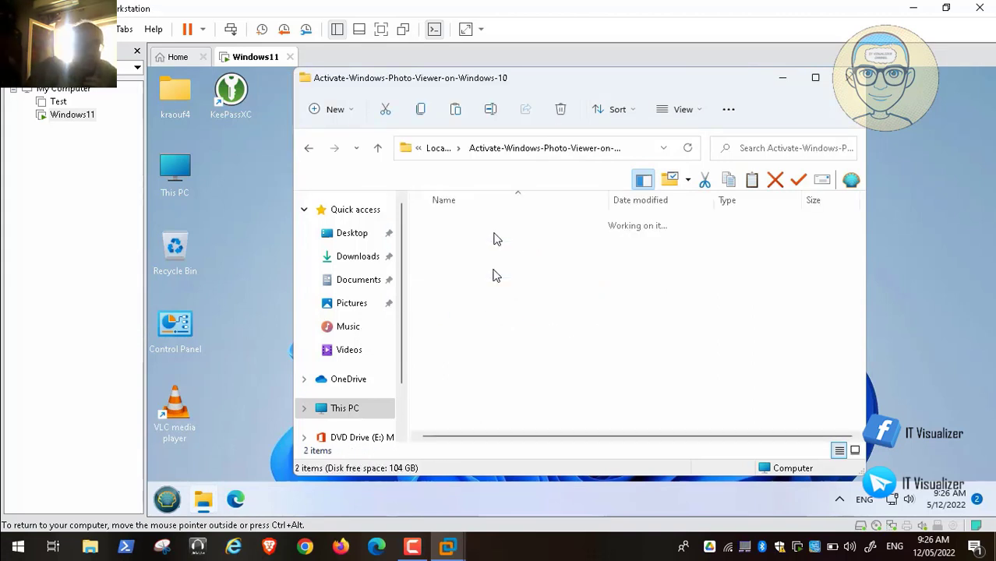
{"action": "left_click", "coordinate": [494, 227]}
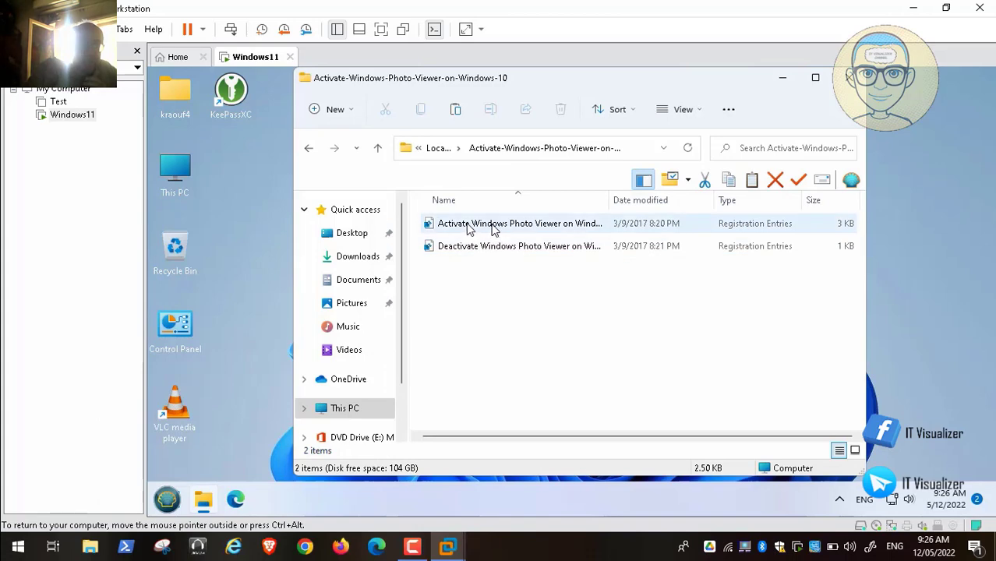
{"action": "double_click", "coordinate": [492, 226]}
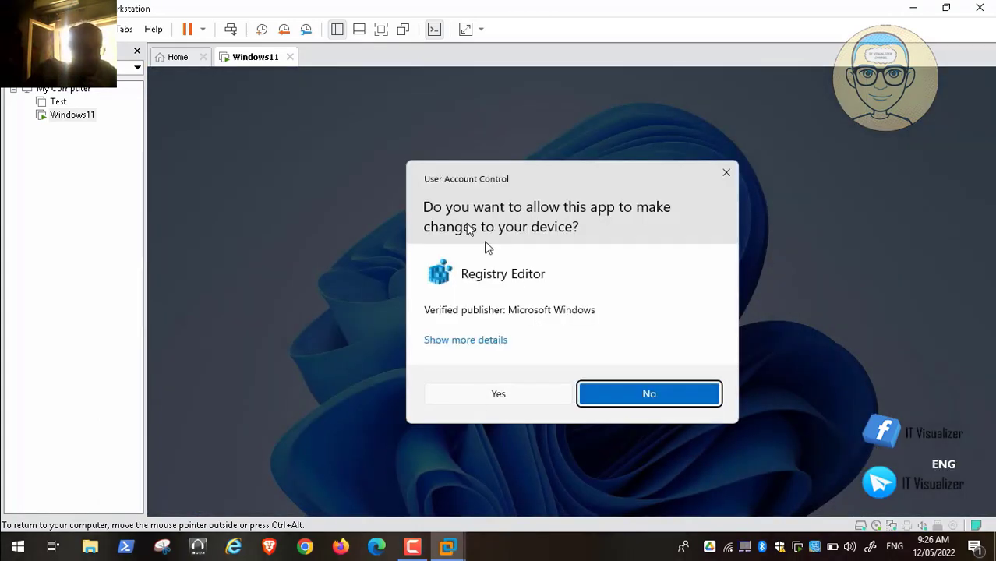
{"action": "left_click", "coordinate": [497, 395]}
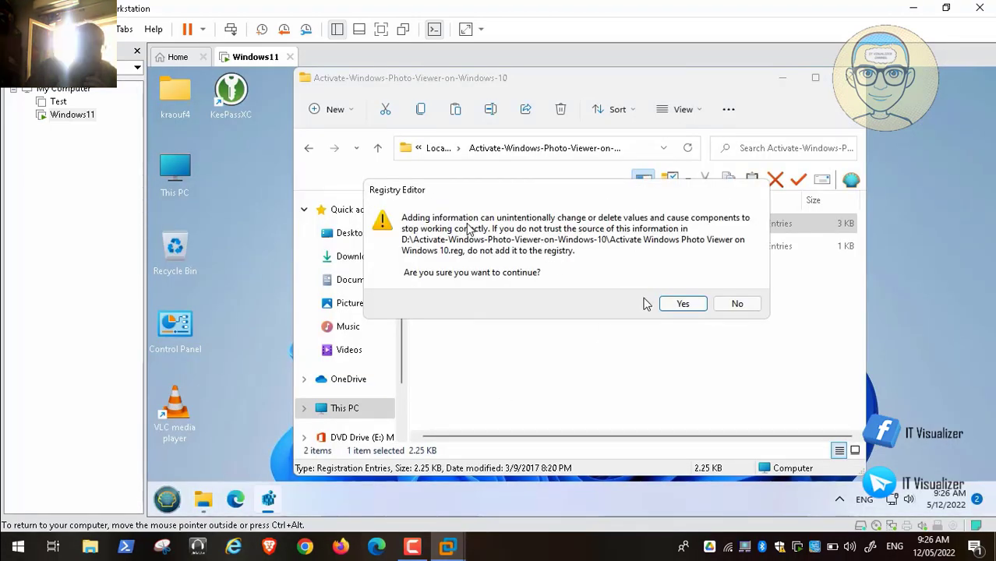
{"action": "left_click", "coordinate": [685, 305]}
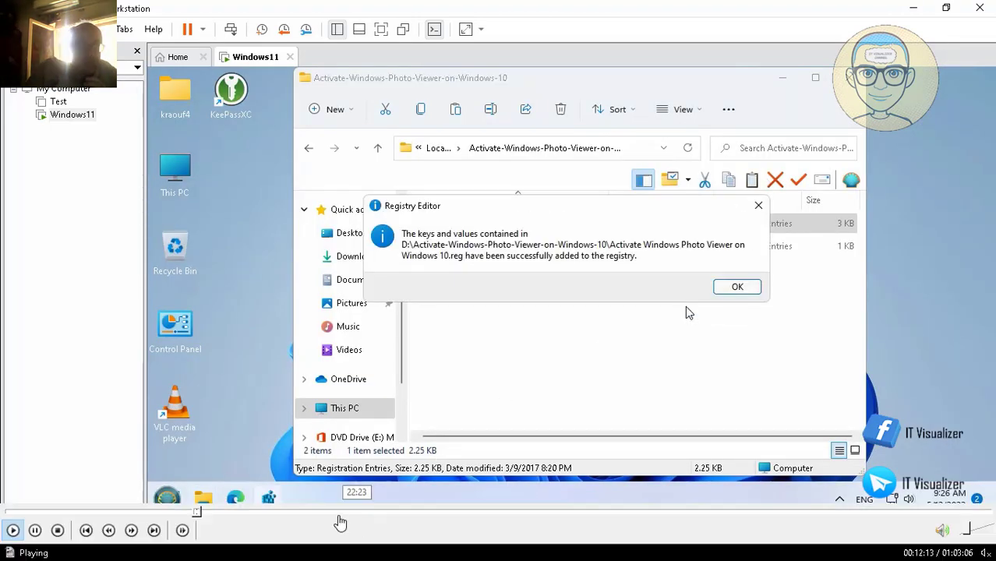
{"action": "left_click_drag", "start_coordinate": [208, 513], "coordinate": [246, 515]}
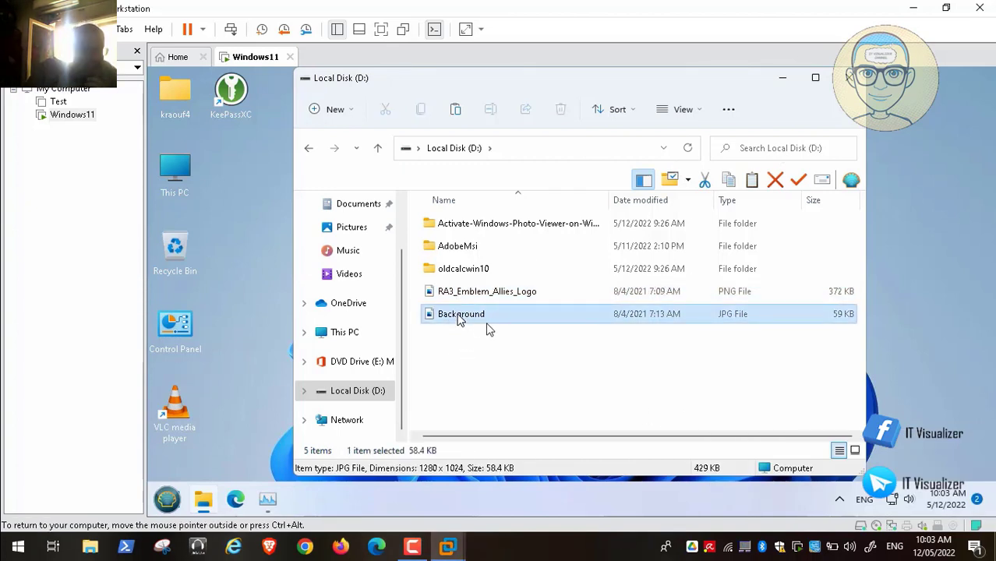
Examine the full list of apps available for opening the Background JPG on Local Disk (D:).
{"action": "right_click", "coordinate": [476, 317]}
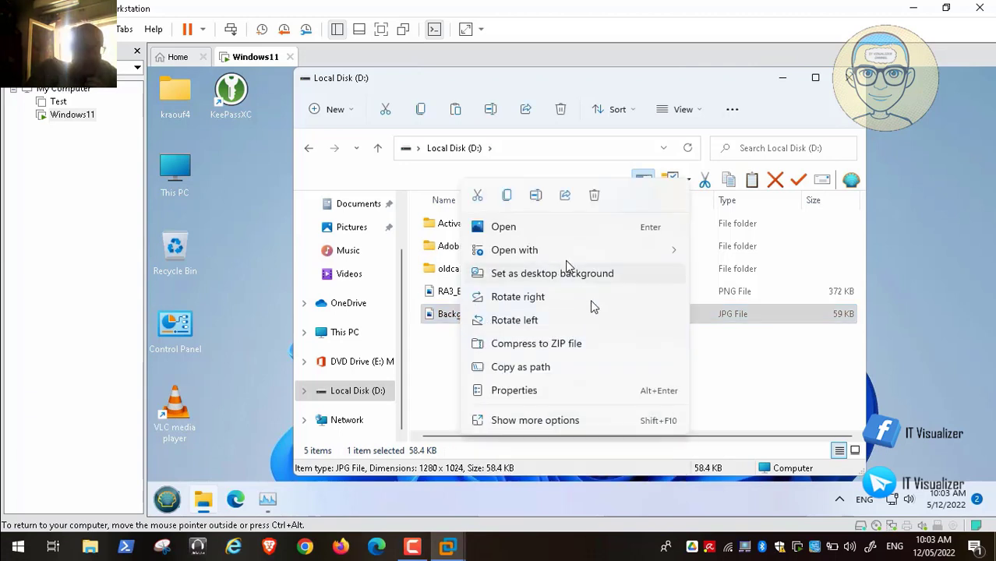
{"action": "mouse_move", "coordinate": [638, 251]}
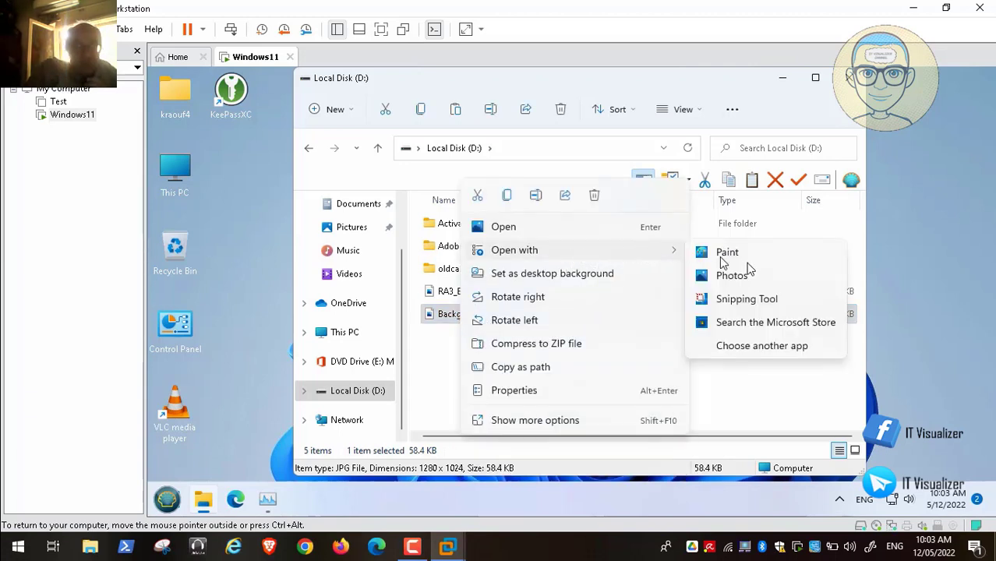
{"action": "left_click", "coordinate": [760, 346]}
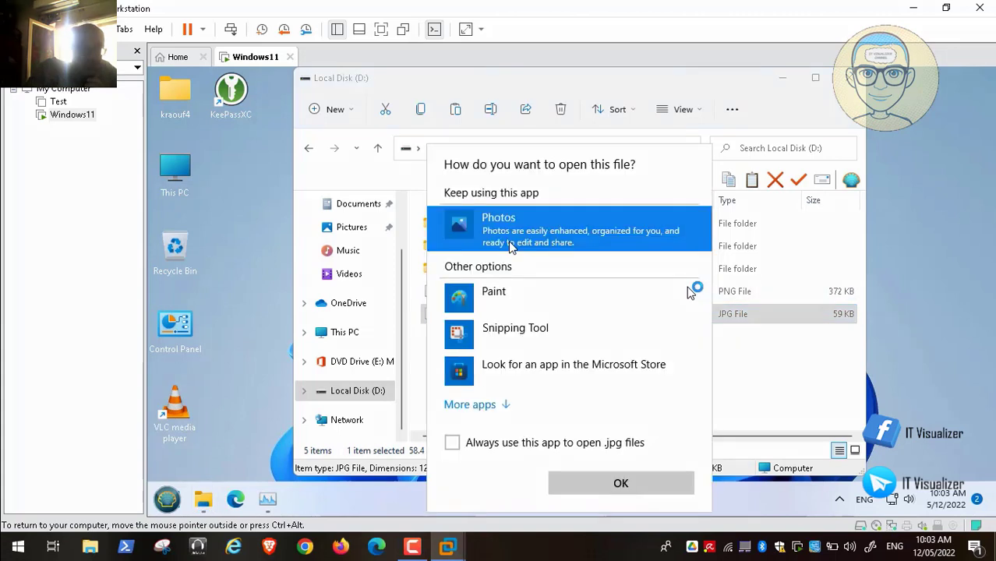
{"action": "left_click", "coordinate": [508, 405]}
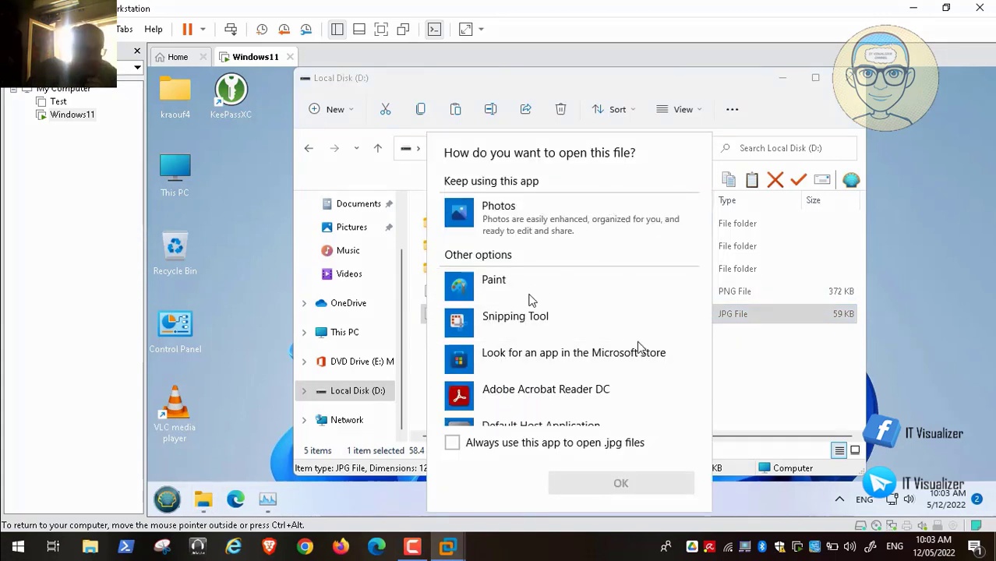
{"action": "left_click_drag", "start_coordinate": [702, 286], "coordinate": [703, 404]}
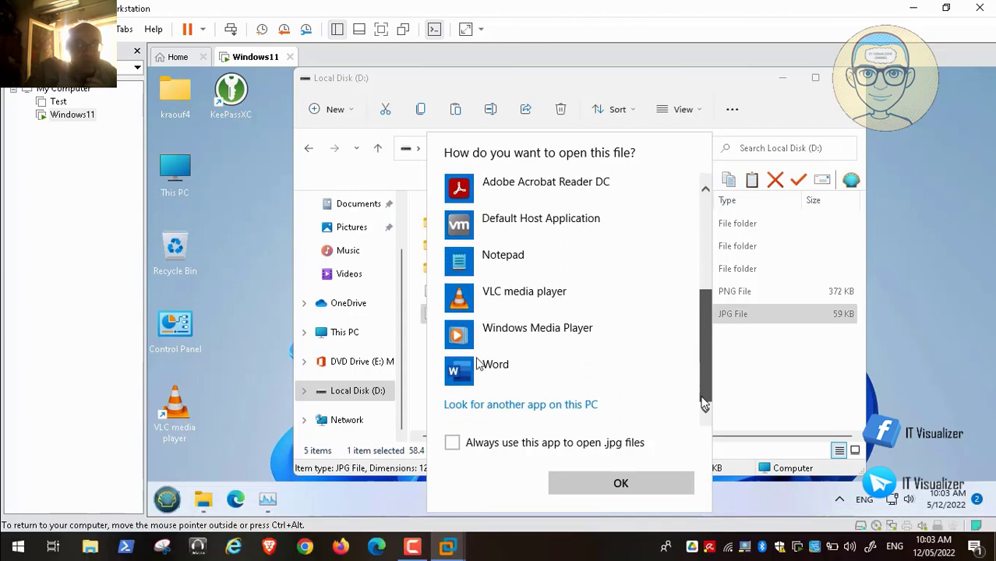
{"action": "left_click", "coordinate": [11, 531]}
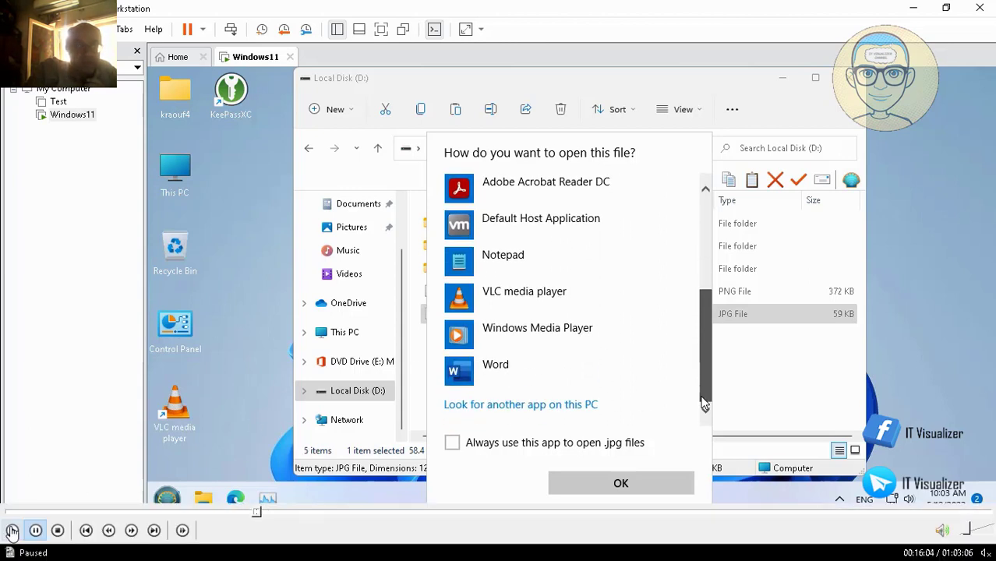
Confirm adding the Activate Windows Photo Viewer on Windows 10 entries to the registry again and close the Registry Editor message.
{"action": "left_click", "coordinate": [11, 530]}
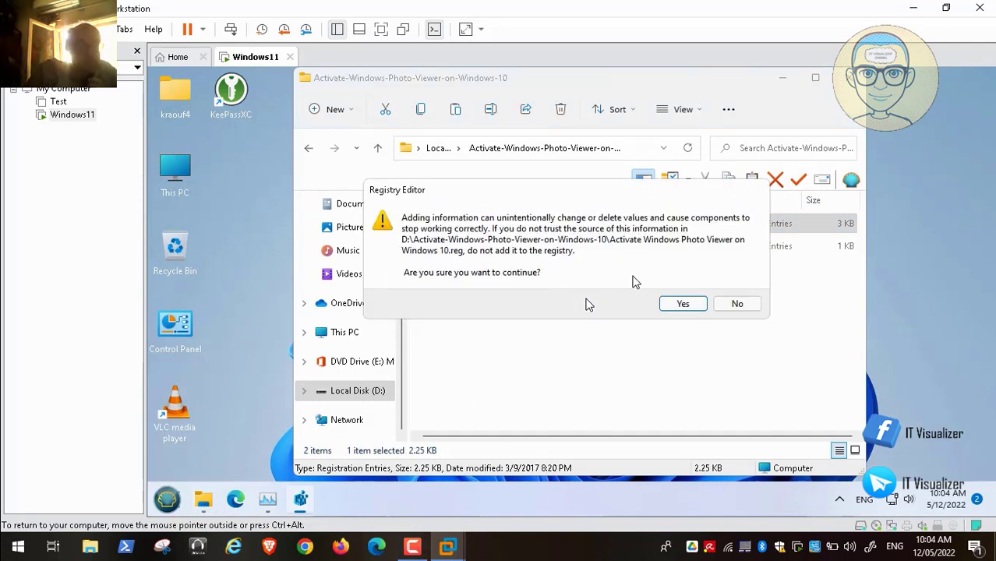
{"action": "left_click", "coordinate": [672, 304]}
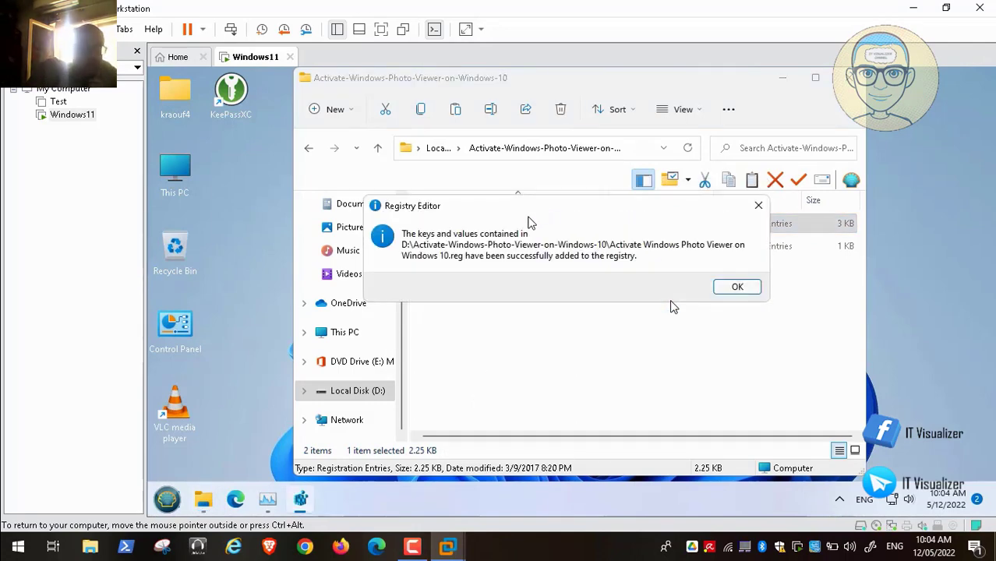
{"action": "left_click", "coordinate": [720, 291]}
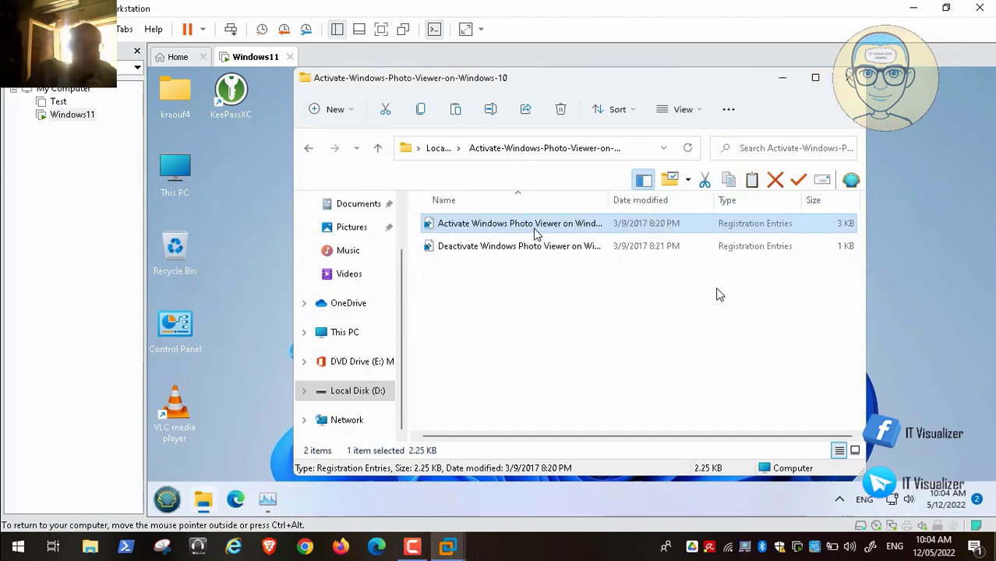
Expand the full list of apps available for opening the Background JPG on Local Disk (D:).
{"action": "left_click", "coordinate": [362, 390]}
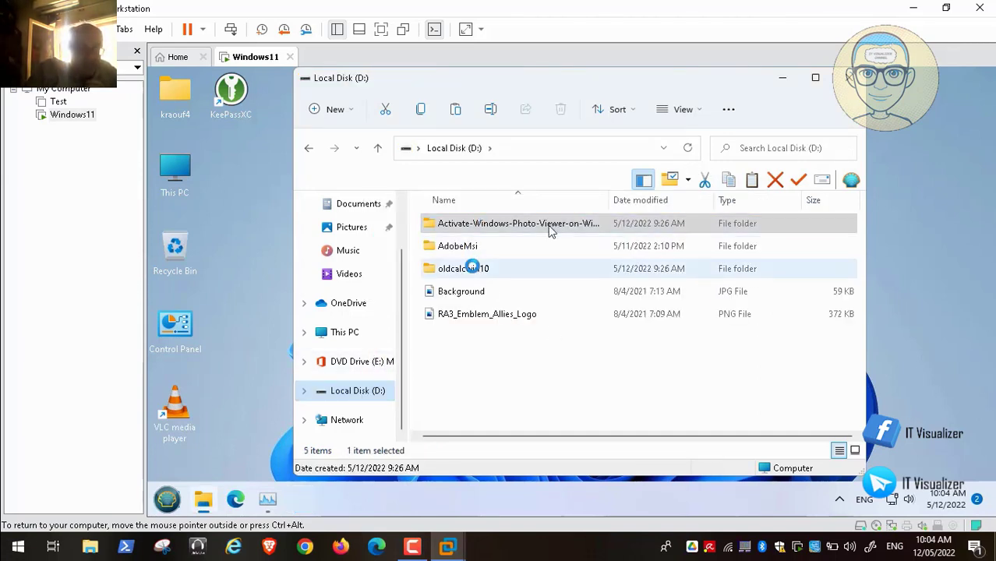
{"action": "left_click", "coordinate": [471, 290]}
{"action": "right_click", "coordinate": [470, 291]}
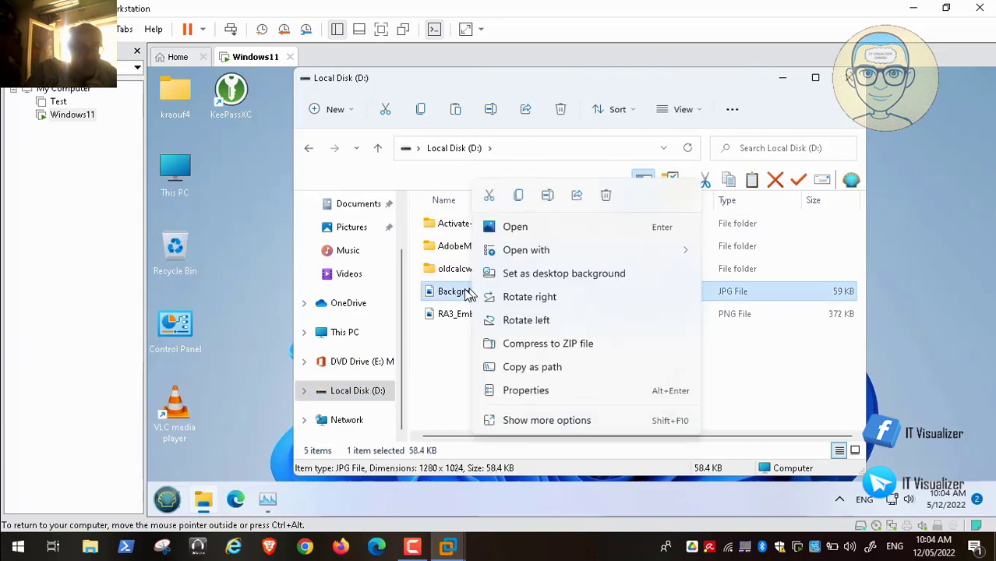
{"action": "mouse_move", "coordinate": [620, 251]}
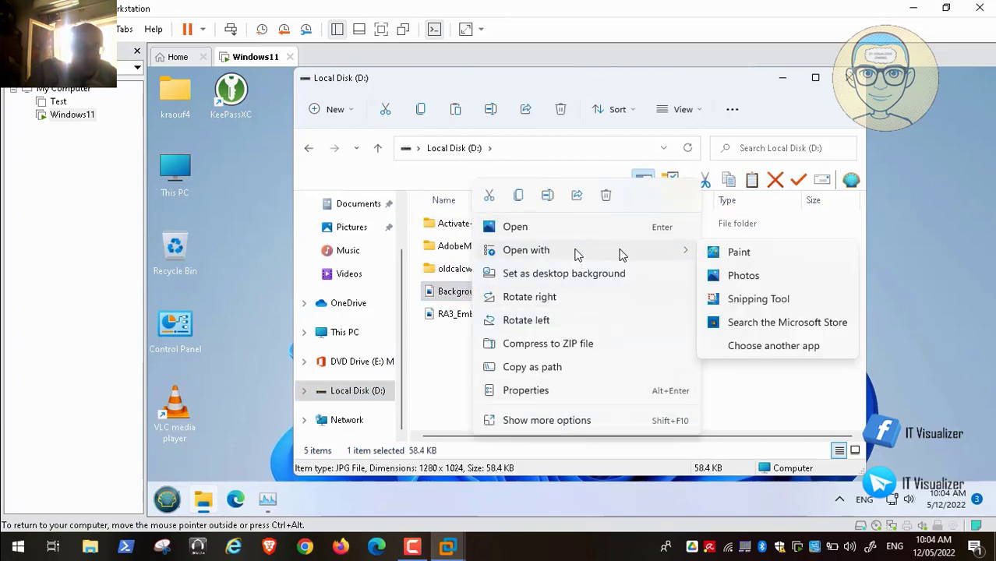
{"action": "left_click", "coordinate": [779, 346]}
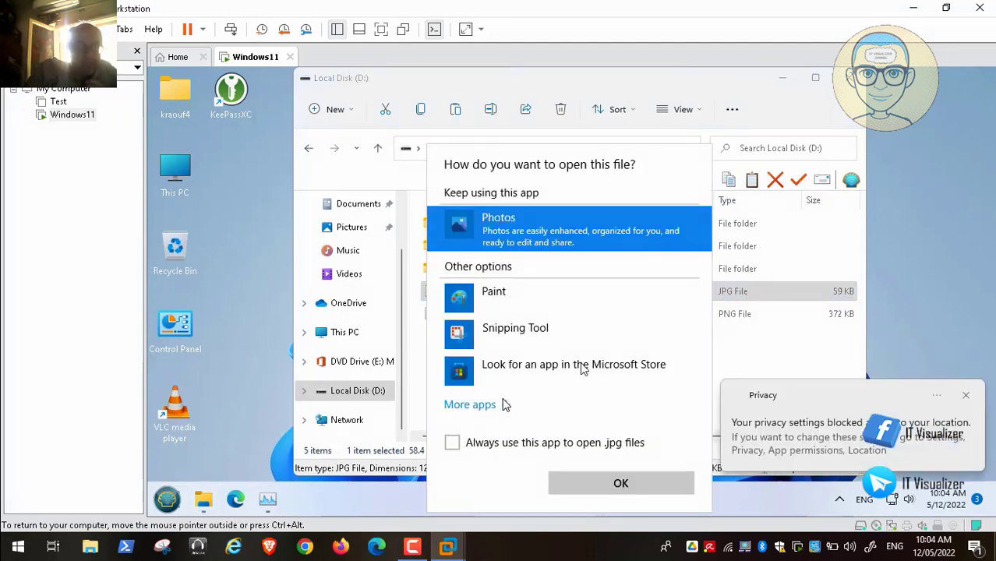
{"action": "left_click", "coordinate": [503, 403]}
Pause the video playback and minimize the player to reach the host desktop.
{"action": "mouse_move", "coordinate": [35, 532]}
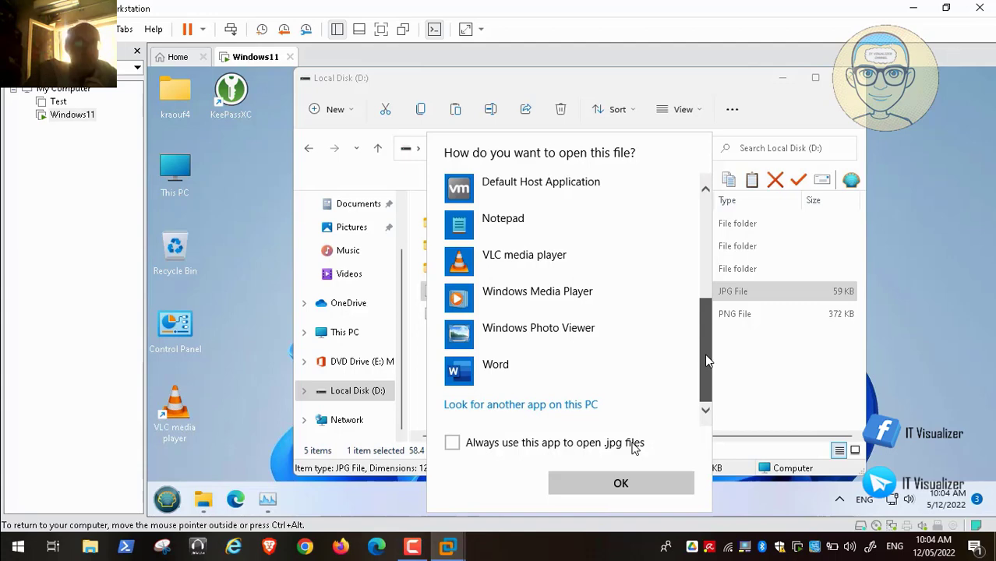
{"action": "key", "text": "space"}
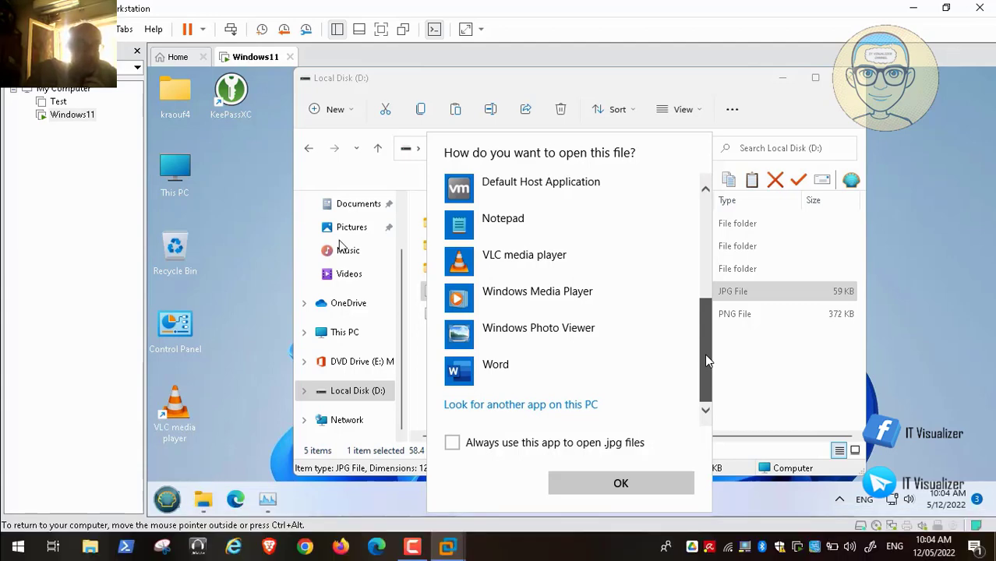
{"action": "key", "text": "Escape"}
{"action": "left_click", "coordinate": [797, 12]}
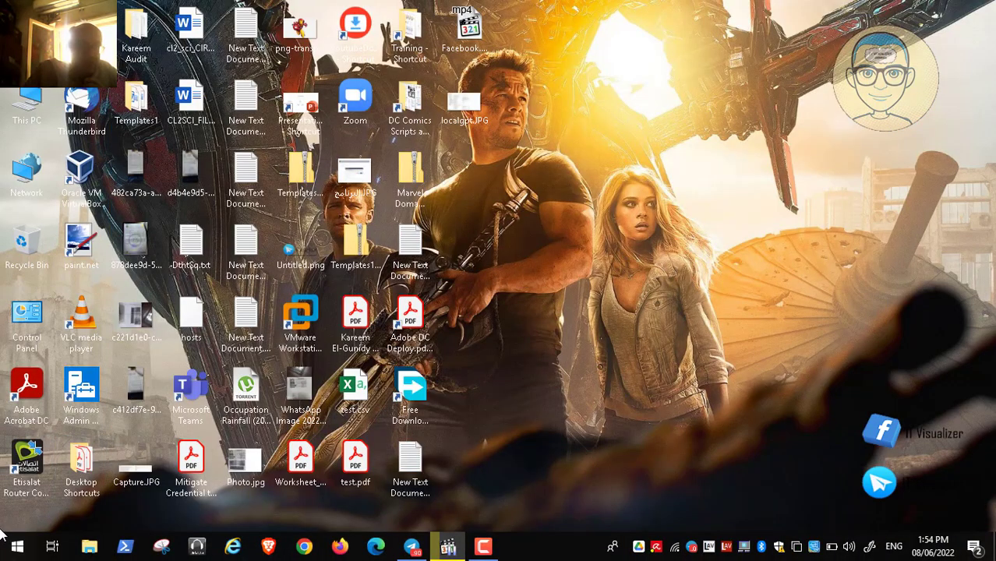
Examine the apps offered as the default photo viewer in the host's Default apps settings, reached through Default Programs.
{"action": "left_click", "coordinate": [17, 547]}
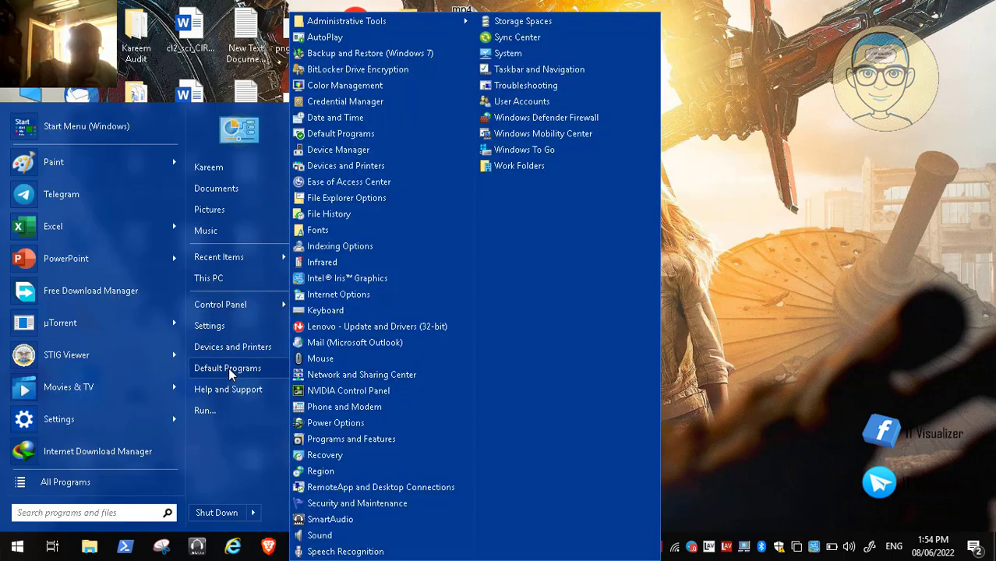
{"action": "left_click", "coordinate": [231, 370]}
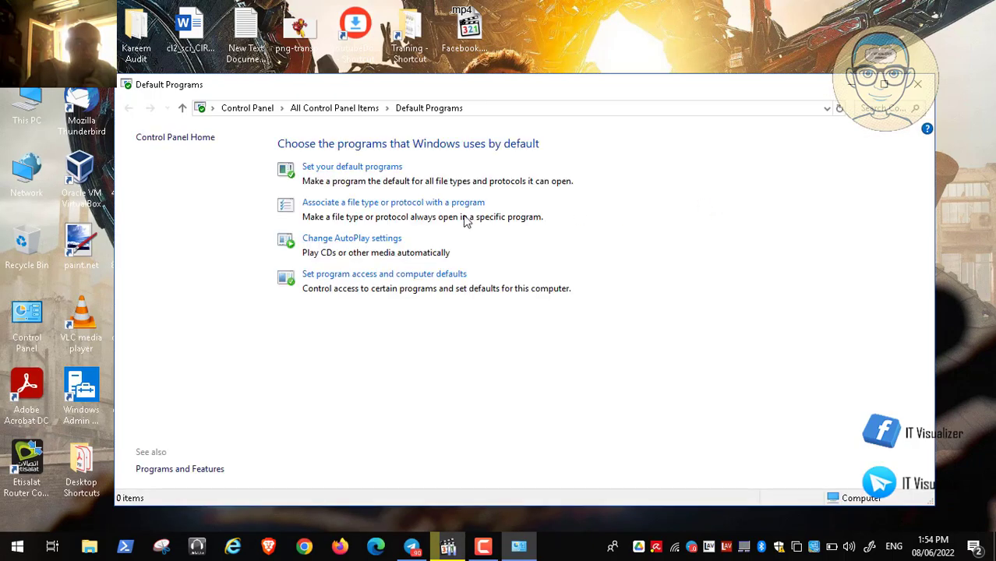
{"action": "left_click", "coordinate": [374, 170]}
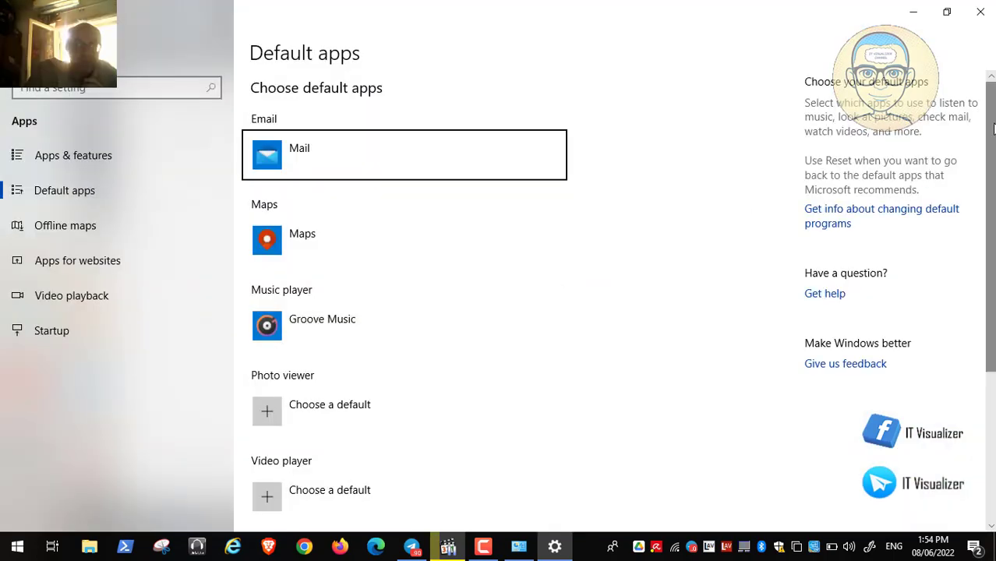
{"action": "left_click_drag", "start_coordinate": [993, 129], "coordinate": [992, 178]}
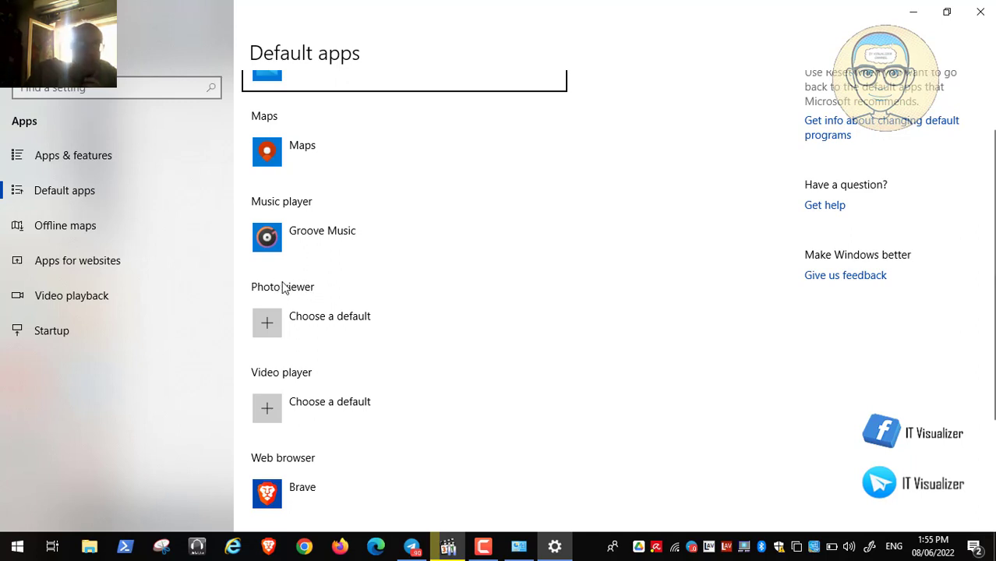
{"action": "left_click", "coordinate": [264, 321]}
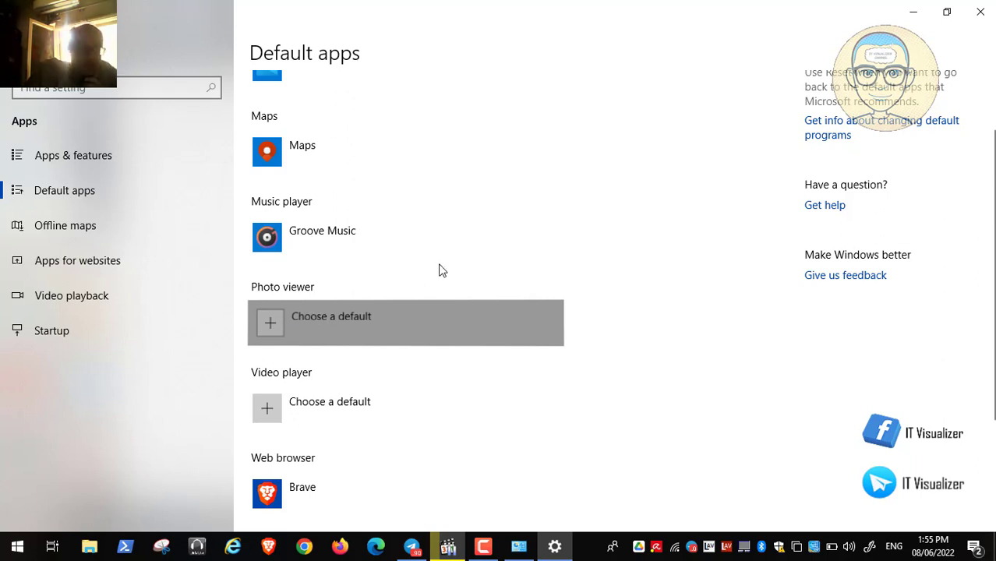
{"action": "left_click", "coordinate": [280, 319]}
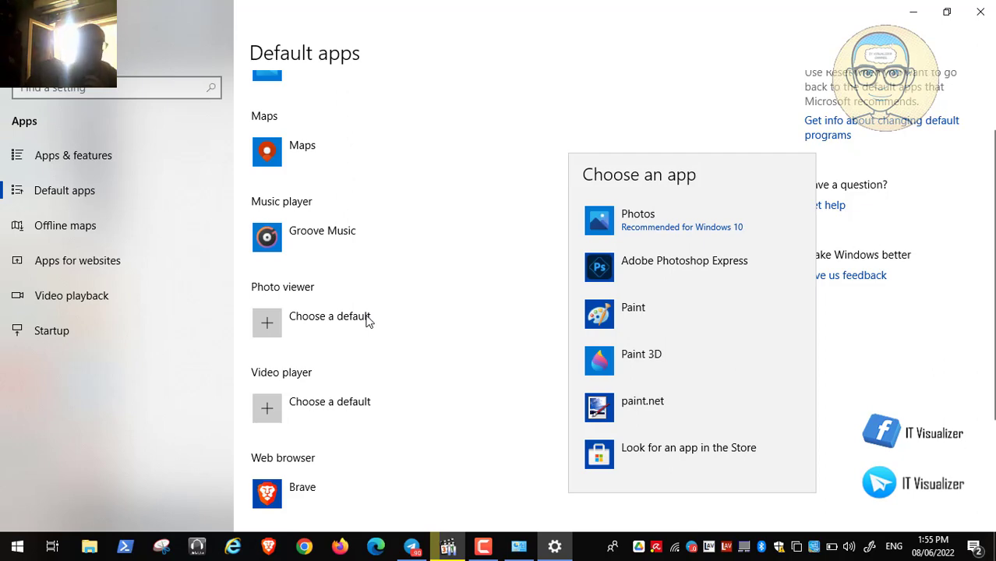
Close the Settings and Default Programs windows, return to the video player and resume playback.
{"action": "left_click", "coordinate": [983, 11]}
{"action": "left_click", "coordinate": [917, 84]}
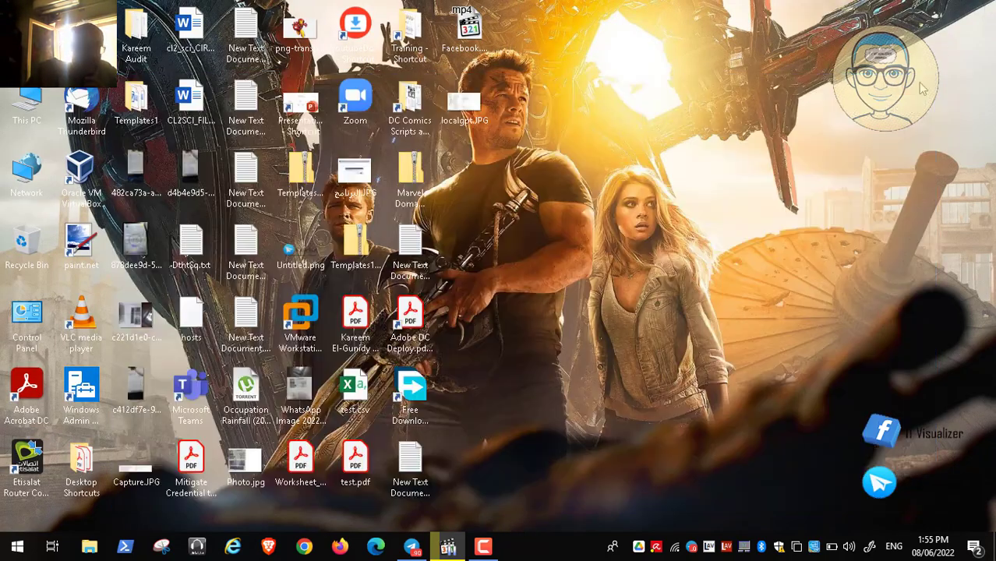
{"action": "left_click", "coordinate": [449, 548]}
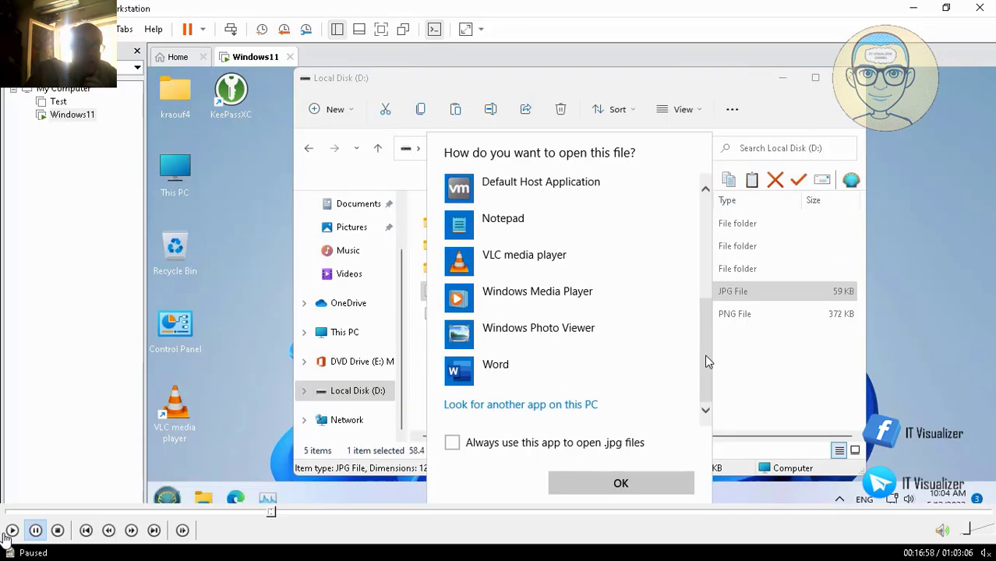
{"action": "left_click", "coordinate": [11, 530]}
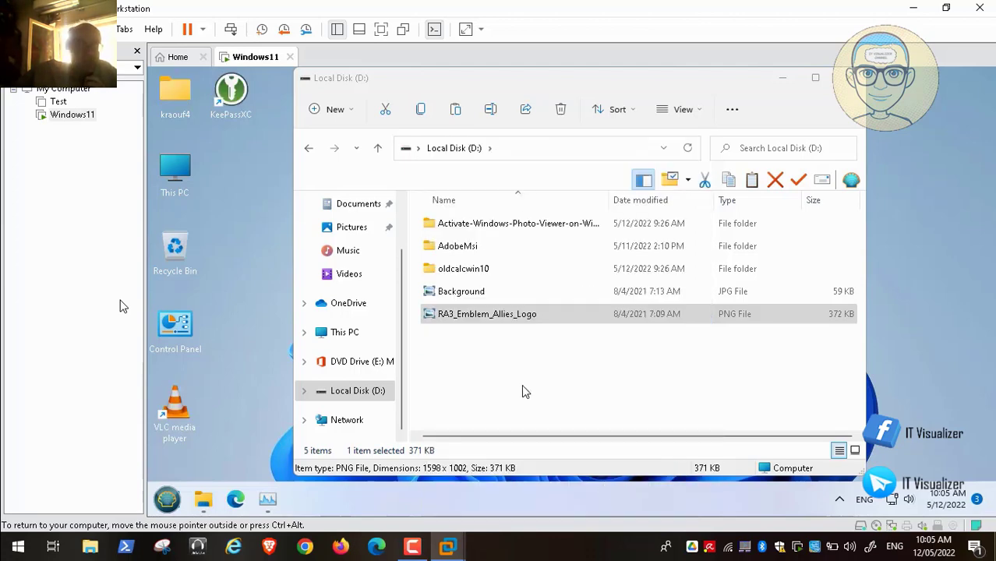
Open the Background JPG from Local Disk (D:) in Windows Photo Viewer, minimizing Task Manager.
{"action": "left_click", "coordinate": [460, 293]}
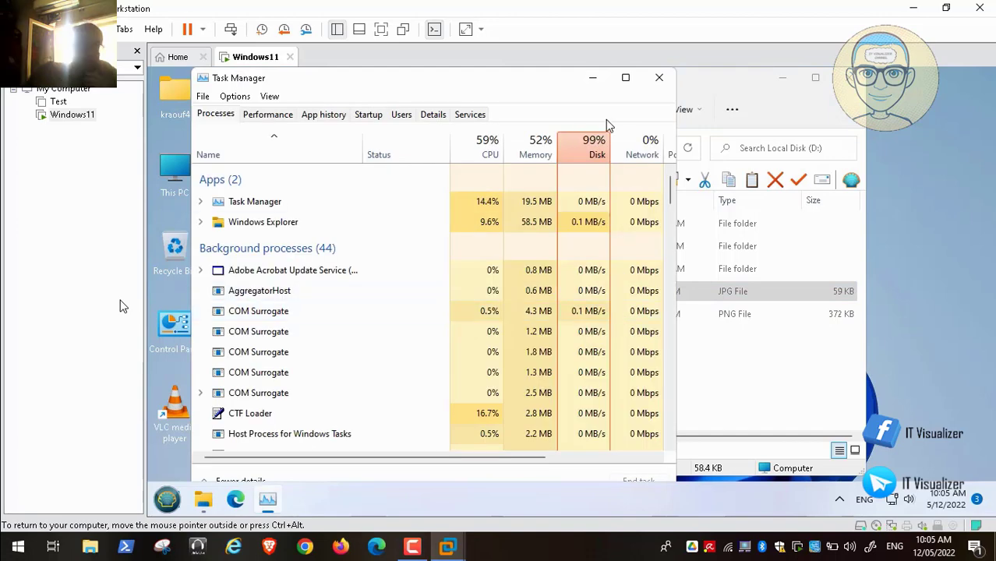
{"action": "left_click", "coordinate": [592, 79]}
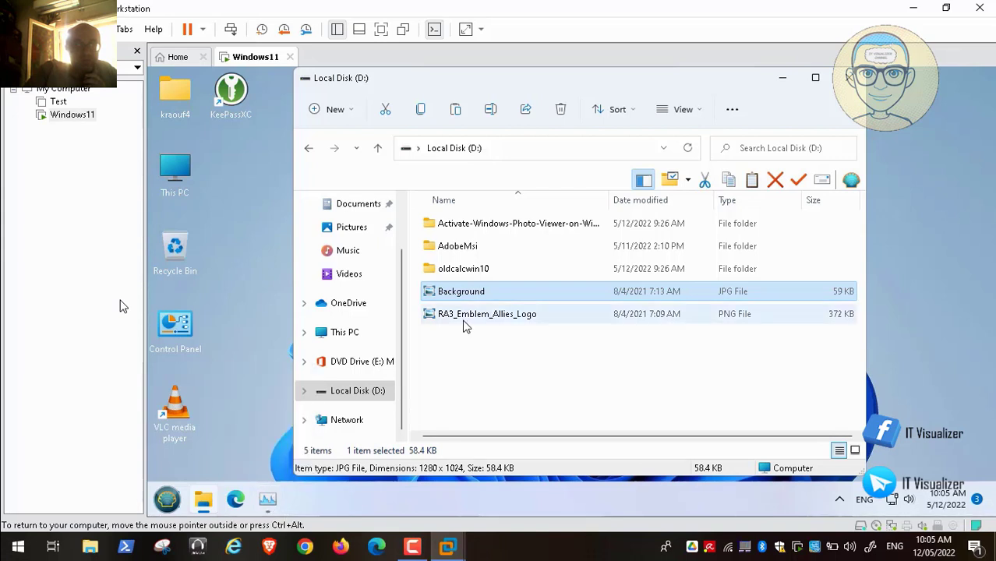
{"action": "left_click", "coordinate": [417, 547]}
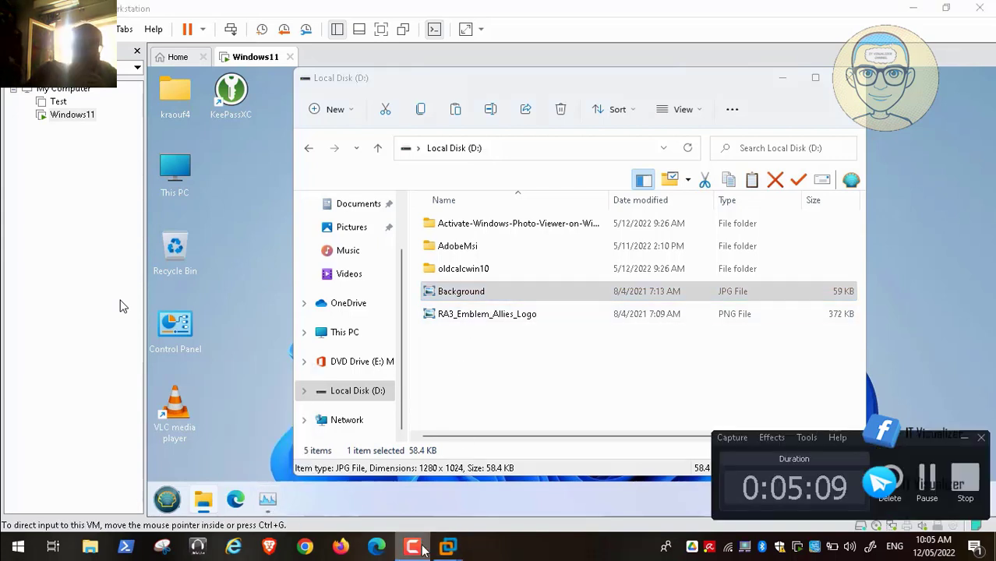
{"action": "left_click", "coordinate": [926, 480]}
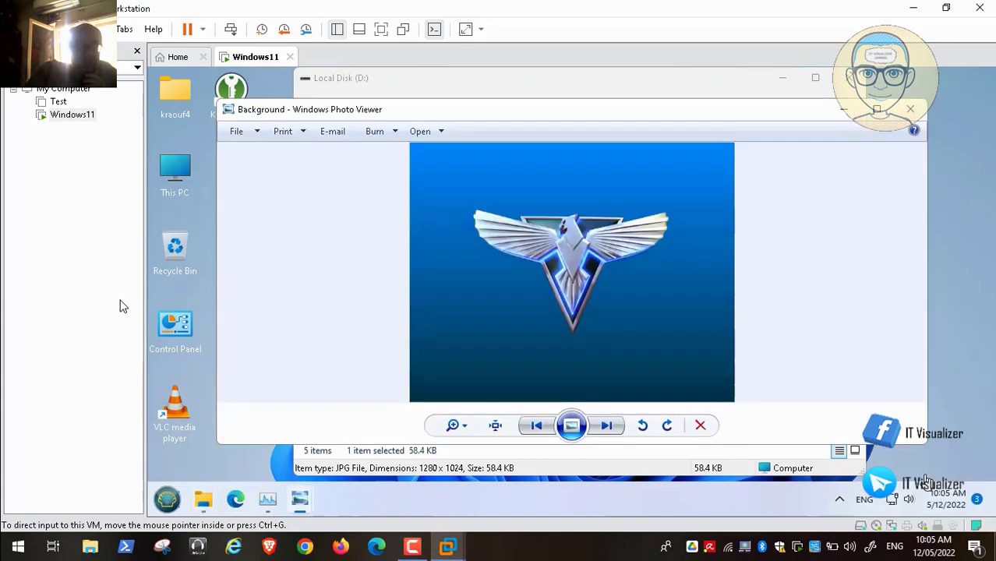
Browse to the RA3_Emblem_Allies_Logo image and back in Windows Photo Viewer, closing it and checking Background once more from the folder.
{"action": "left_click", "coordinate": [607, 425]}
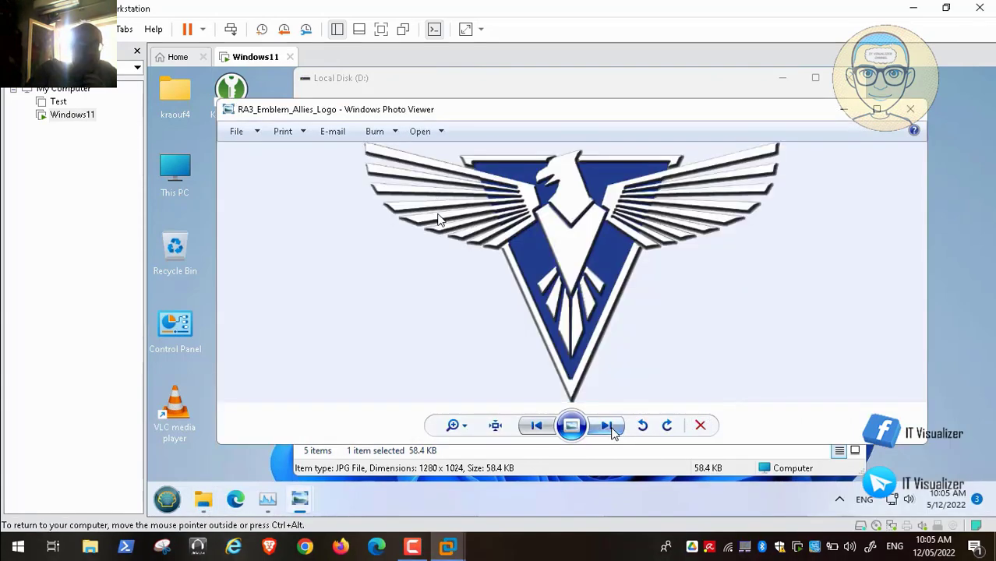
{"action": "left_click", "coordinate": [612, 430]}
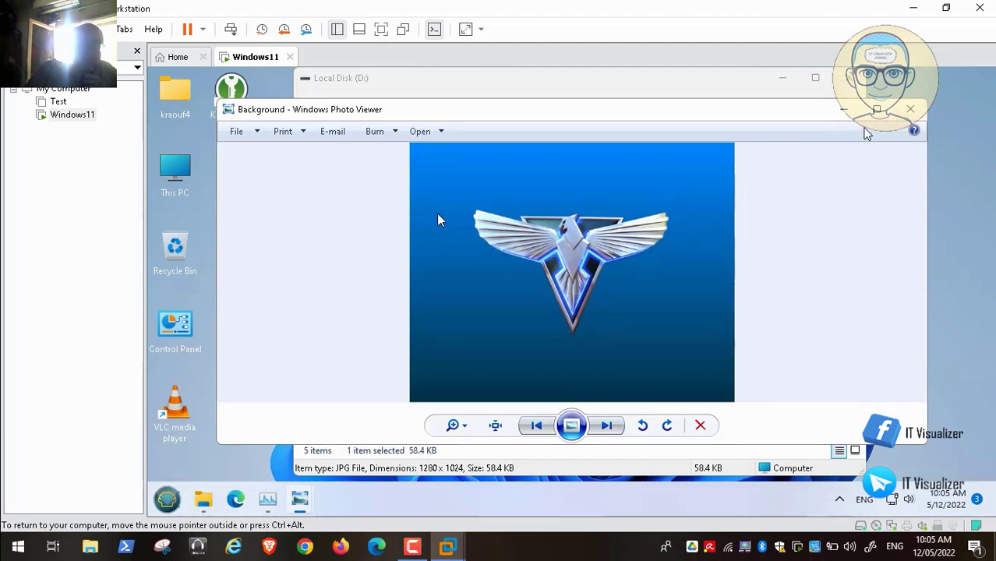
{"action": "left_click", "coordinate": [916, 111]}
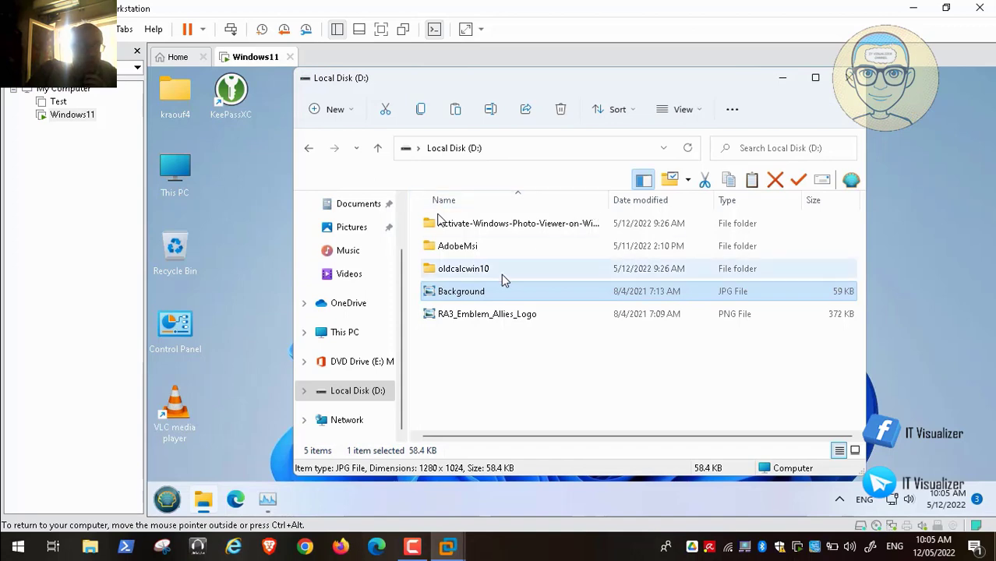
{"action": "double_click", "coordinate": [461, 291]}
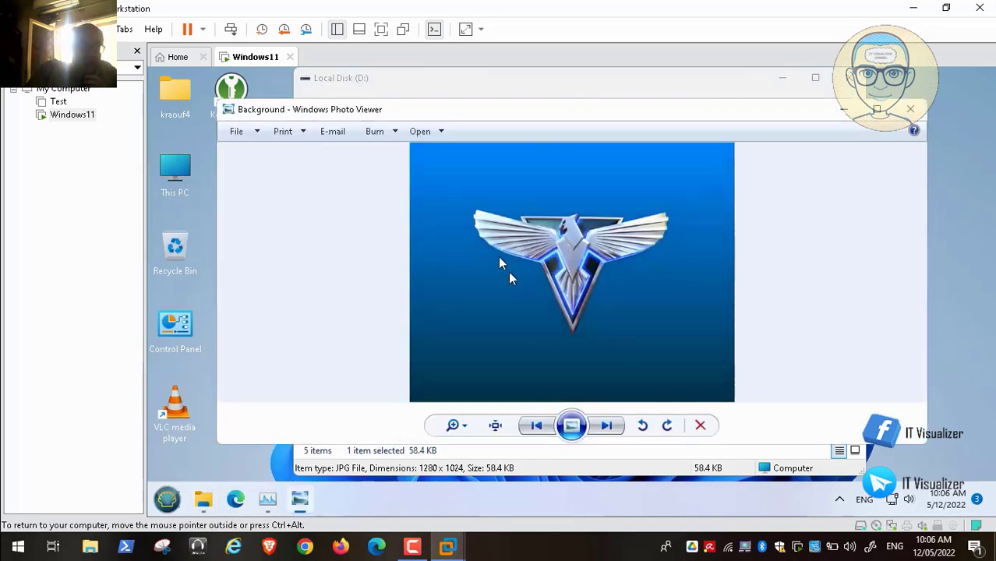
{"action": "left_click", "coordinate": [915, 111]}
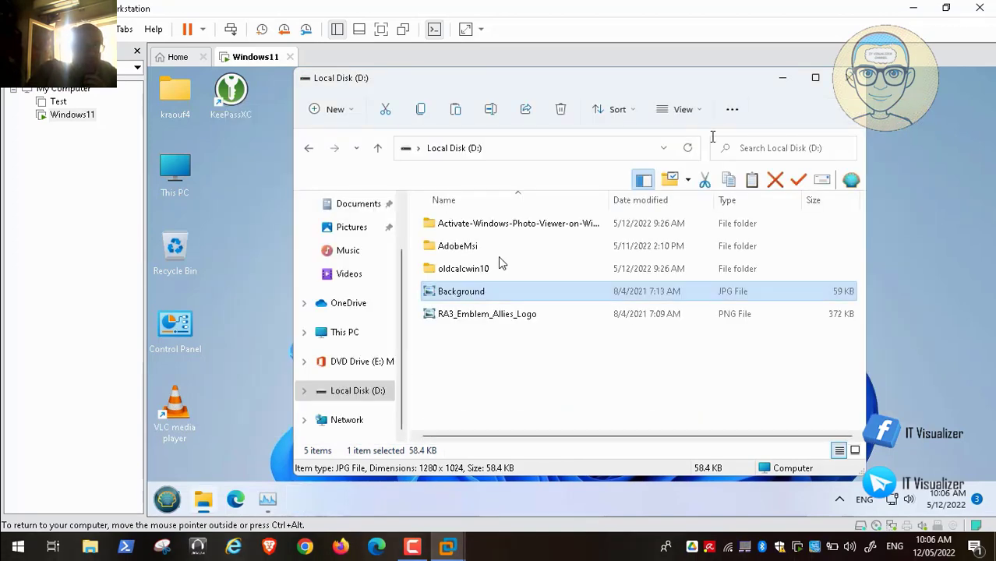
Launch the Old Calculator for Windows 10 installer from the oldcalcwin10 folder and close the folder window.
{"action": "double_click", "coordinate": [461, 269]}
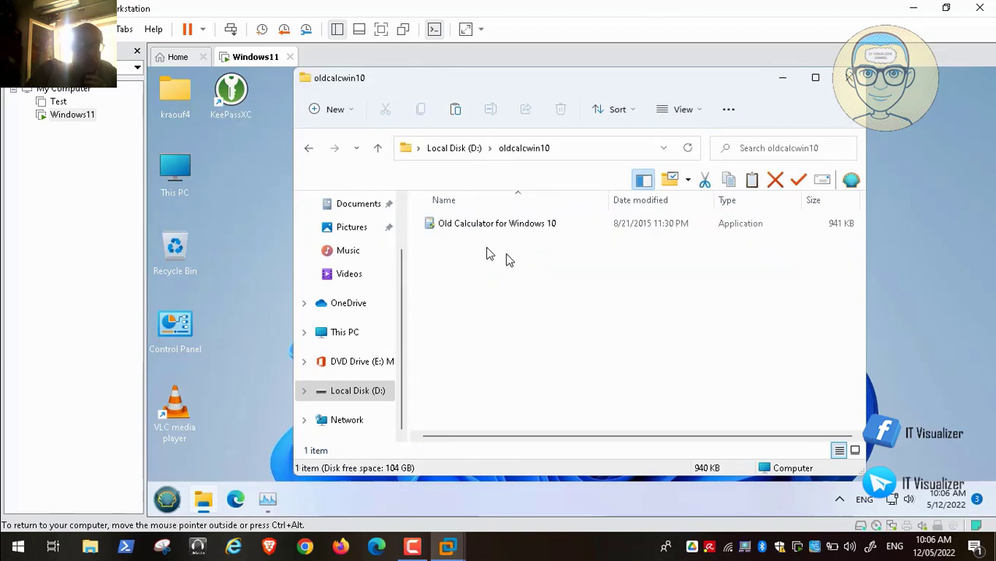
{"action": "left_click", "coordinate": [481, 227]}
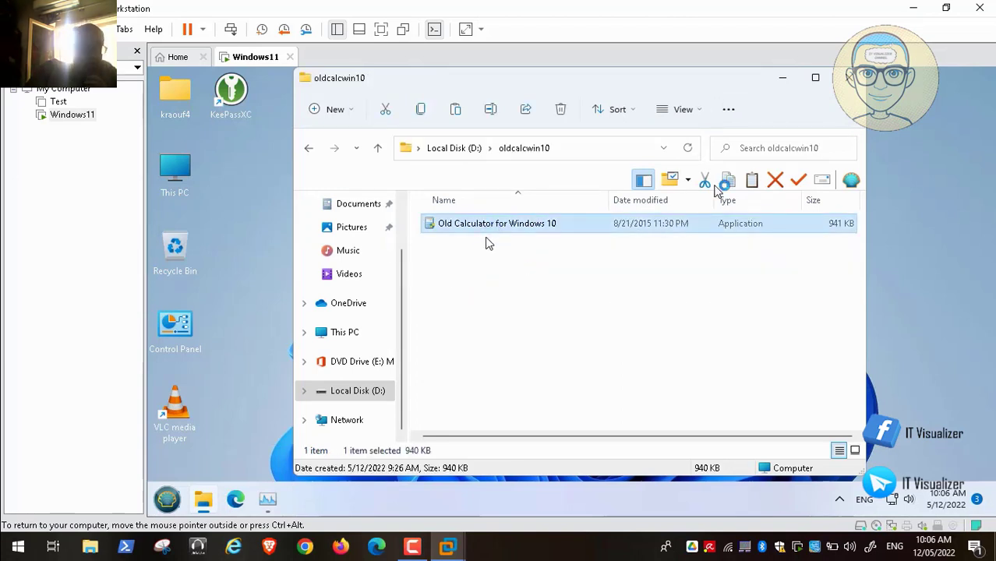
{"action": "key", "text": "Return"}
{"action": "left_click", "coordinate": [499, 405]}
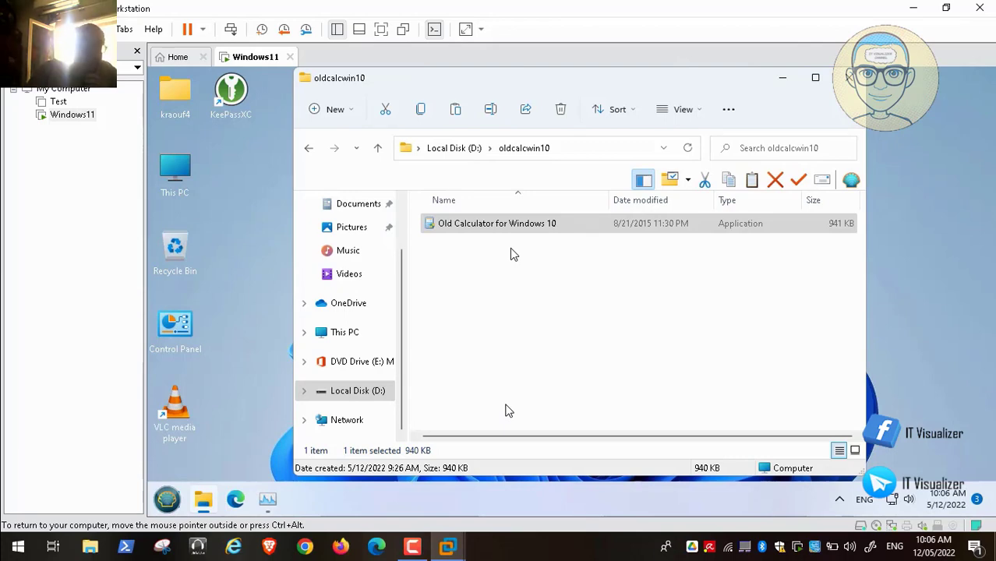
{"action": "left_click", "coordinate": [852, 79]}
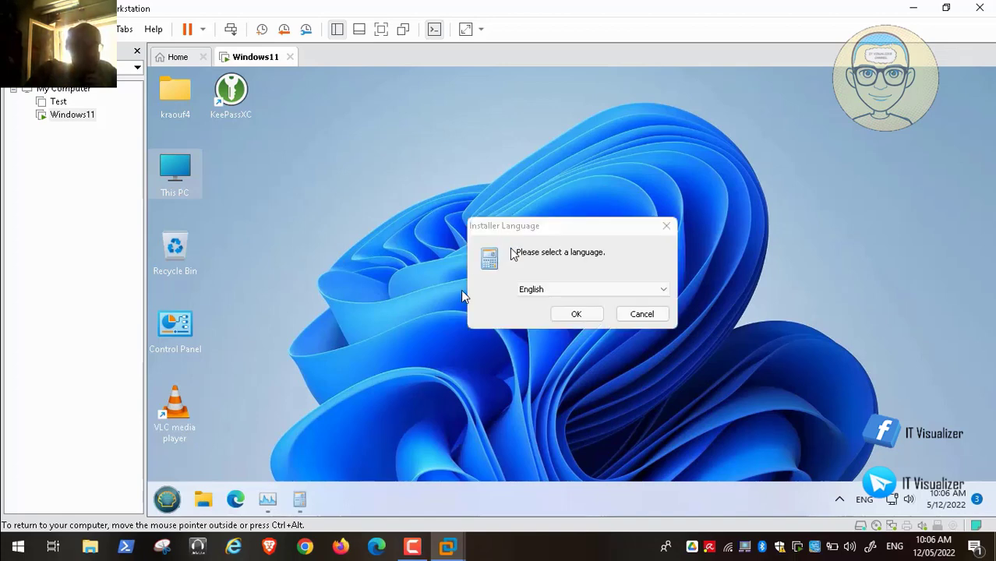
Install Old Calculator for Windows 10 with English as the installer language and finish the setup wizard.
{"action": "left_click", "coordinate": [587, 314]}
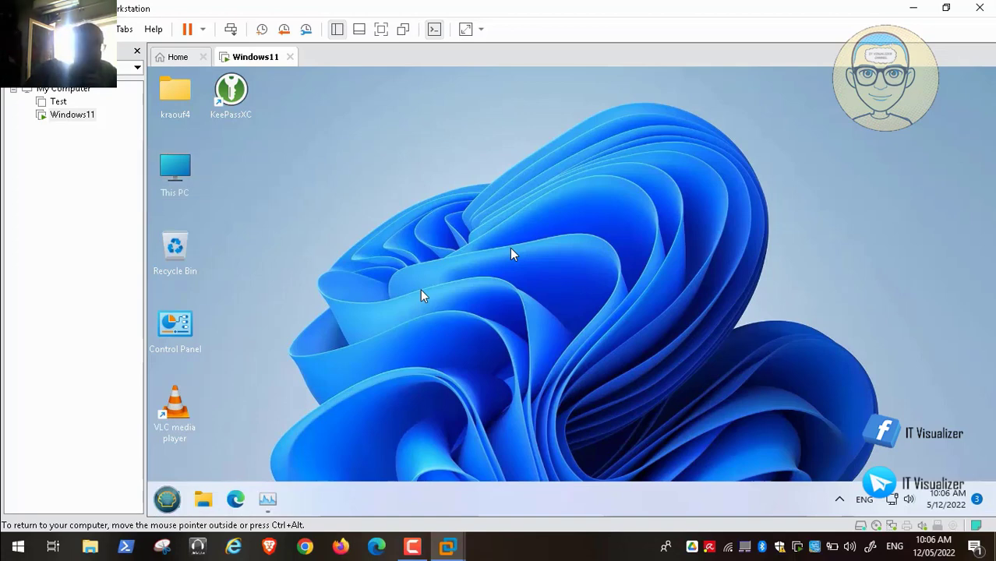
{"action": "left_click", "coordinate": [652, 399]}
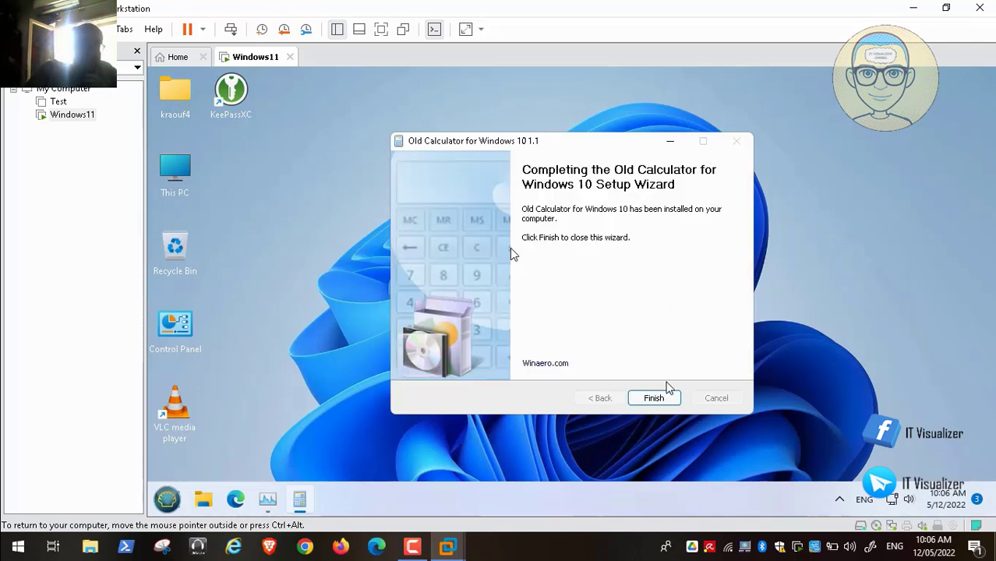
{"action": "left_click", "coordinate": [654, 398]}
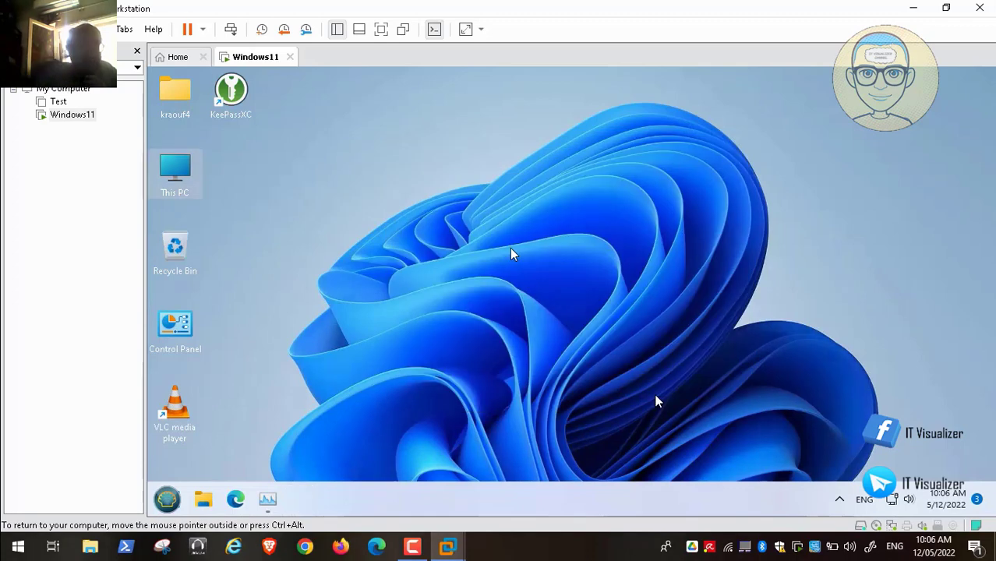
Check the running processes and resource usage in Task Manager, and minimize it.
{"action": "left_click", "coordinate": [267, 499]}
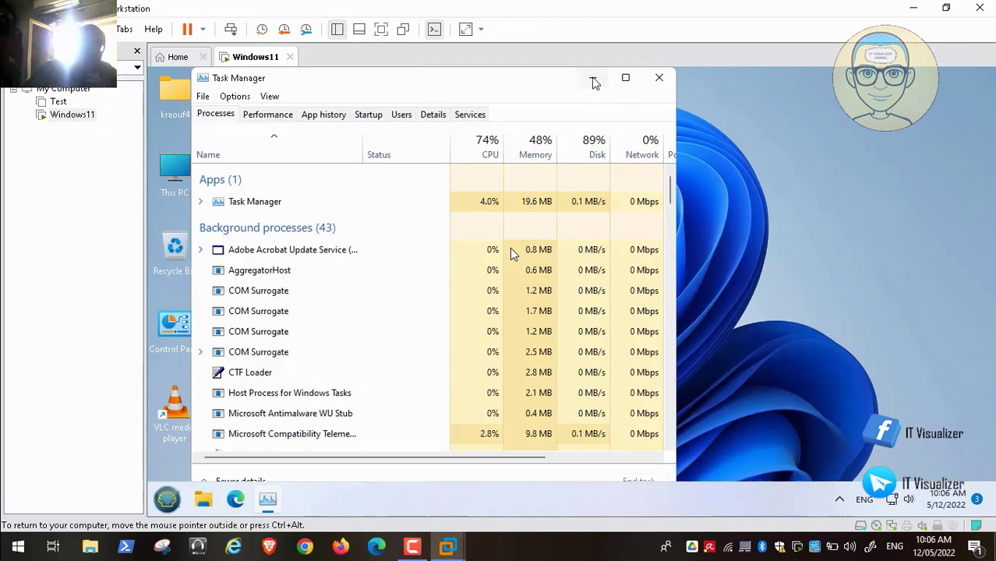
{"action": "left_click", "coordinate": [593, 82]}
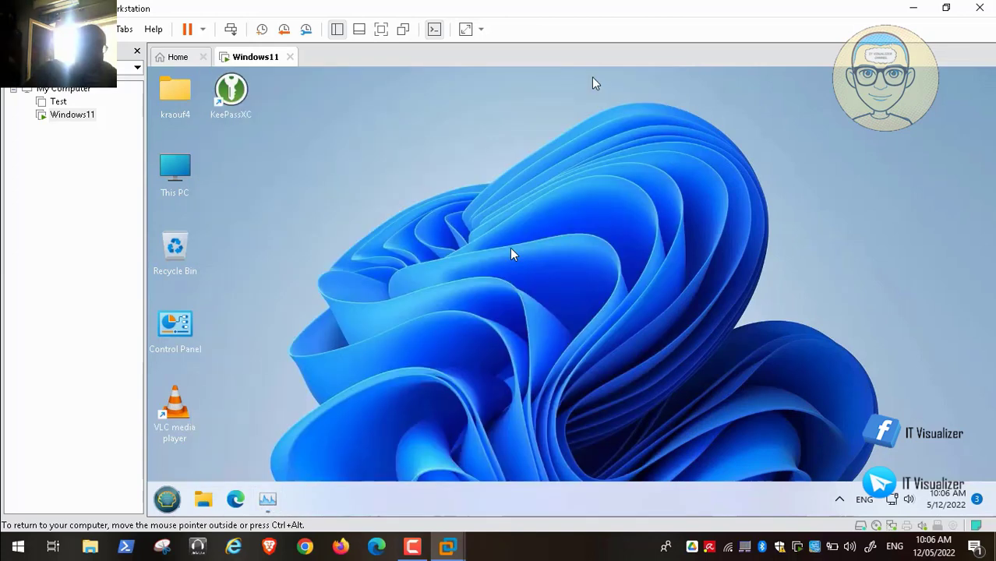
{"action": "left_click", "coordinate": [412, 547]}
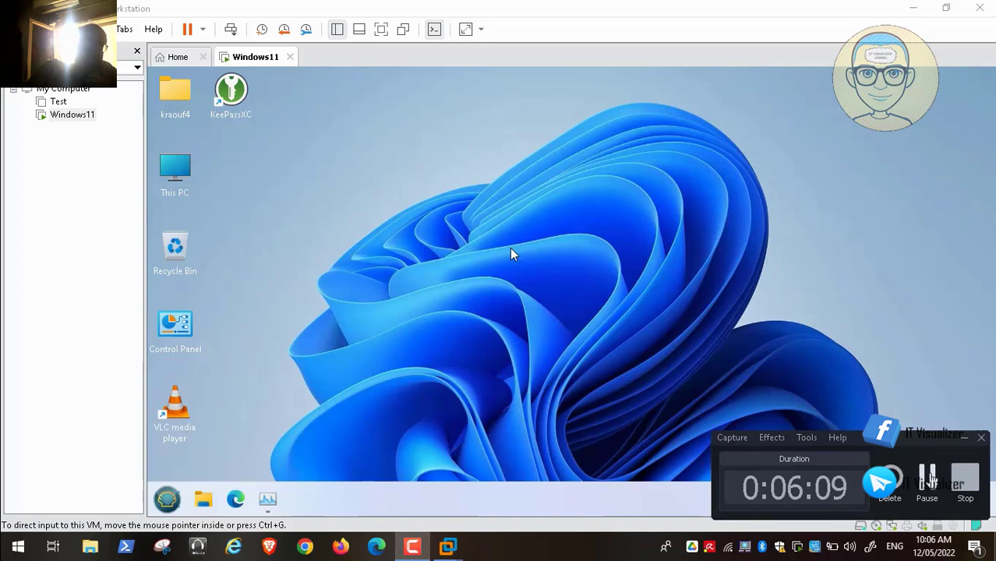
Open the taskbar personalization settings and review the options under Taskbar behaviors.
{"action": "left_click", "coordinate": [927, 476]}
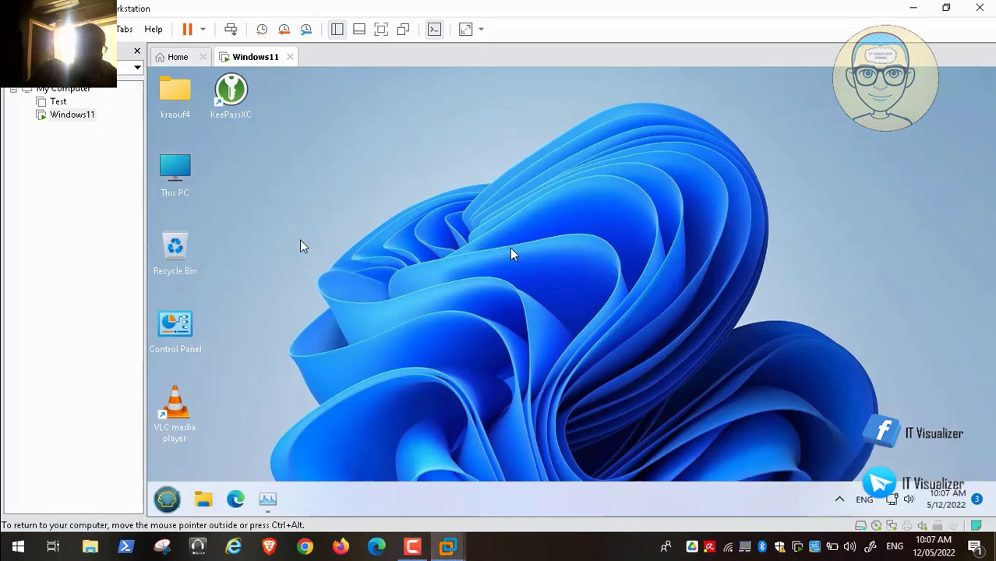
{"action": "right_click", "coordinate": [303, 246]}
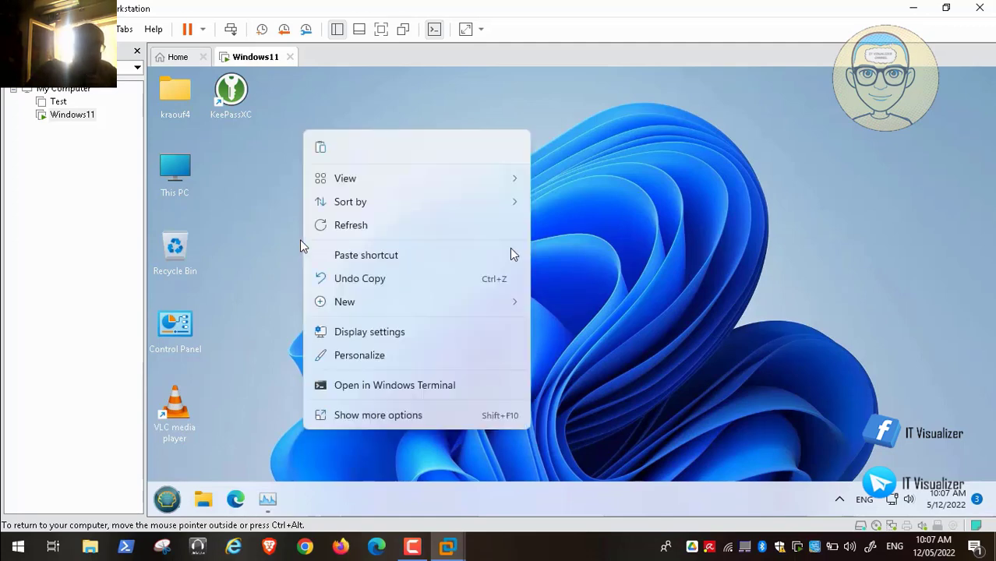
{"action": "right_click", "coordinate": [429, 496]}
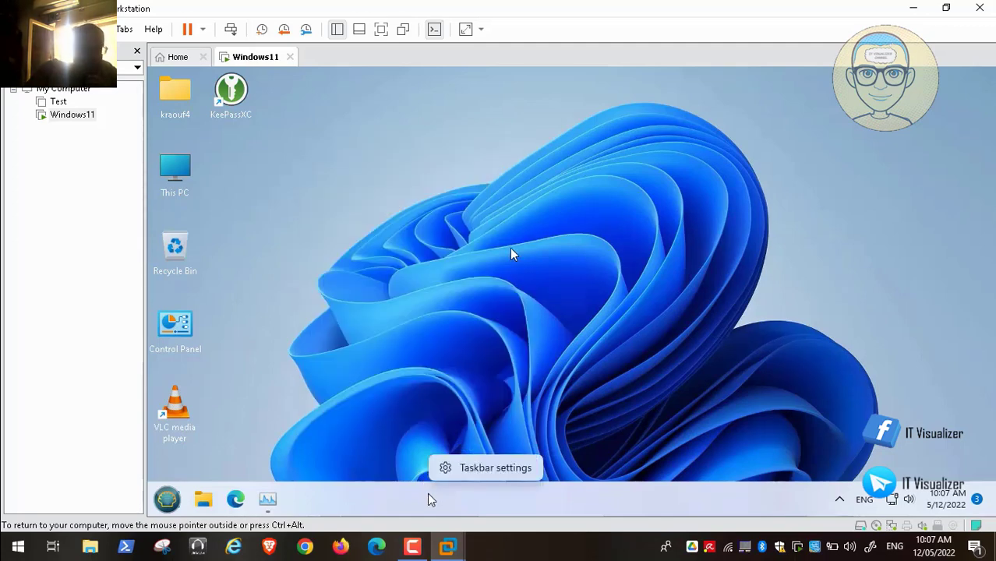
{"action": "left_click", "coordinate": [462, 470]}
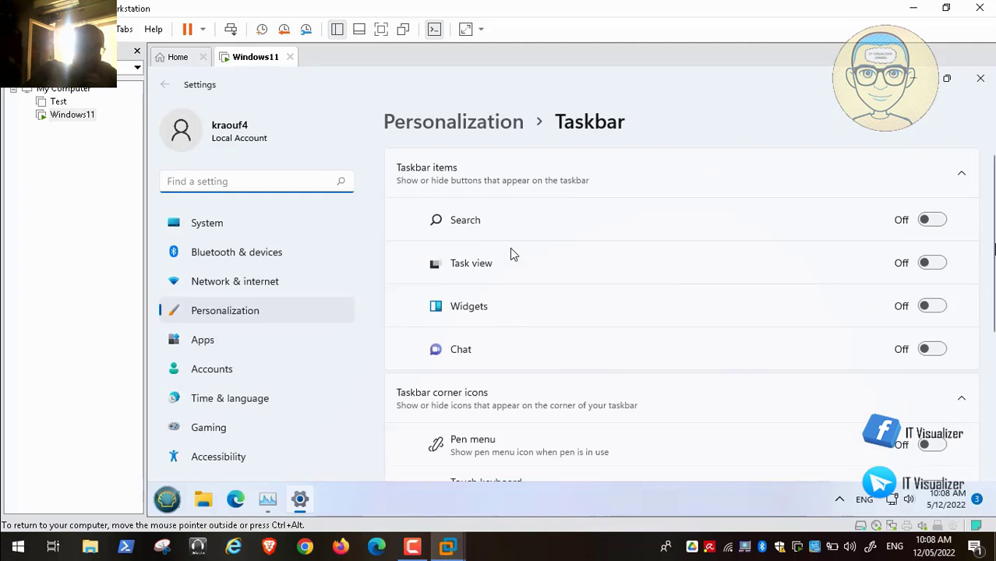
{"action": "left_click_drag", "start_coordinate": [990, 243], "coordinate": [993, 405]}
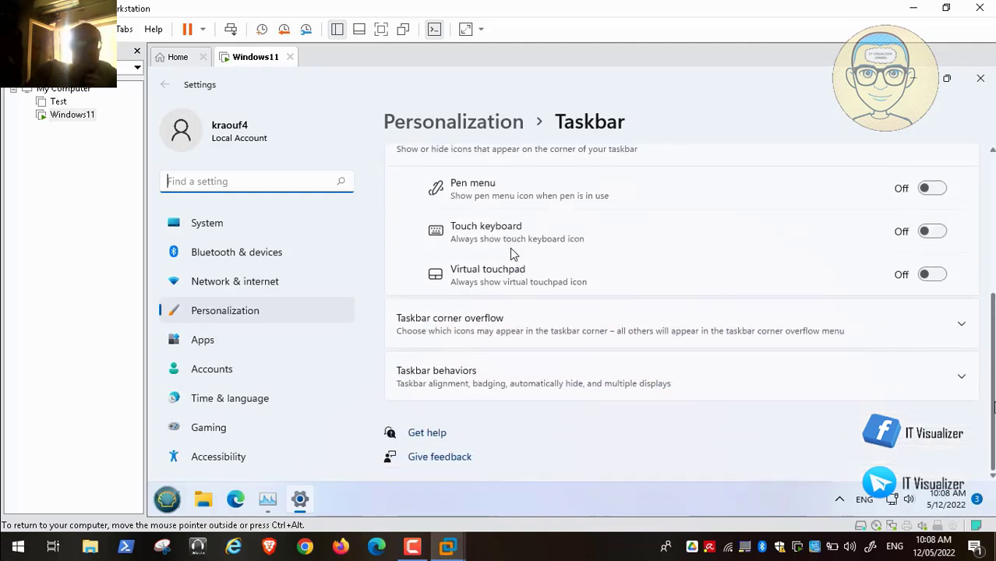
{"action": "left_click", "coordinate": [927, 387]}
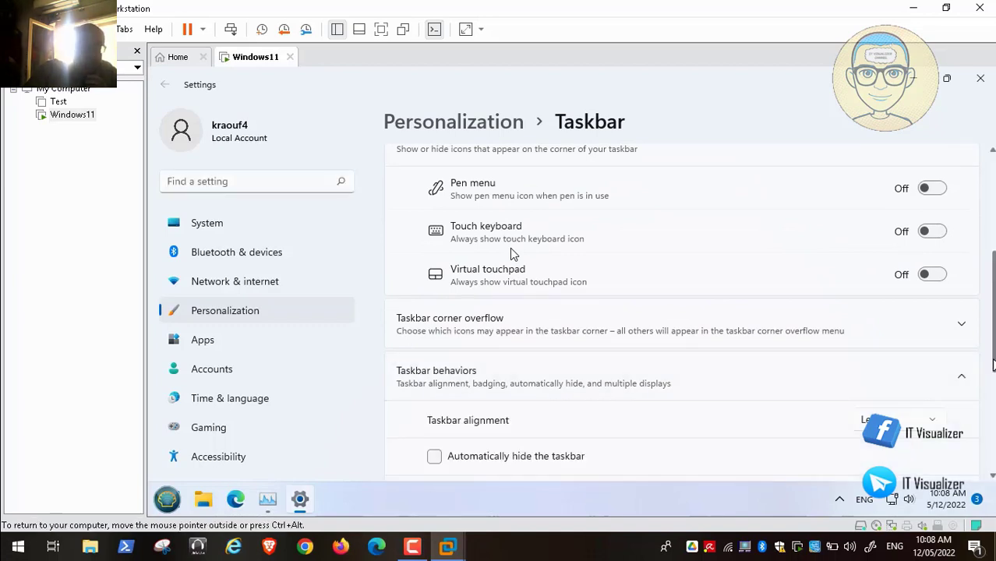
{"action": "scroll", "coordinate": [989, 386], "scroll_direction": "down", "scroll_amount": 2}
{"action": "left_click_drag", "start_coordinate": [991, 389], "coordinate": [991, 455]}
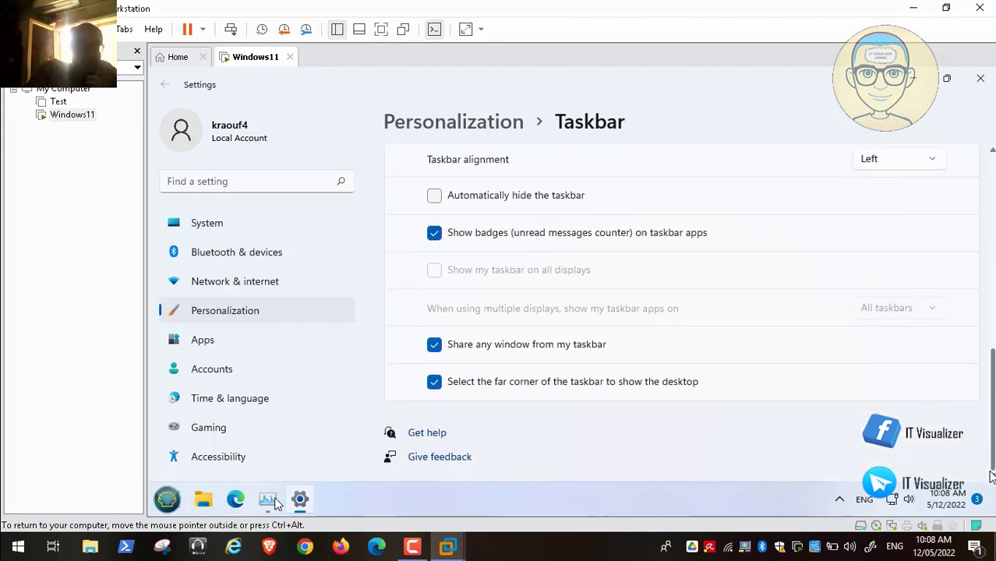
{"action": "mouse_move", "coordinate": [187, 534]}
{"action": "left_click", "coordinate": [316, 514]}
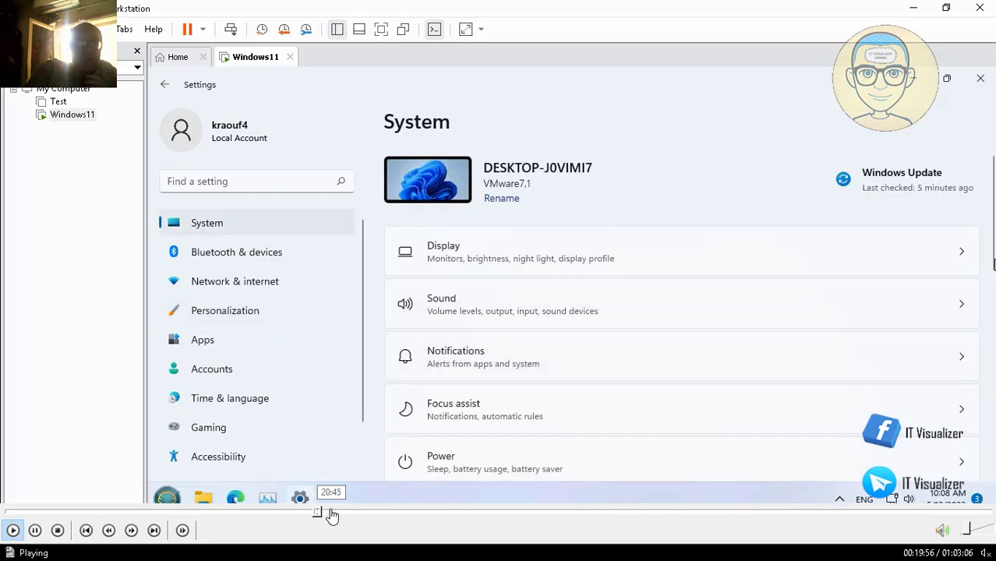
{"action": "left_click", "coordinate": [332, 516]}
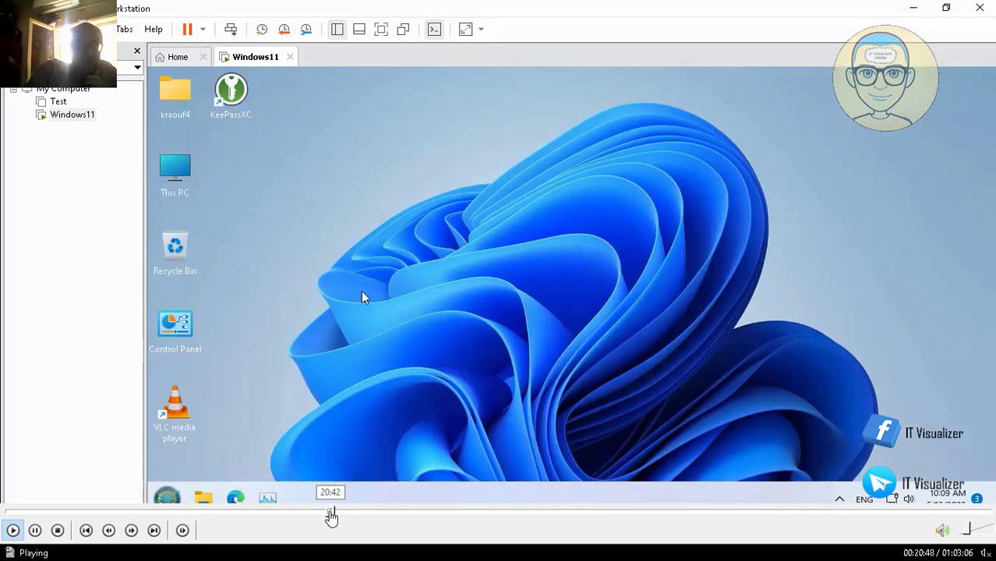
{"action": "left_click", "coordinate": [335, 516]}
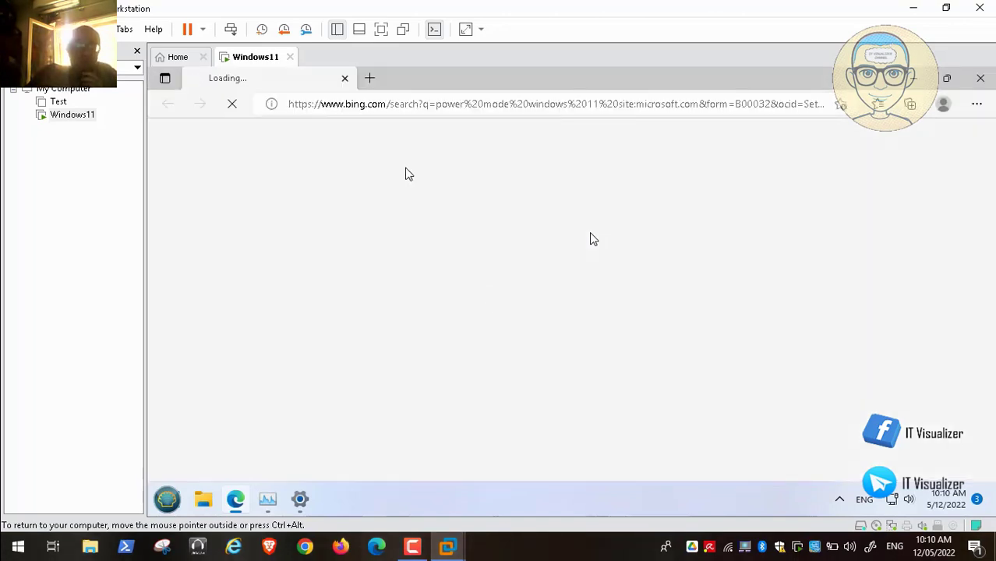
Close the power mode help page and the Settings window, and open Power Options from Control Panel.
{"action": "left_click", "coordinate": [345, 80]}
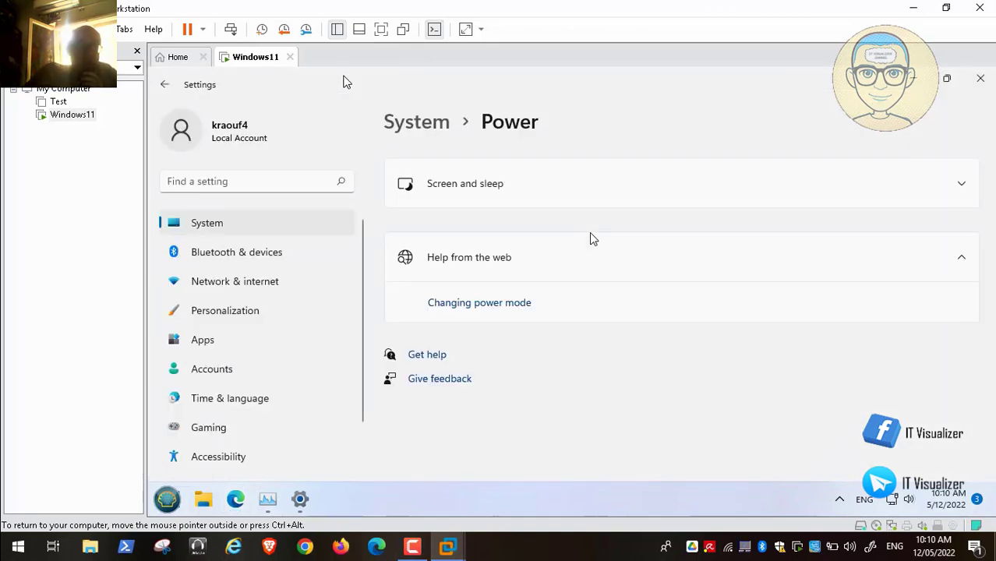
{"action": "left_click", "coordinate": [980, 78]}
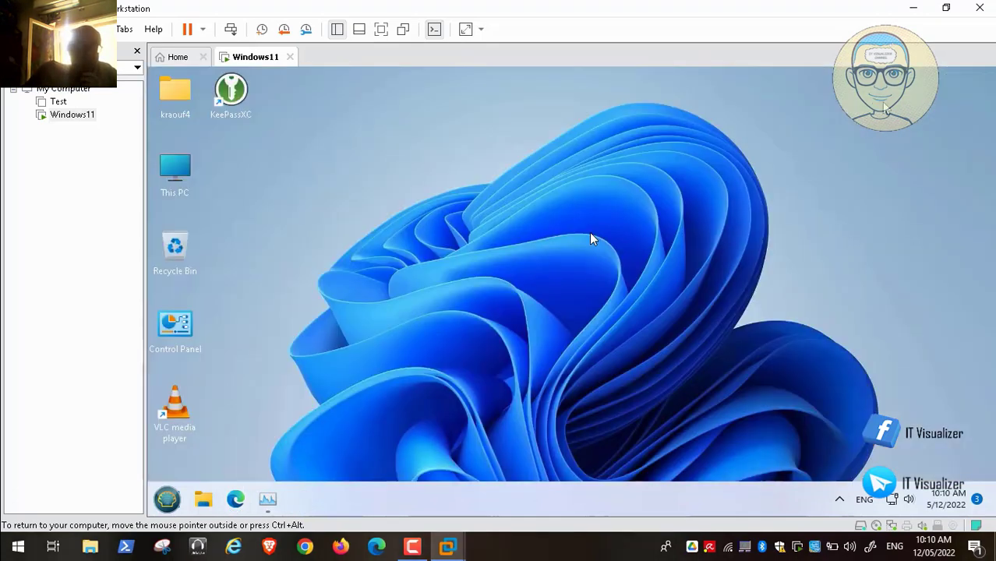
{"action": "double_click", "coordinate": [178, 324]}
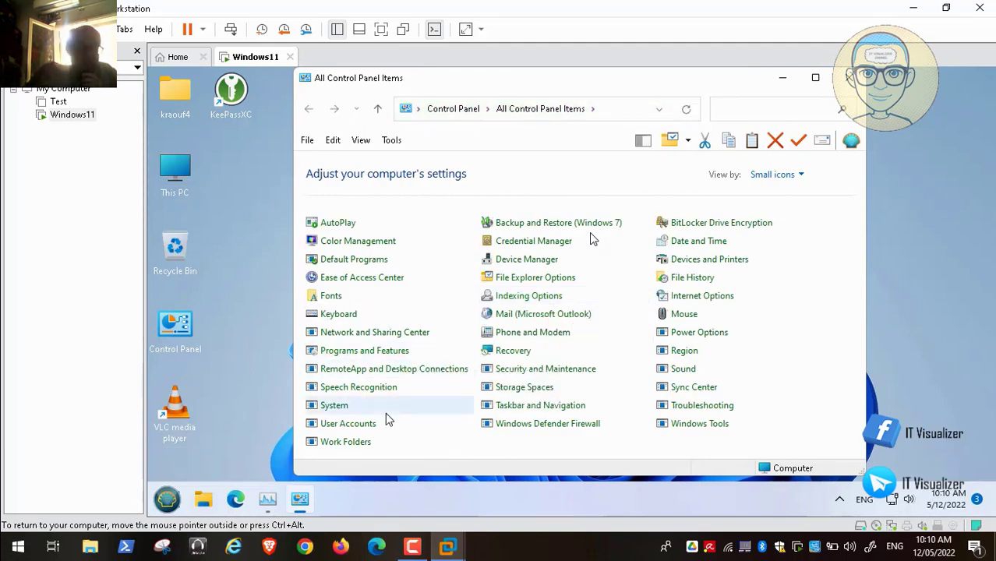
{"action": "left_click", "coordinate": [692, 340]}
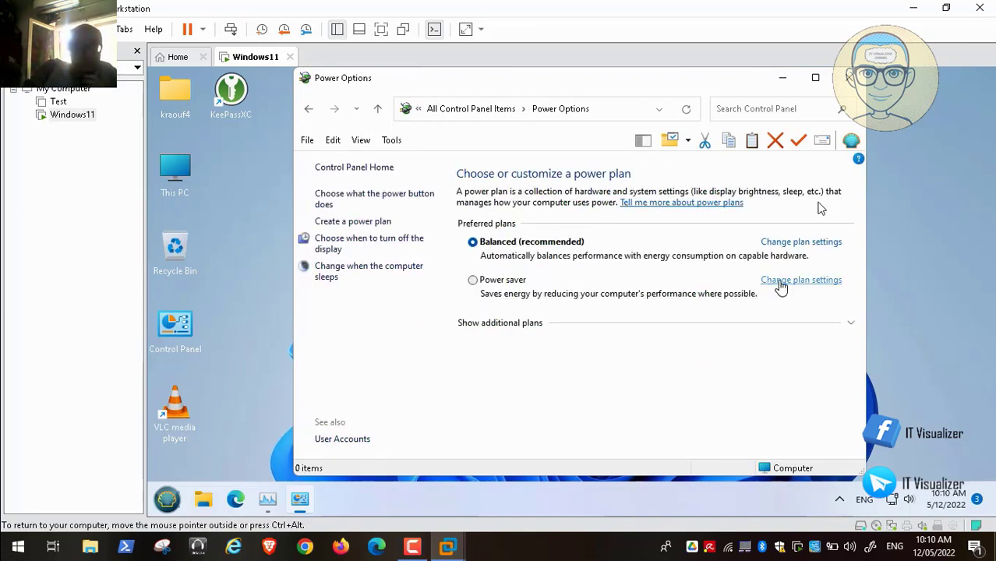
View the sleep and display settings of the Power saver plan and leave them without saving.
{"action": "left_click", "coordinate": [779, 282]}
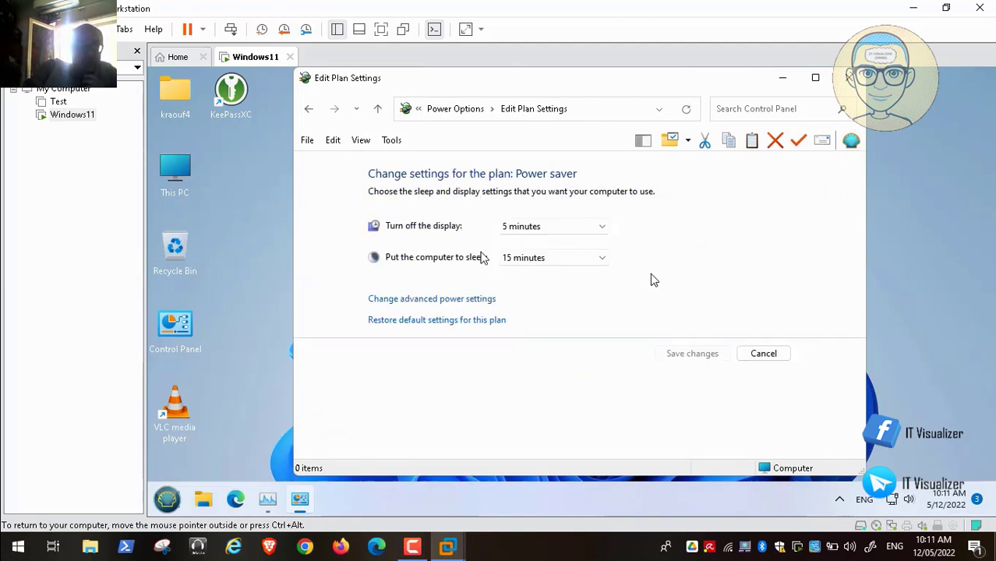
{"action": "left_click", "coordinate": [760, 350]}
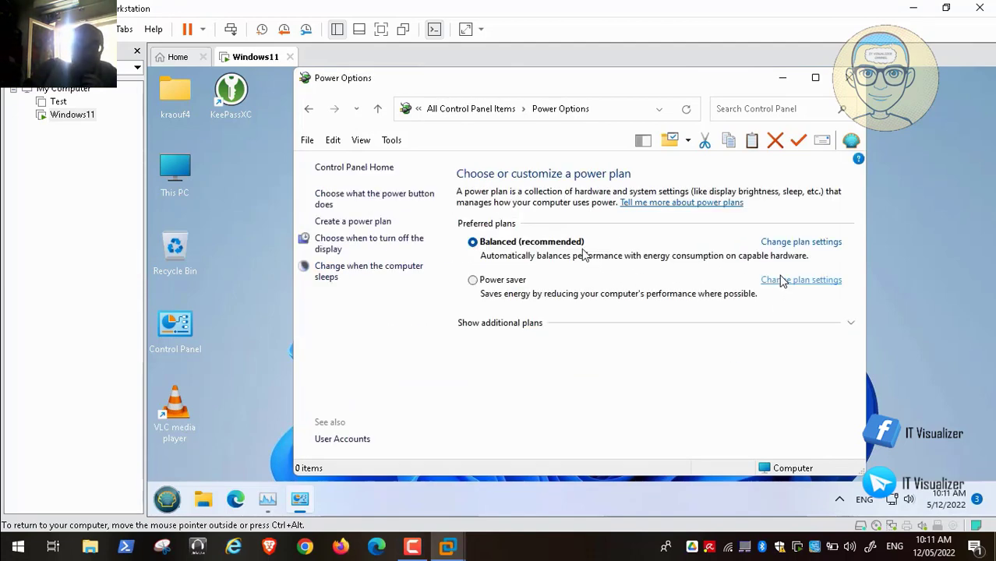
{"action": "mouse_move", "coordinate": [58, 530]}
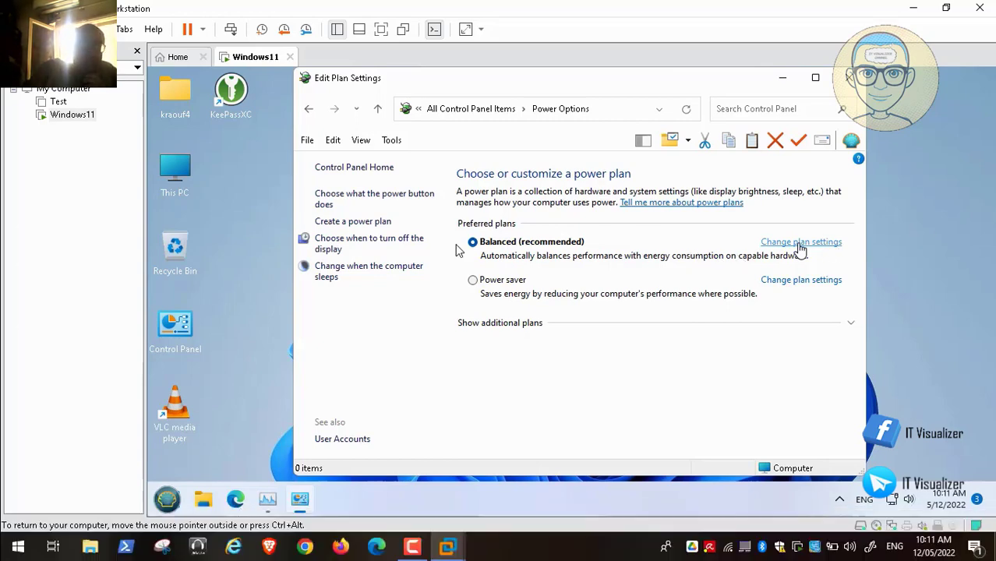
In the Balanced plan's settings, set Put the computer to sleep to Never.
{"action": "left_click", "coordinate": [800, 243]}
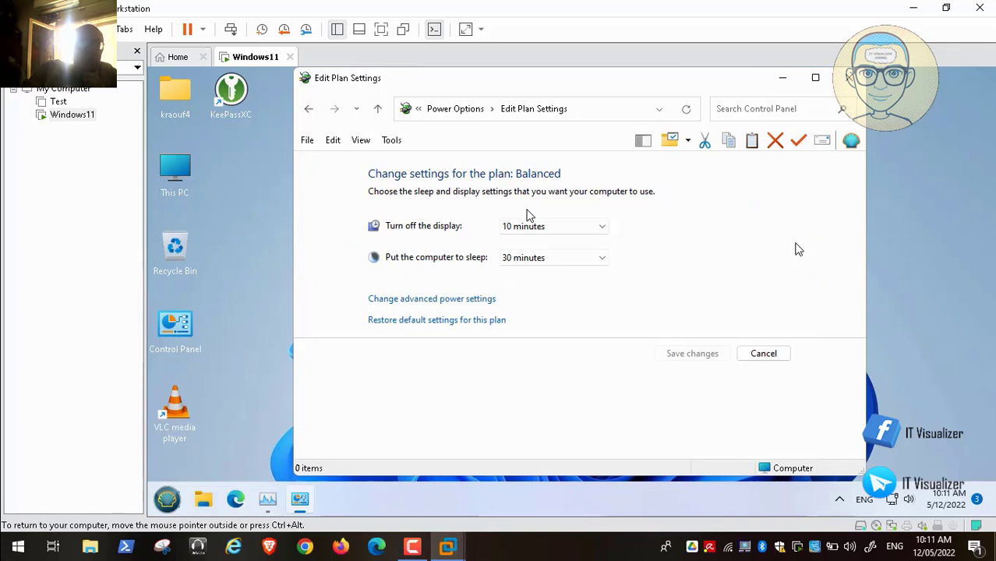
{"action": "left_click", "coordinate": [586, 228]}
{"action": "left_click", "coordinate": [456, 250]}
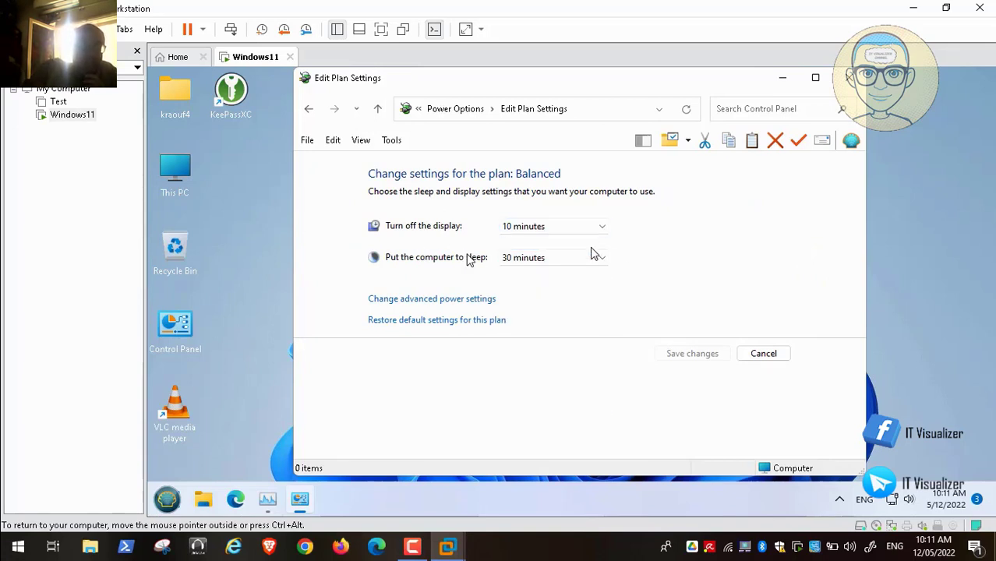
{"action": "left_click", "coordinate": [594, 257]}
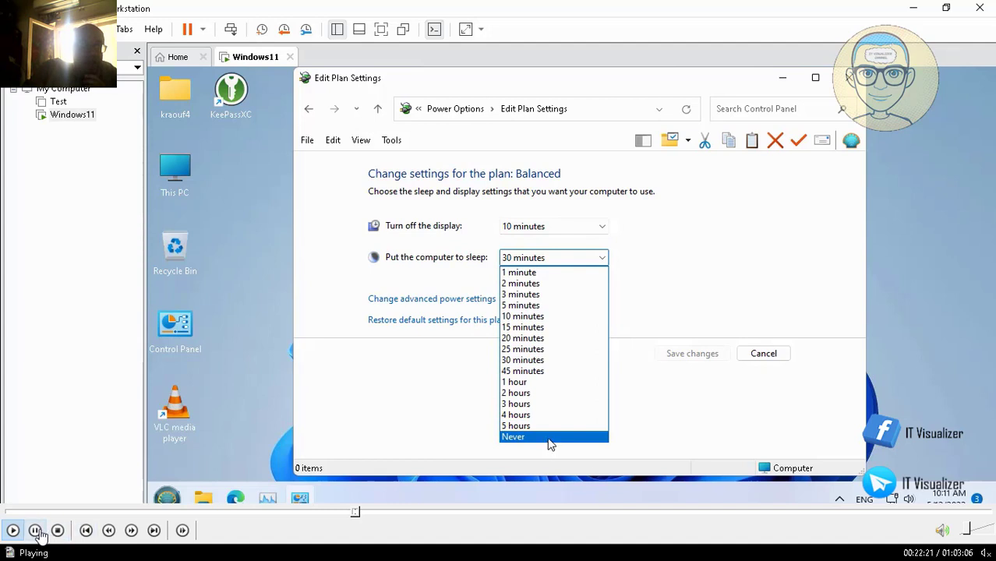
{"action": "left_click", "coordinate": [550, 438]}
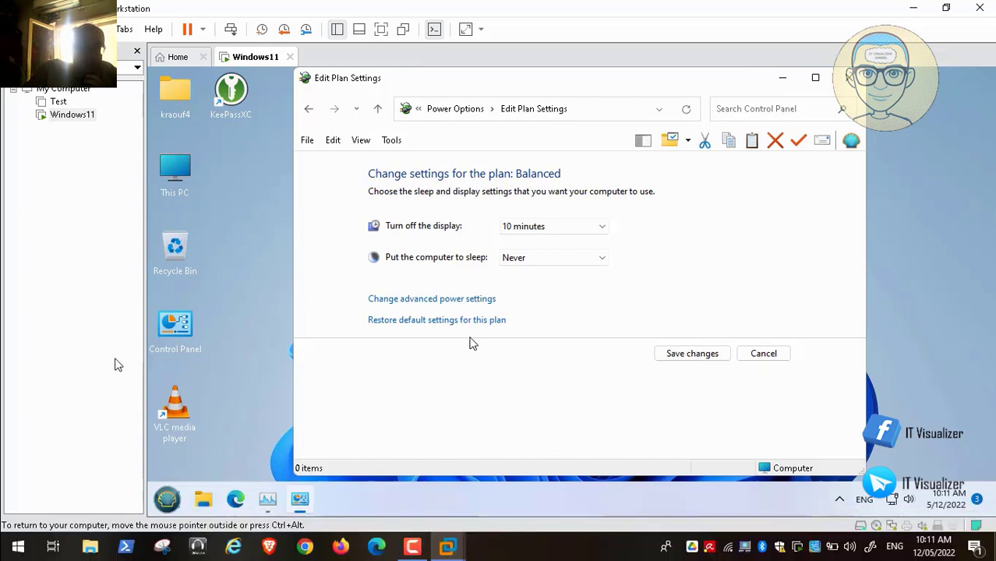
In the Balanced plan's advanced power settings, set Turn off hard disk after to Never.
{"action": "left_click", "coordinate": [442, 300]}
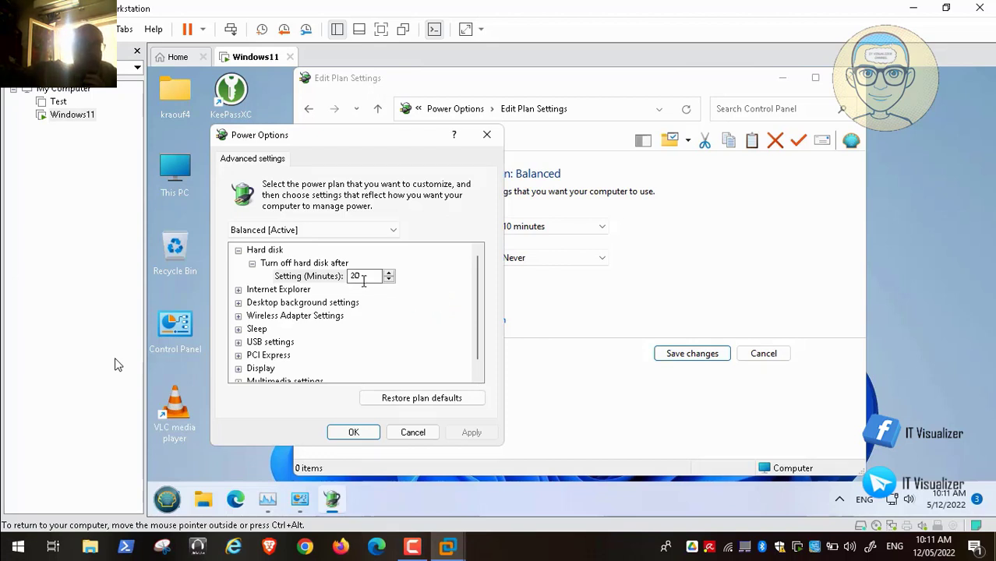
{"action": "double_click", "coordinate": [361, 276]}
{"action": "type", "text": "20"}
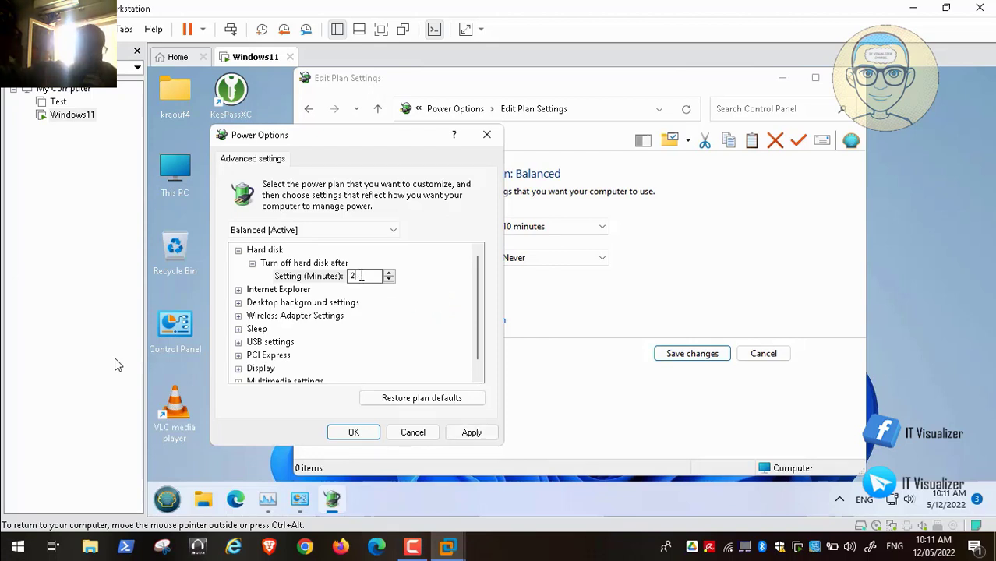
{"action": "key", "text": "BackSpace"}
{"action": "key", "text": "BackSpace"}
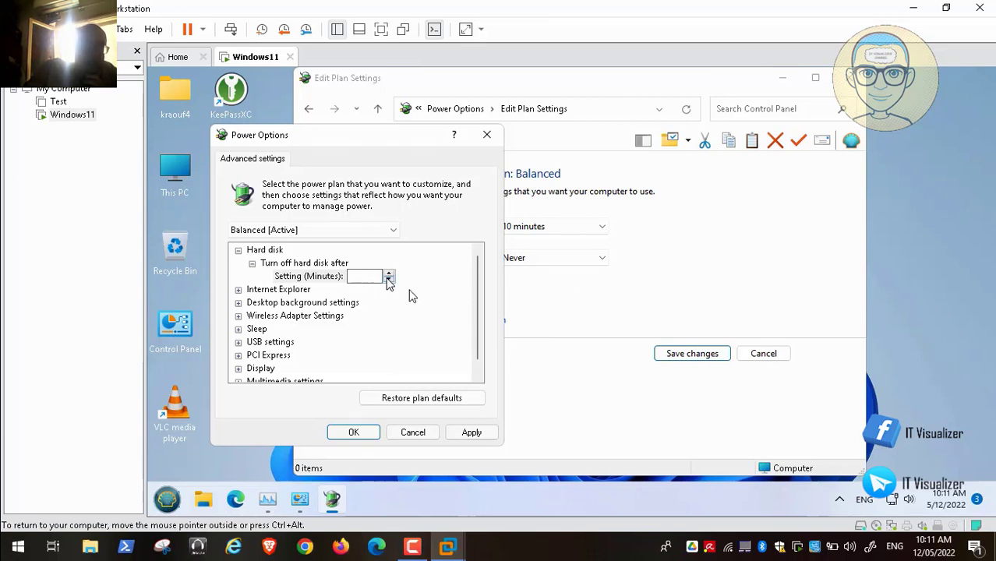
{"action": "type", "text": "0"}
{"action": "left_click", "coordinate": [390, 280]}
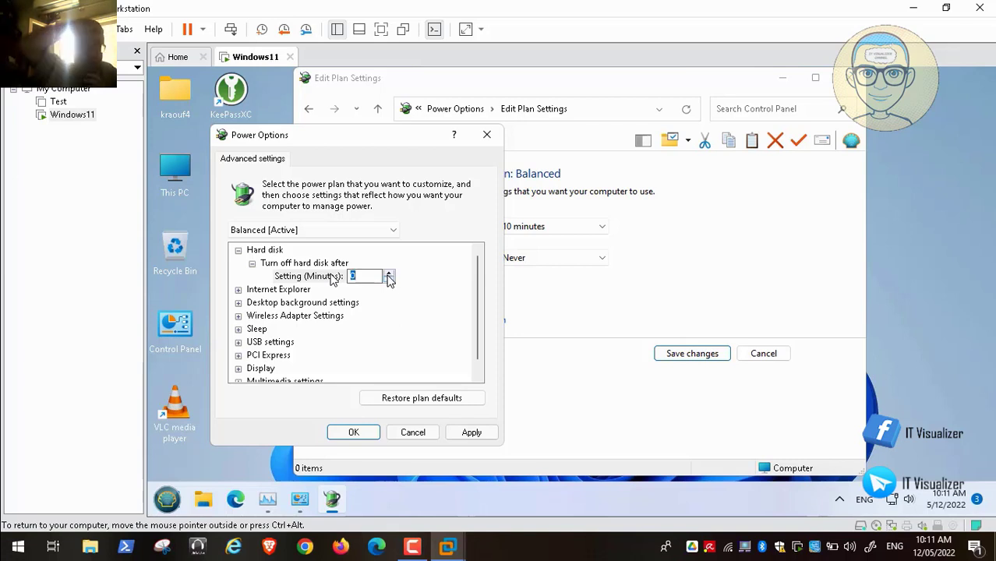
{"action": "left_click", "coordinate": [390, 283]}
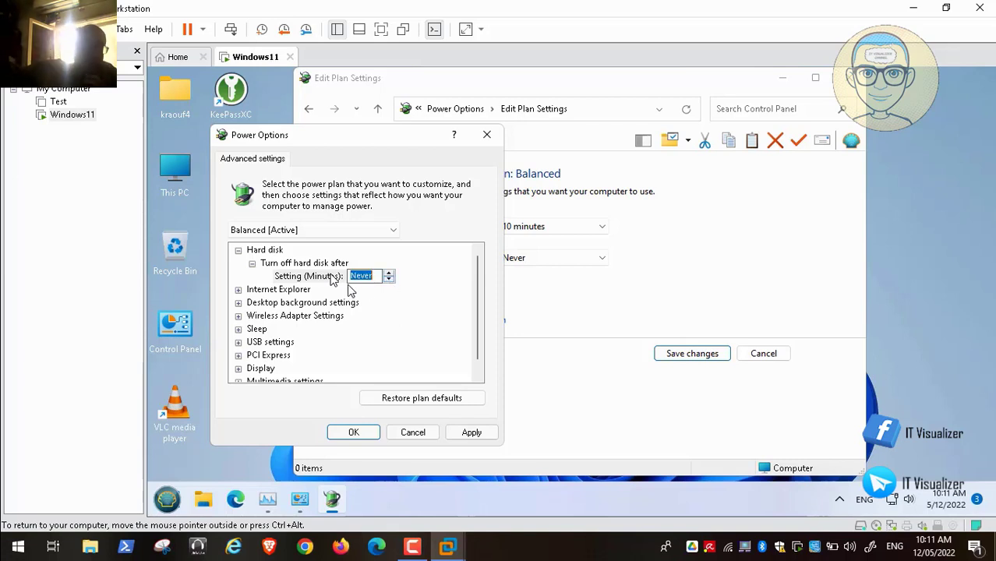
Set Sleep after to Never in the Balanced plan's advanced Sleep settings.
{"action": "left_click", "coordinate": [238, 328]}
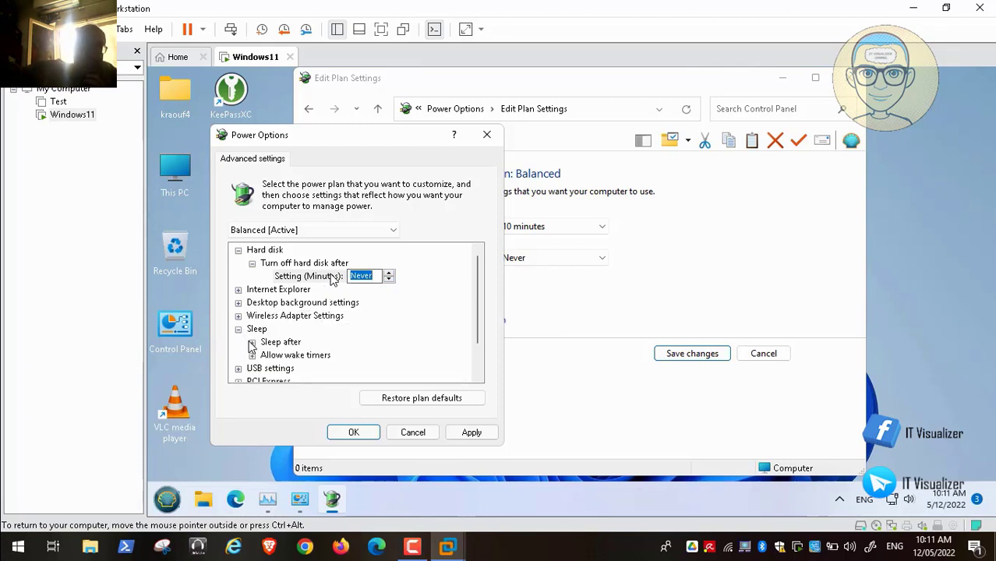
{"action": "left_click", "coordinate": [252, 342]}
{"action": "left_click", "coordinate": [333, 357]}
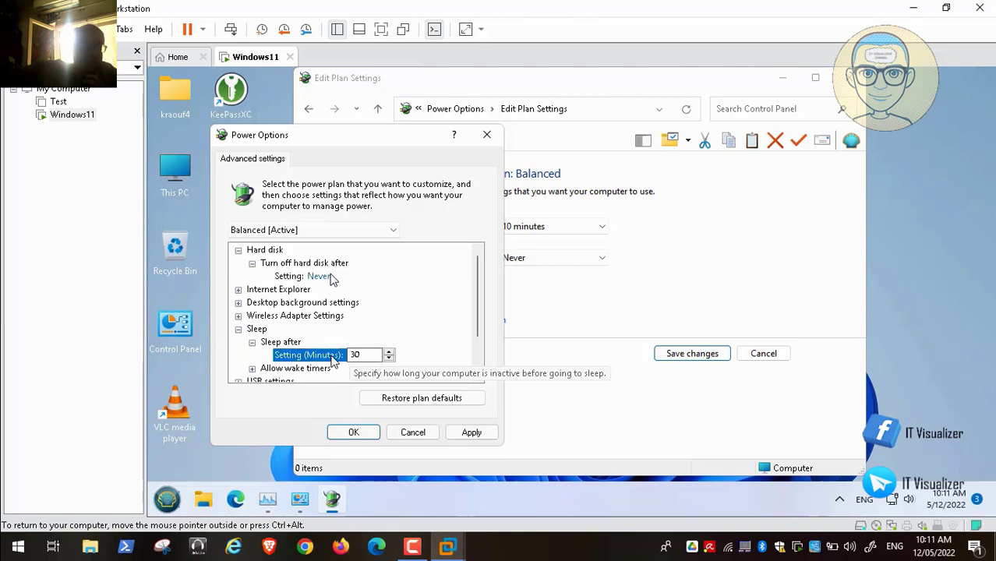
{"action": "type", "text": "0"}
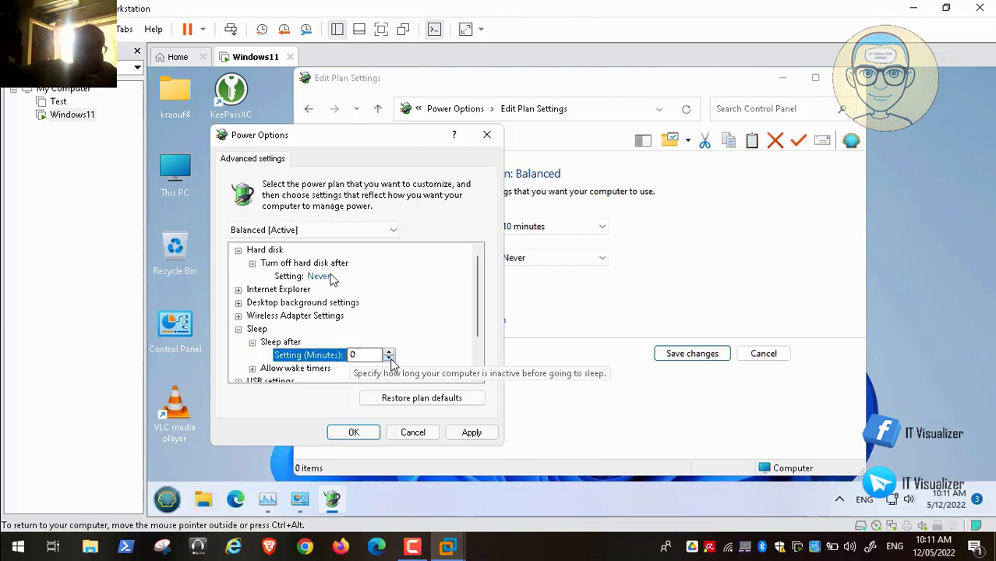
{"action": "left_click", "coordinate": [388, 351]}
{"action": "left_click", "coordinate": [388, 358]}
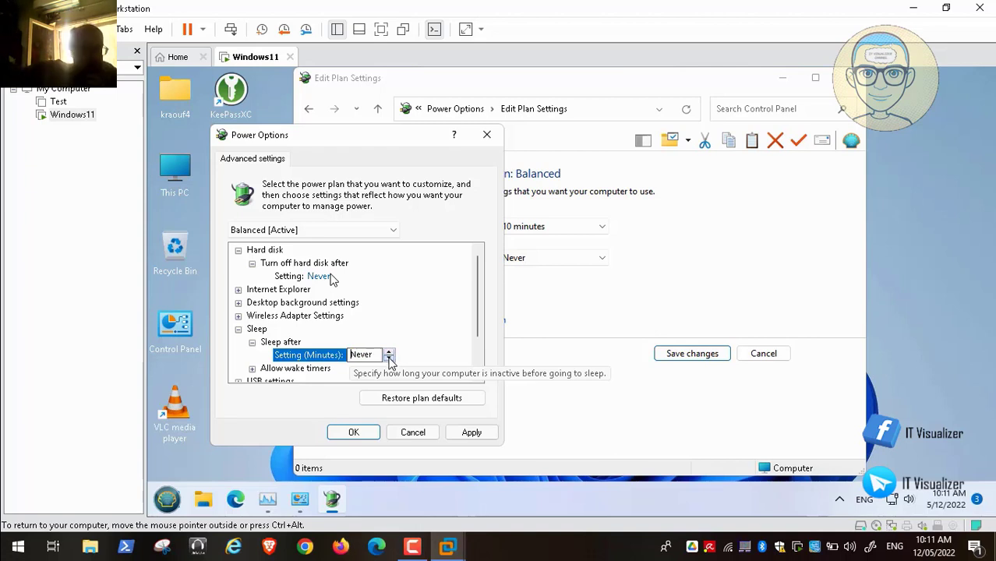
Look through the remaining advanced power settings, including Allow wake timers, PCI Express, Display and Multimedia settings.
{"action": "scroll", "coordinate": [477, 344], "scroll_direction": "down", "scroll_amount": 1}
{"action": "left_click_drag", "start_coordinate": [477, 343], "coordinate": [473, 354]}
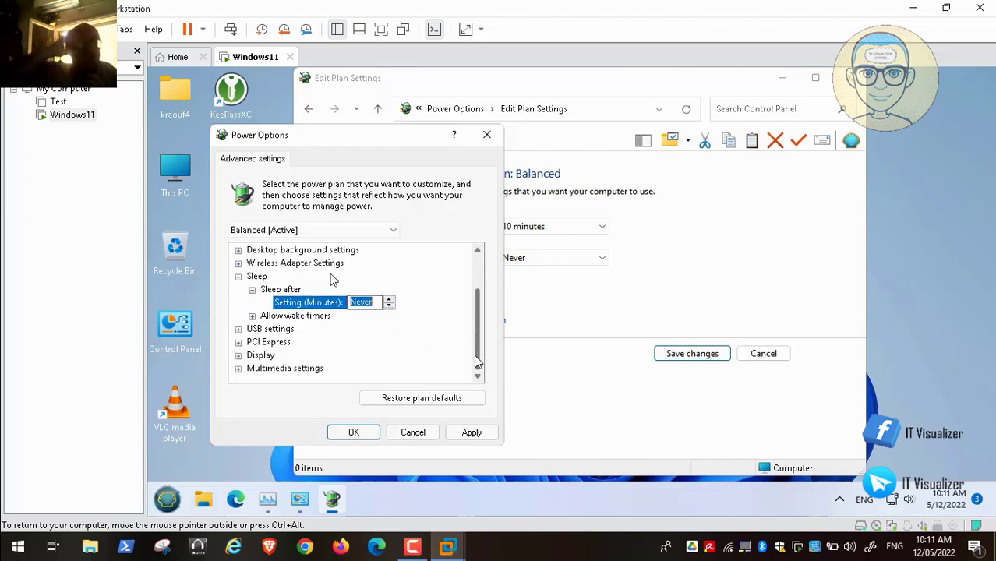
{"action": "left_click", "coordinate": [252, 316]}
{"action": "left_click", "coordinate": [251, 315]}
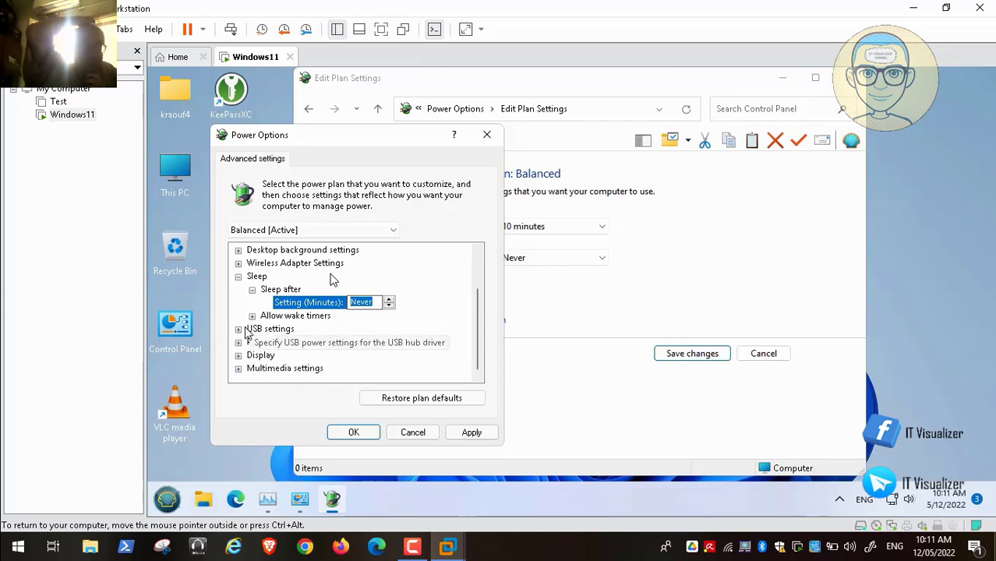
{"action": "left_click", "coordinate": [238, 342]}
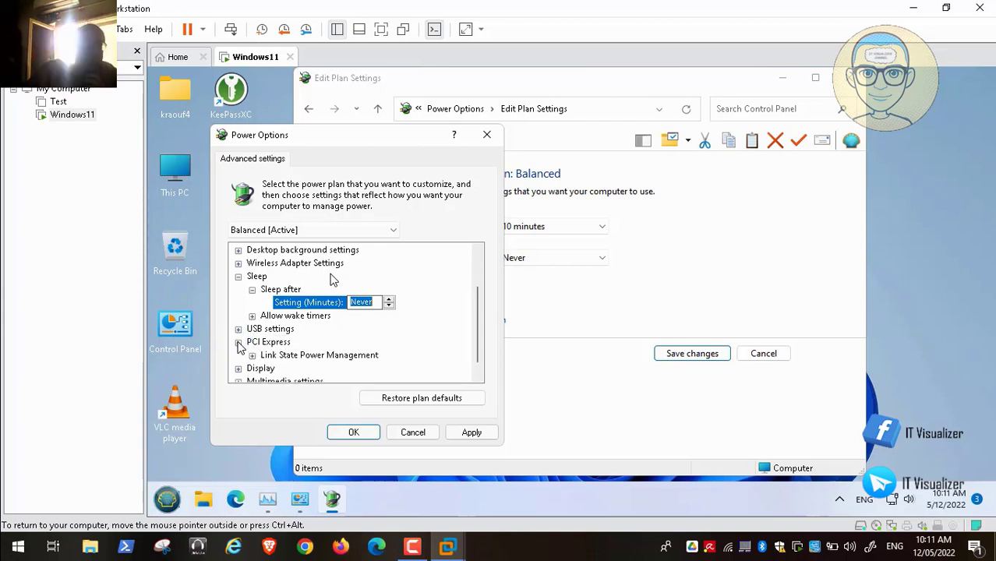
{"action": "left_click", "coordinate": [238, 342]}
{"action": "left_click", "coordinate": [238, 355]}
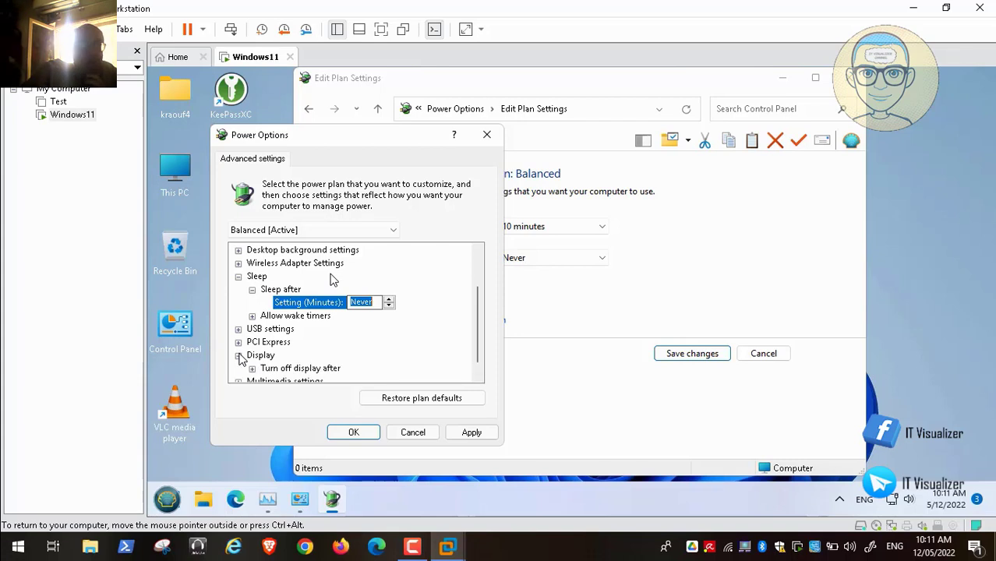
{"action": "left_click", "coordinate": [238, 356]}
{"action": "left_click", "coordinate": [239, 369]}
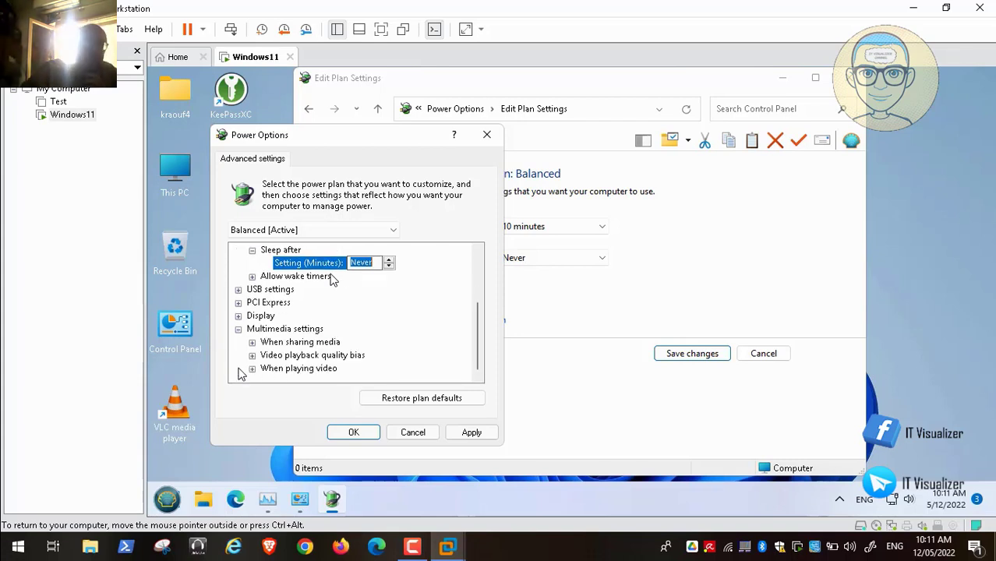
Check the Internet Explorer, Desktop background, Wireless Adapter and Sleep groups in the Balanced plan's advanced power settings.
{"action": "left_click", "coordinate": [238, 329]}
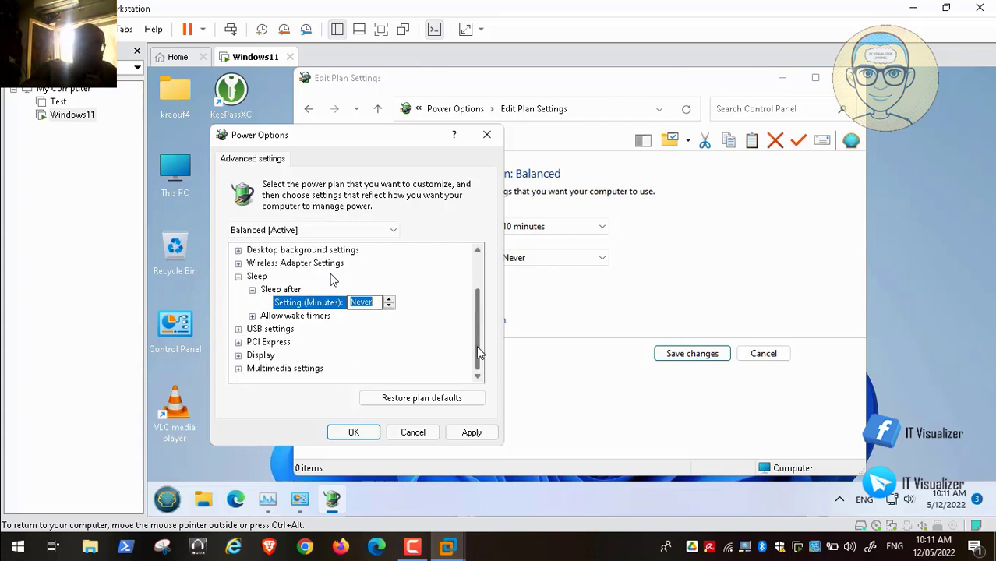
{"action": "left_click_drag", "start_coordinate": [476, 345], "coordinate": [483, 311]}
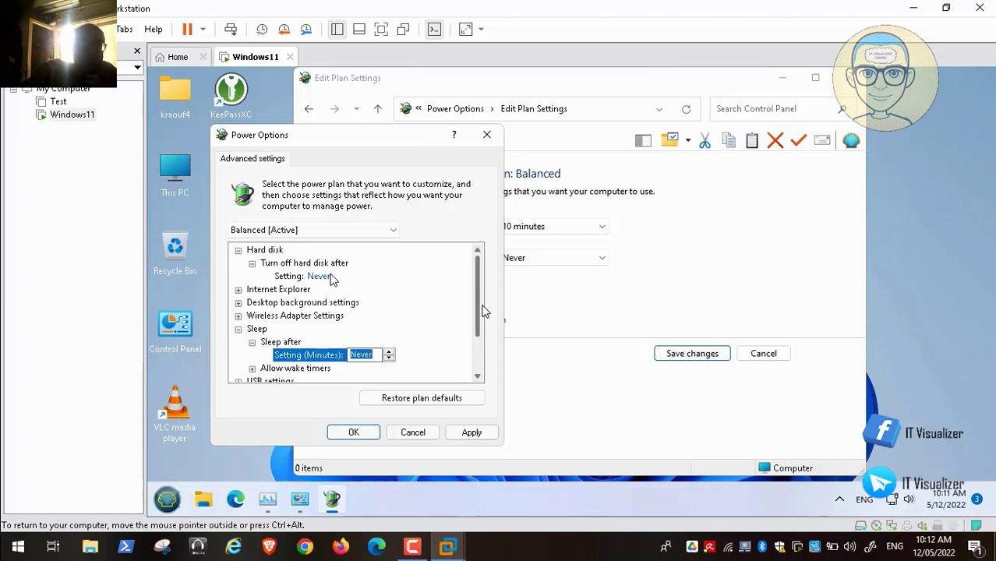
{"action": "left_click", "coordinate": [239, 289]}
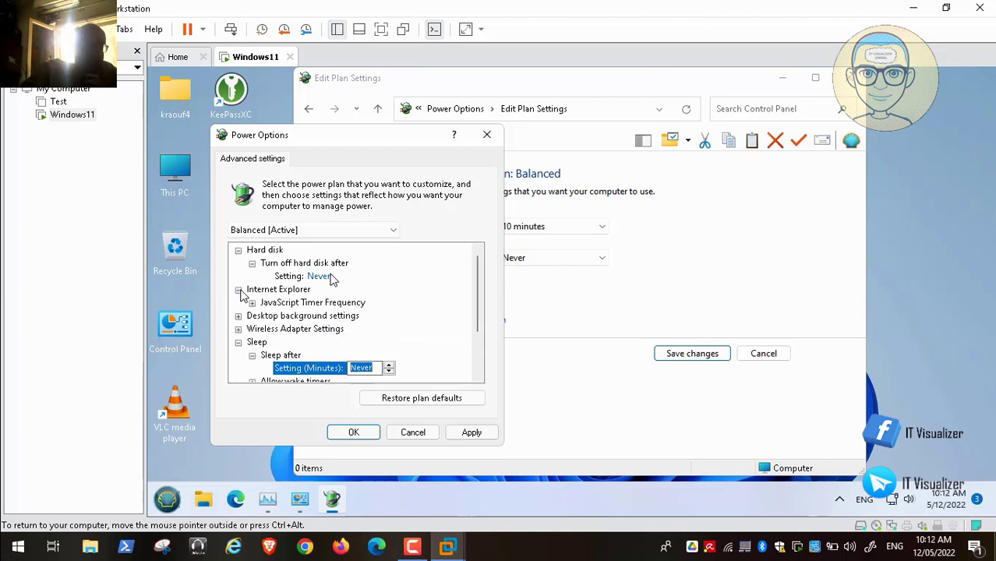
{"action": "left_click", "coordinate": [238, 290]}
{"action": "left_click", "coordinate": [238, 302]}
{"action": "left_click", "coordinate": [238, 302]}
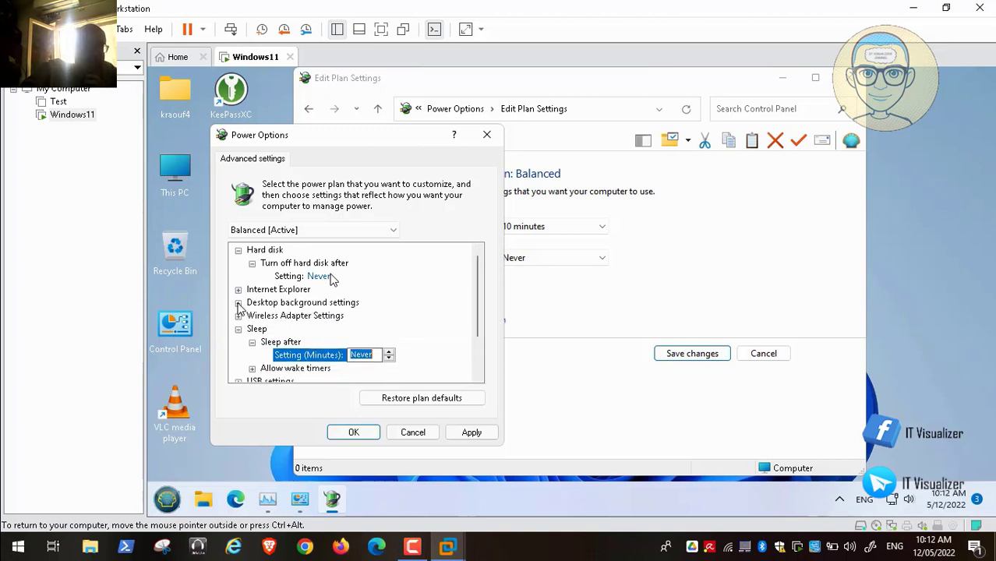
{"action": "left_click", "coordinate": [238, 315]}
{"action": "left_click", "coordinate": [238, 315]}
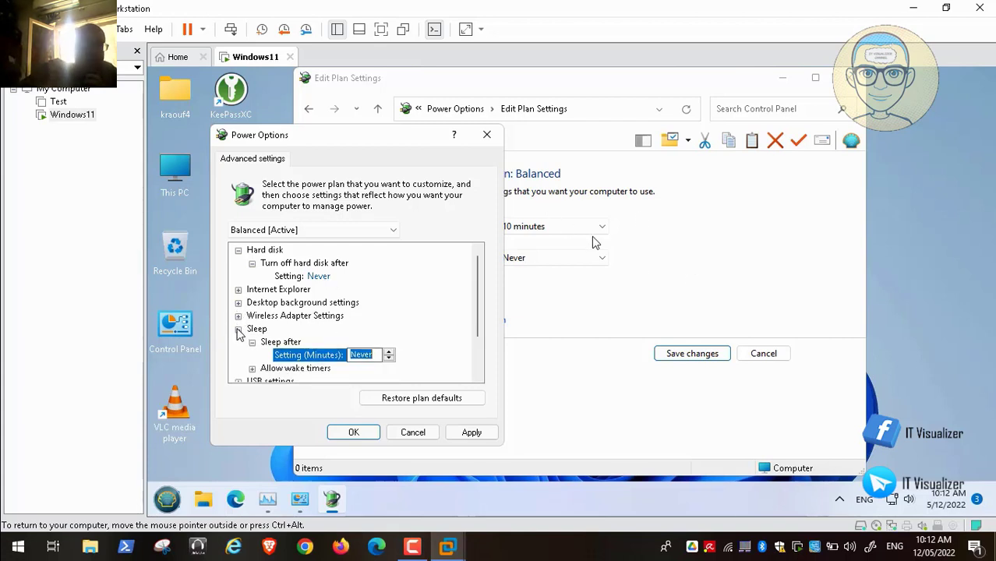
{"action": "left_click", "coordinate": [238, 329]}
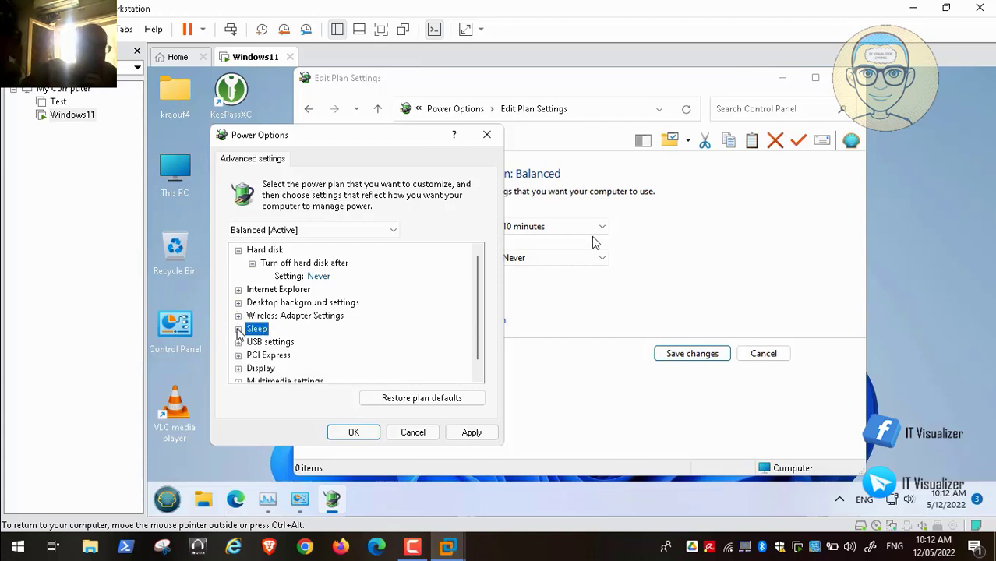
Apply the changed advanced power settings of the Balanced plan and close their dialog.
{"action": "left_click", "coordinate": [469, 432]}
{"action": "left_click", "coordinate": [353, 433]}
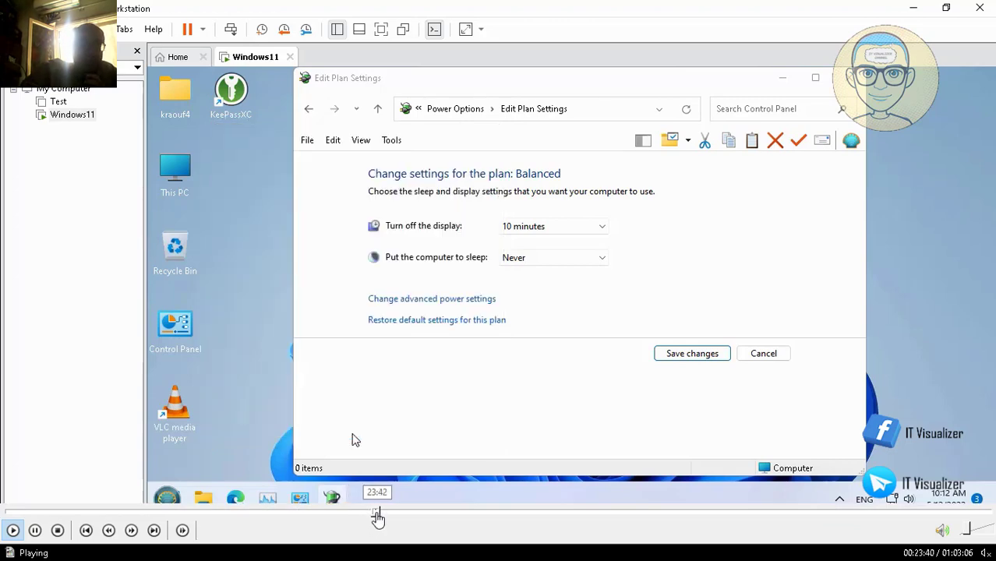
{"action": "left_click", "coordinate": [377, 516]}
{"action": "left_click", "coordinate": [386, 516]}
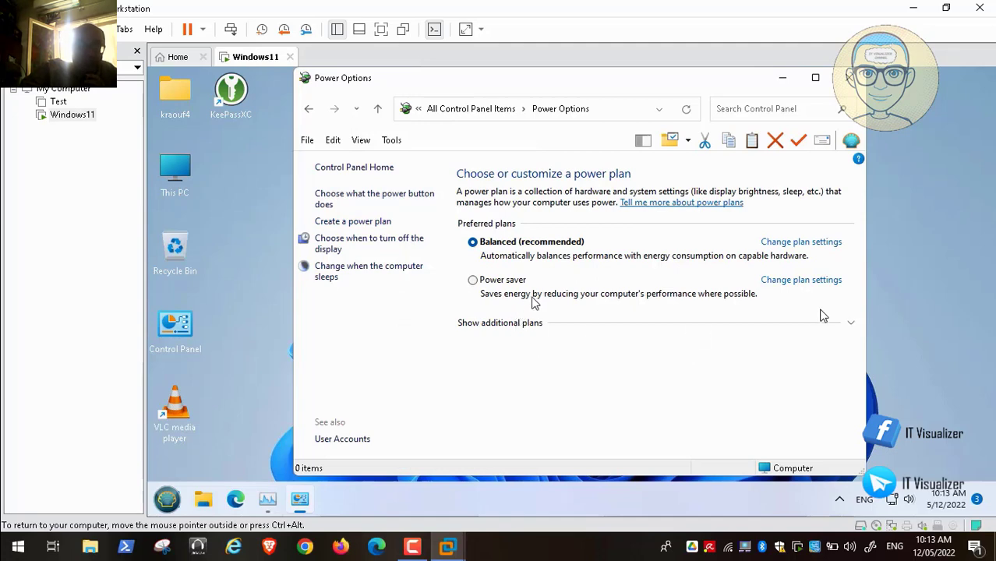
Activate the High performance power plan and open its plan settings.
{"action": "mouse_move", "coordinate": [35, 538]}
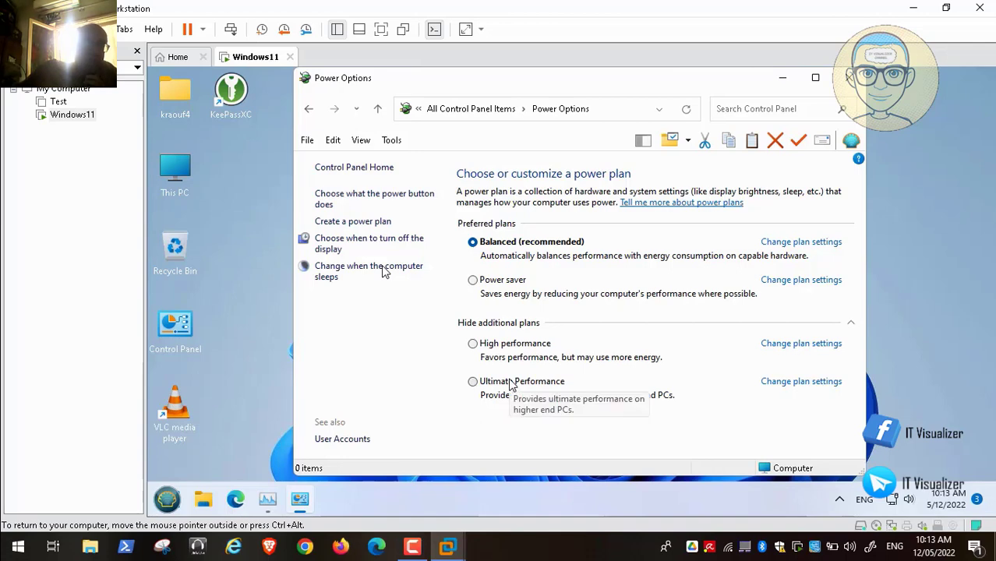
{"action": "left_click", "coordinate": [472, 343]}
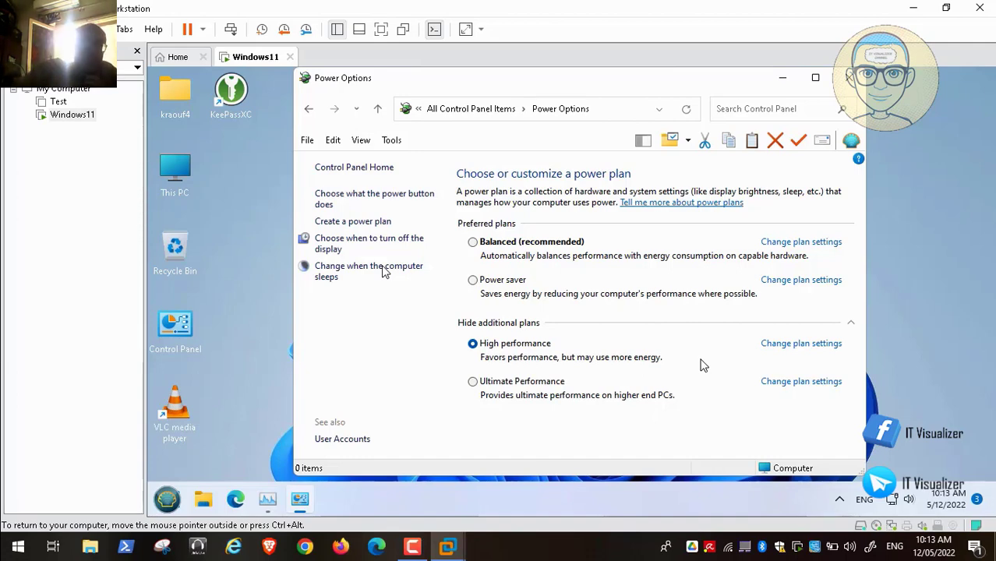
{"action": "left_click", "coordinate": [817, 343]}
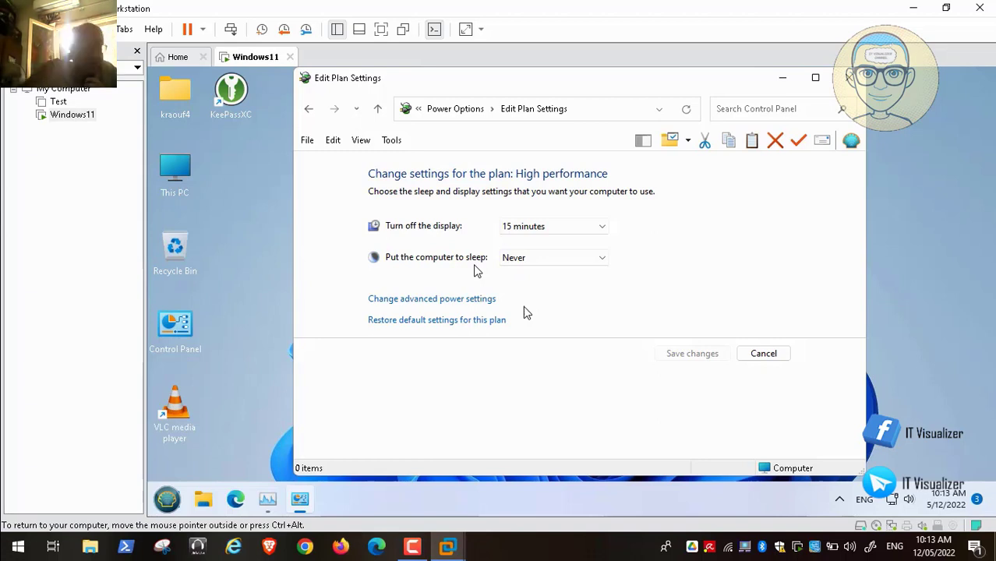
Examine the High performance plan's advanced power settings, including the Hard disk, Internet Explorer and Sleep groups, and cancel back to the plan list.
{"action": "left_click", "coordinate": [13, 531]}
{"action": "left_click", "coordinate": [12, 531]}
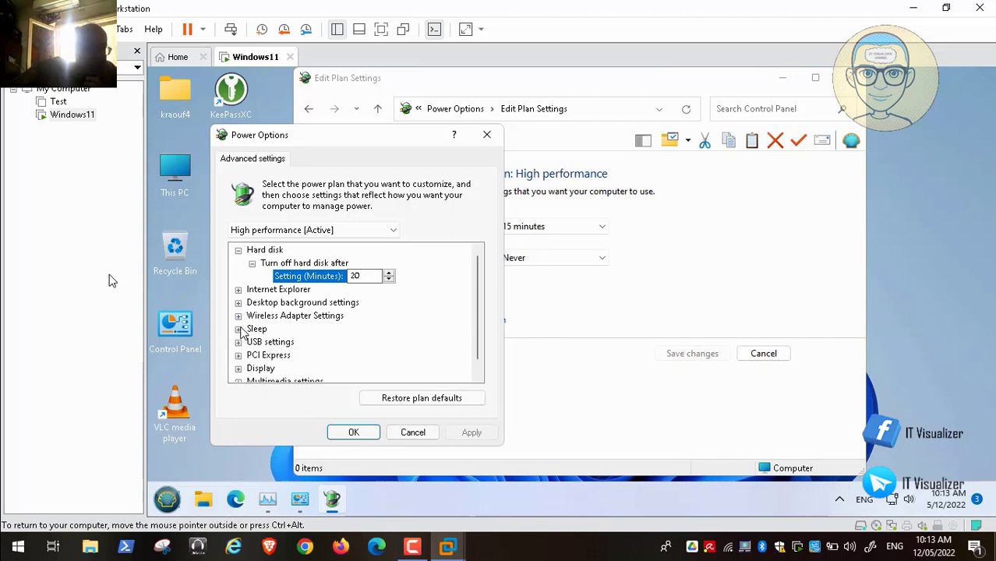
{"action": "left_click", "coordinate": [413, 434]}
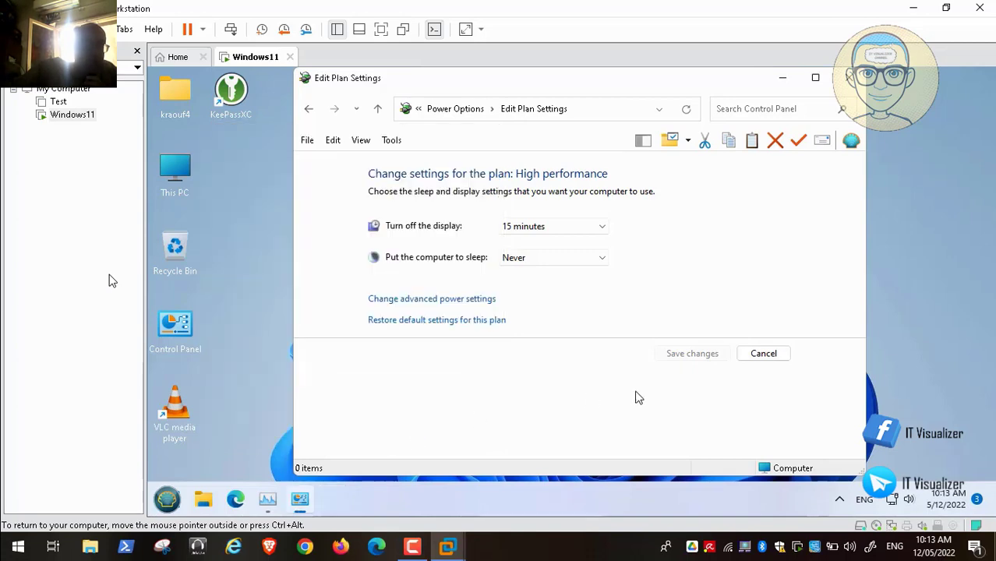
{"action": "left_click", "coordinate": [474, 306]}
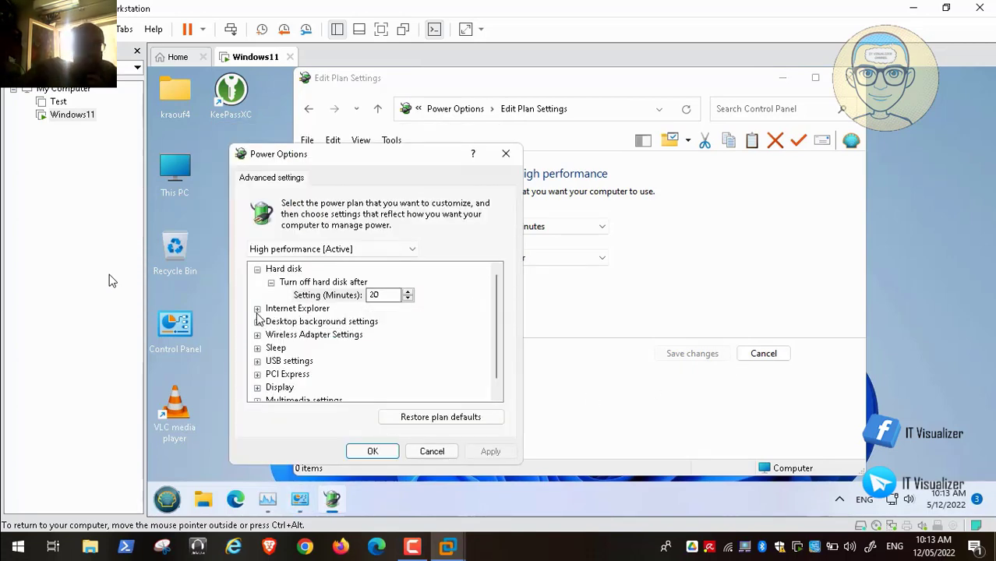
{"action": "left_click", "coordinate": [257, 309]}
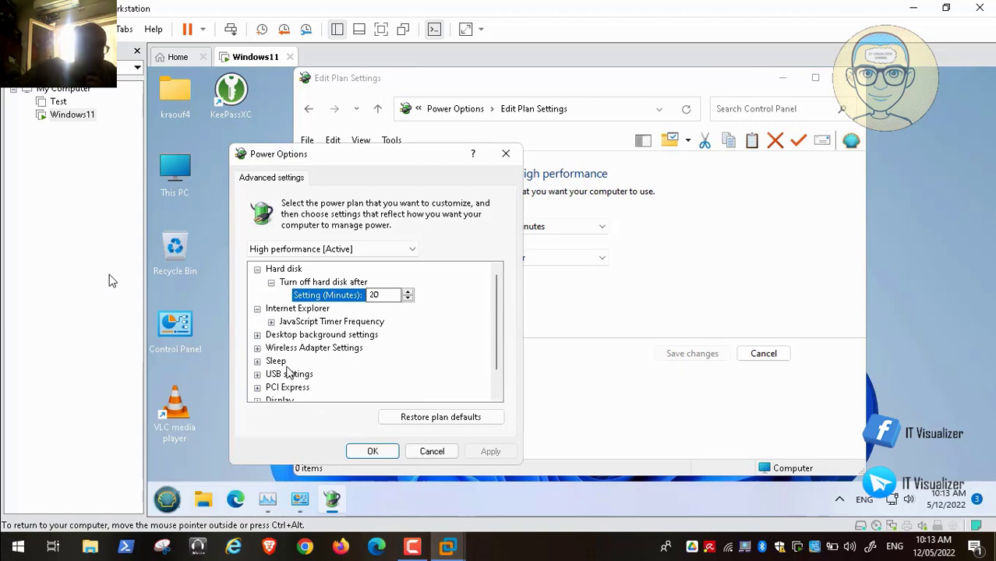
{"action": "left_click", "coordinate": [257, 361]}
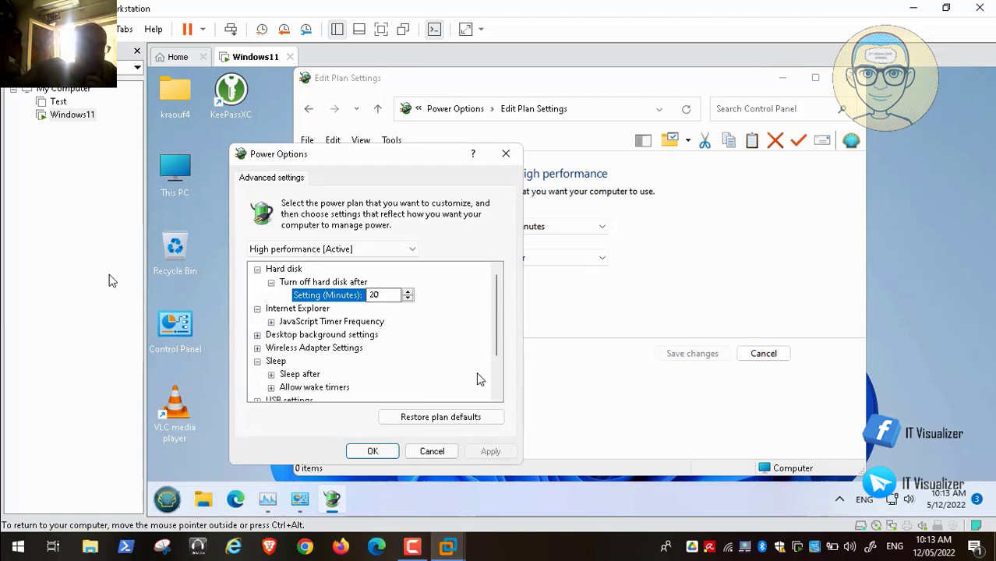
{"action": "left_click", "coordinate": [438, 451]}
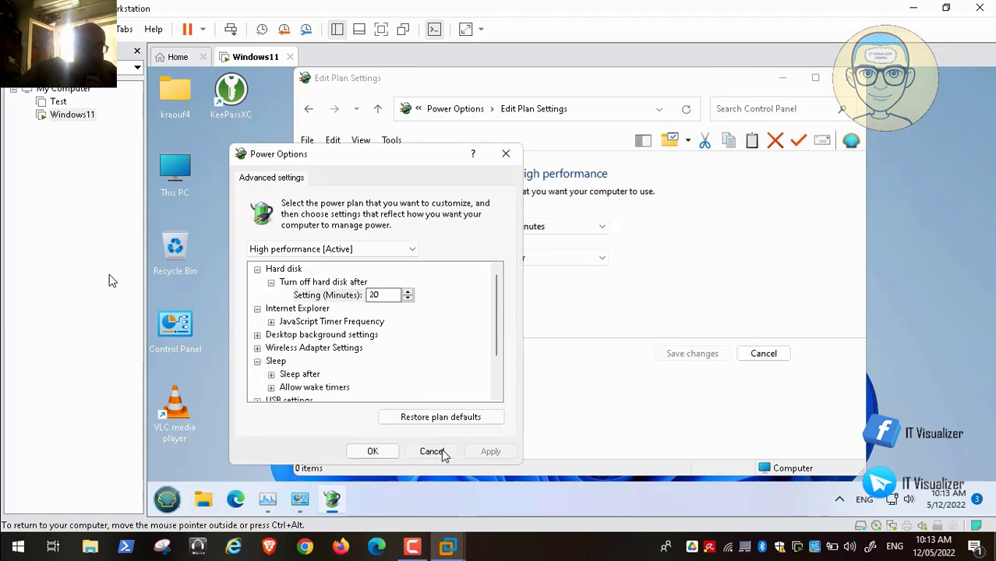
{"action": "left_click", "coordinate": [765, 357]}
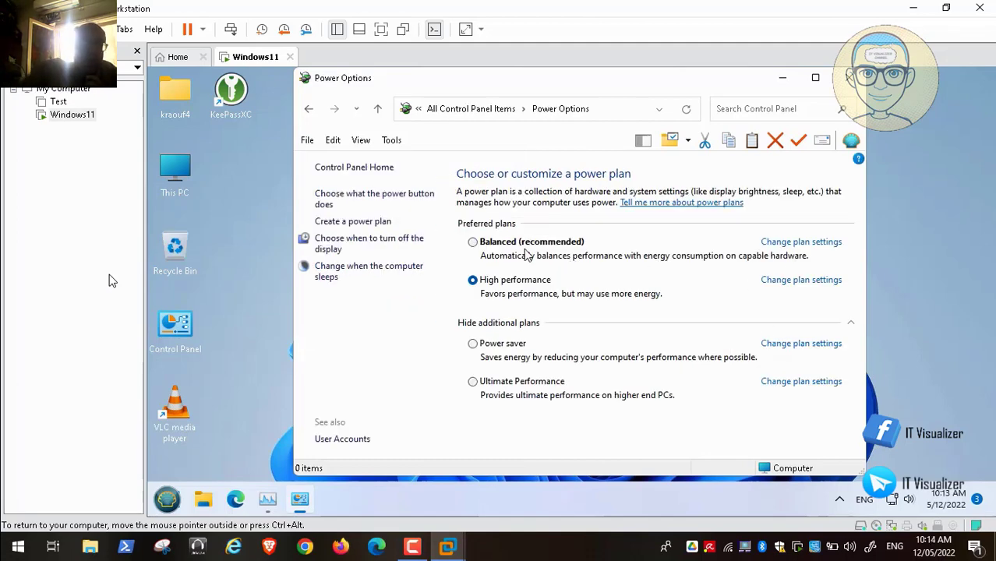
Make Balanced the active power plan again and open its plan settings.
{"action": "left_click", "coordinate": [500, 246]}
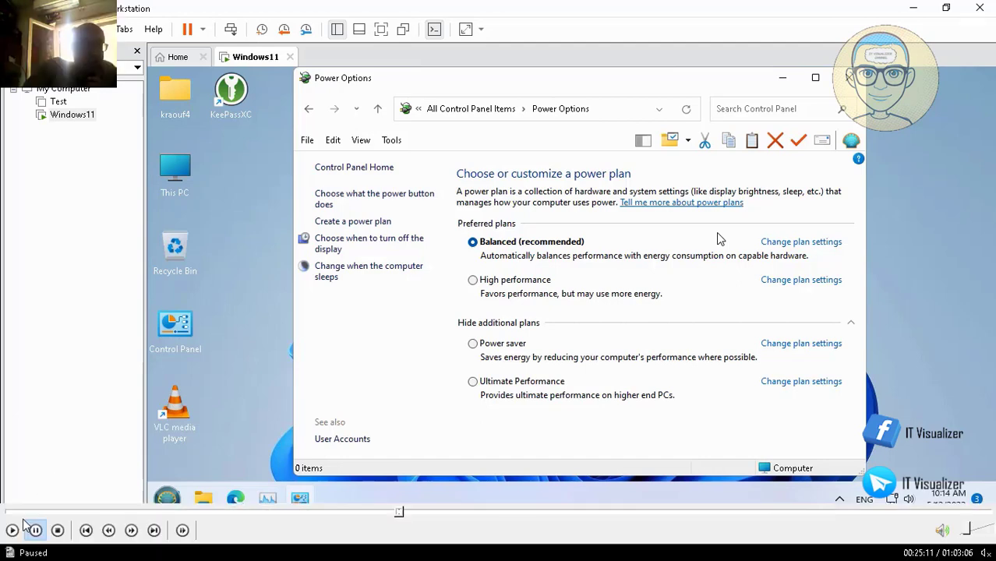
{"action": "left_click", "coordinate": [803, 242]}
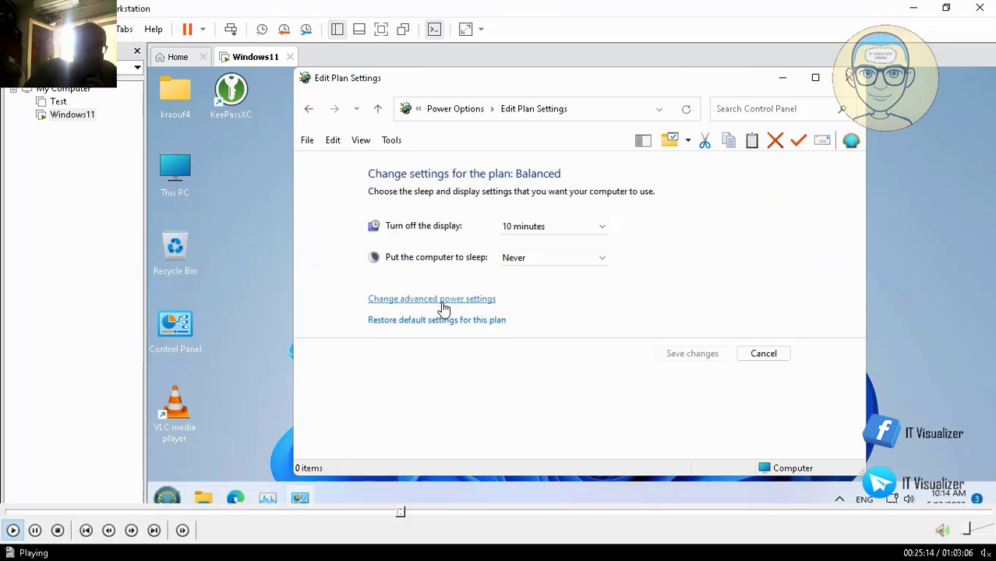
{"action": "left_click", "coordinate": [404, 514]}
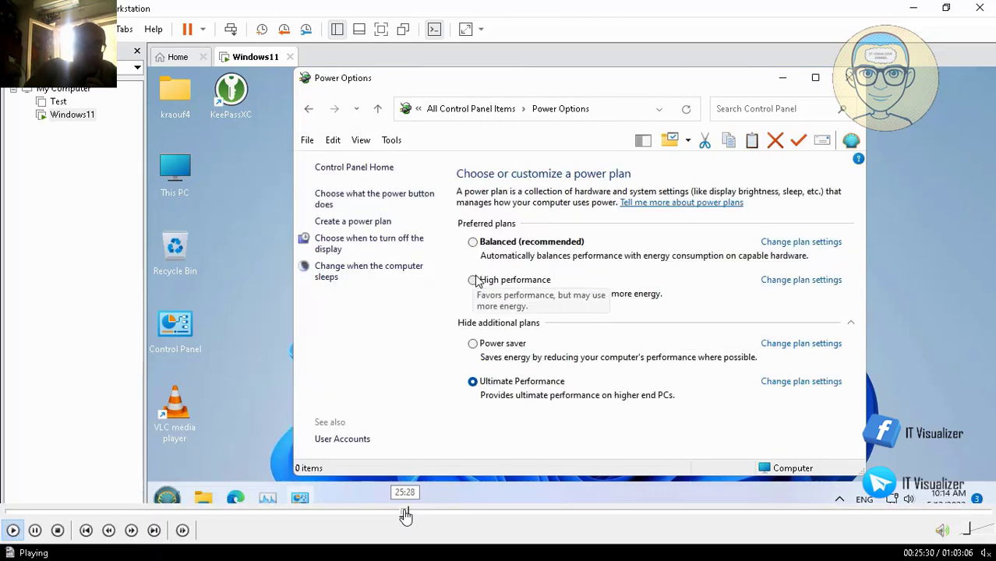
View the available regional formats in the Region settings and close the list.
{"action": "left_click", "coordinate": [410, 514]}
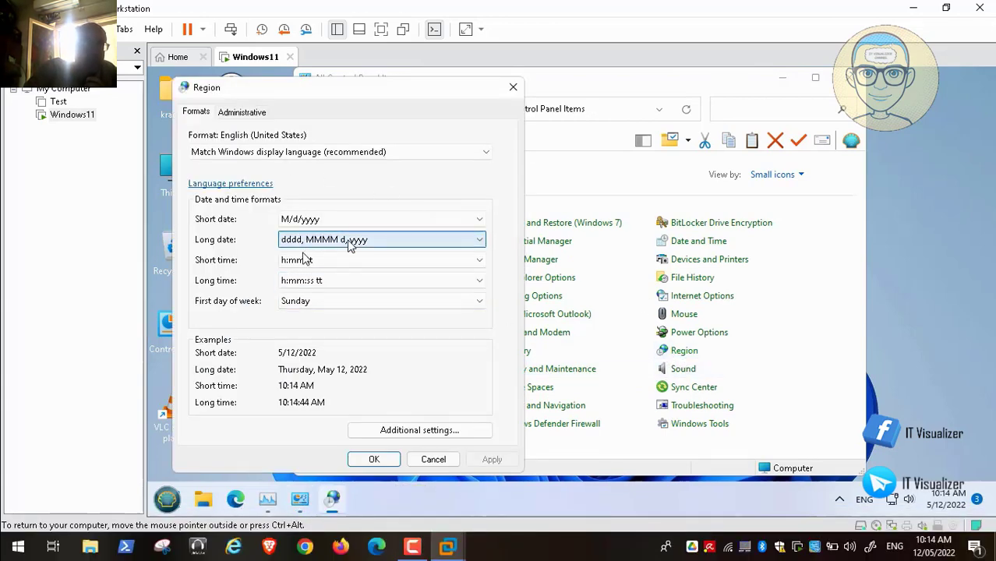
{"action": "mouse_move", "coordinate": [66, 538]}
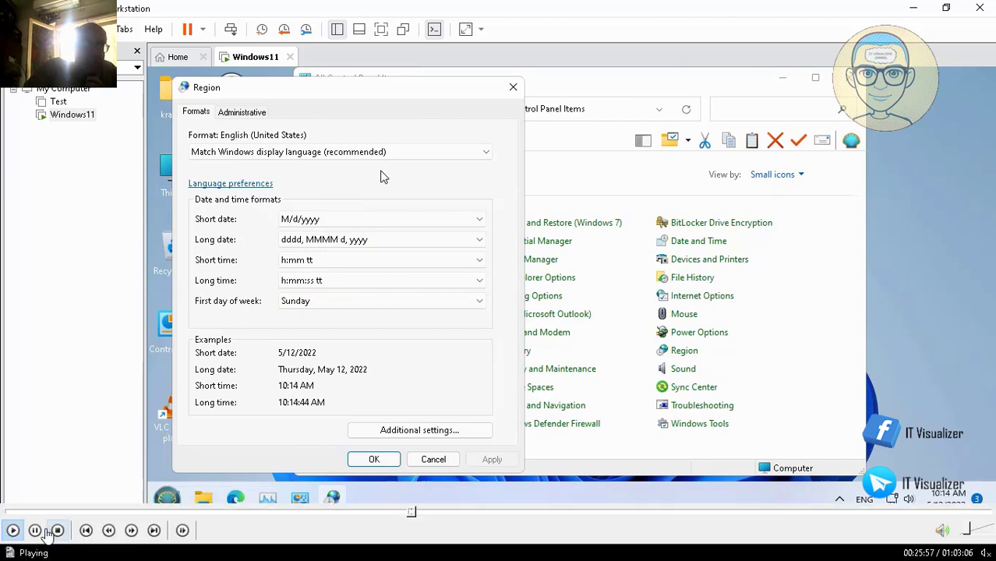
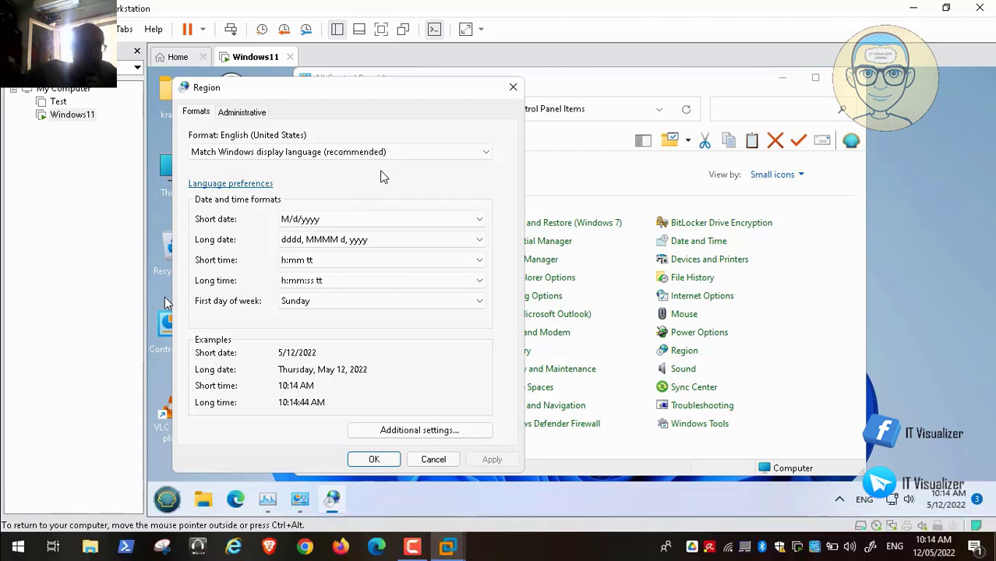
{"action": "left_click", "coordinate": [441, 153]}
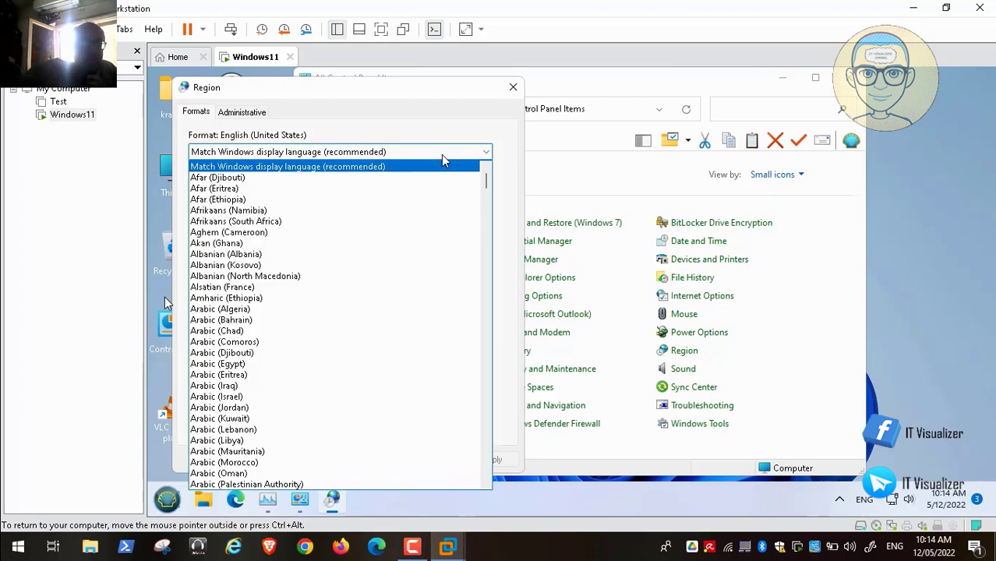
{"action": "left_click", "coordinate": [441, 155]}
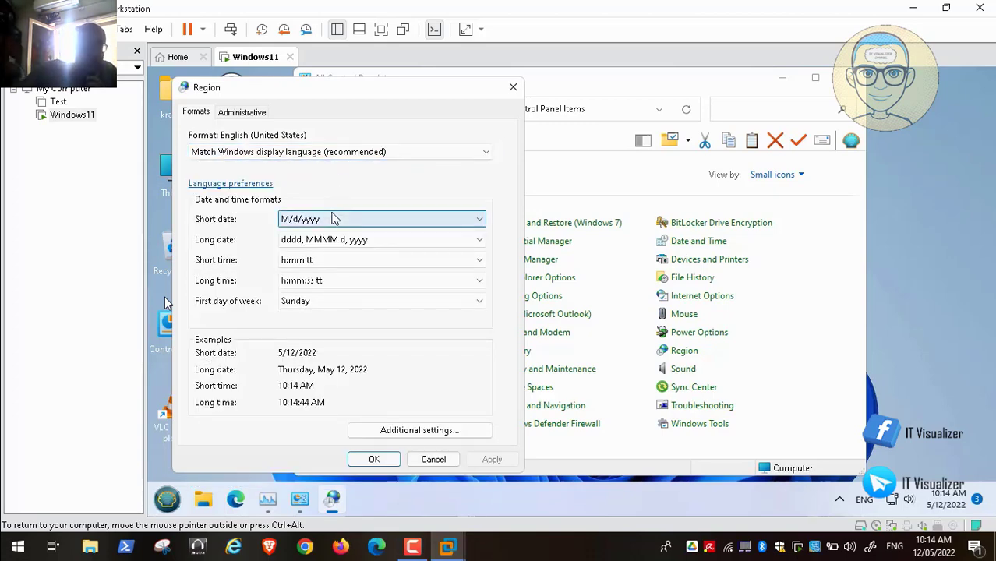
In the Region's additional number format settings, set the measurement system to Metric.
{"action": "left_click", "coordinate": [385, 434]}
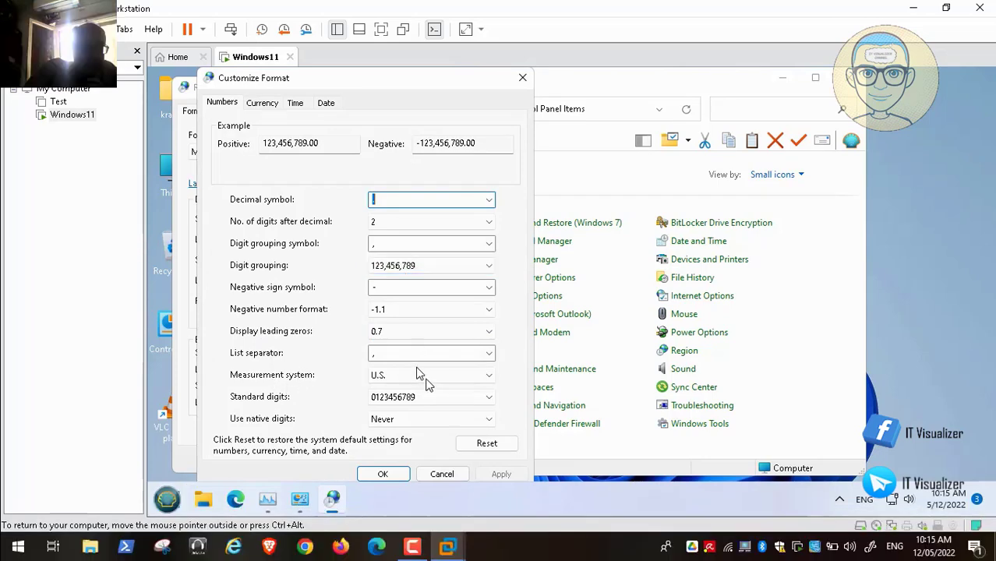
{"action": "left_click", "coordinate": [469, 379]}
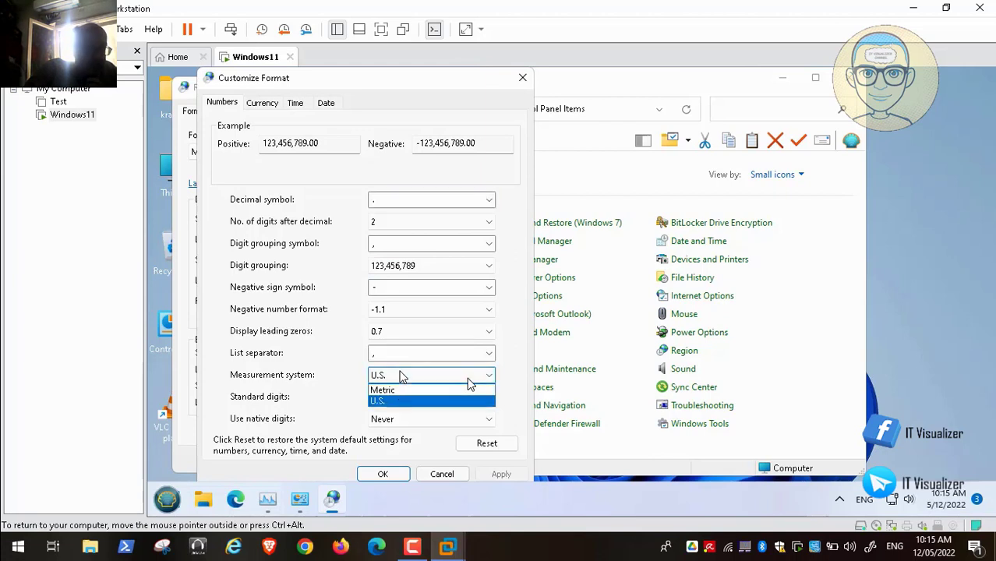
{"action": "left_click", "coordinate": [444, 390]}
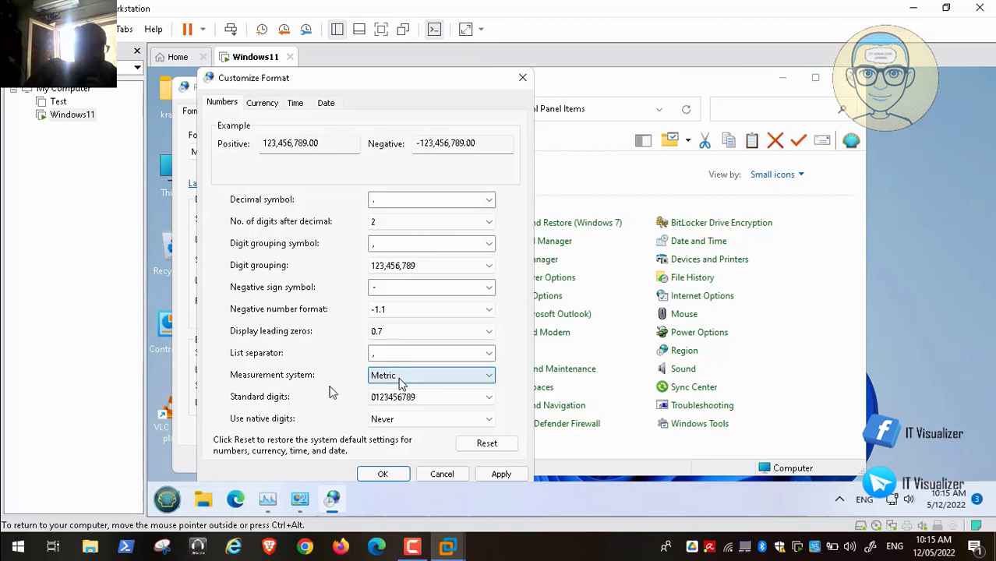
{"action": "left_click", "coordinate": [12, 531]}
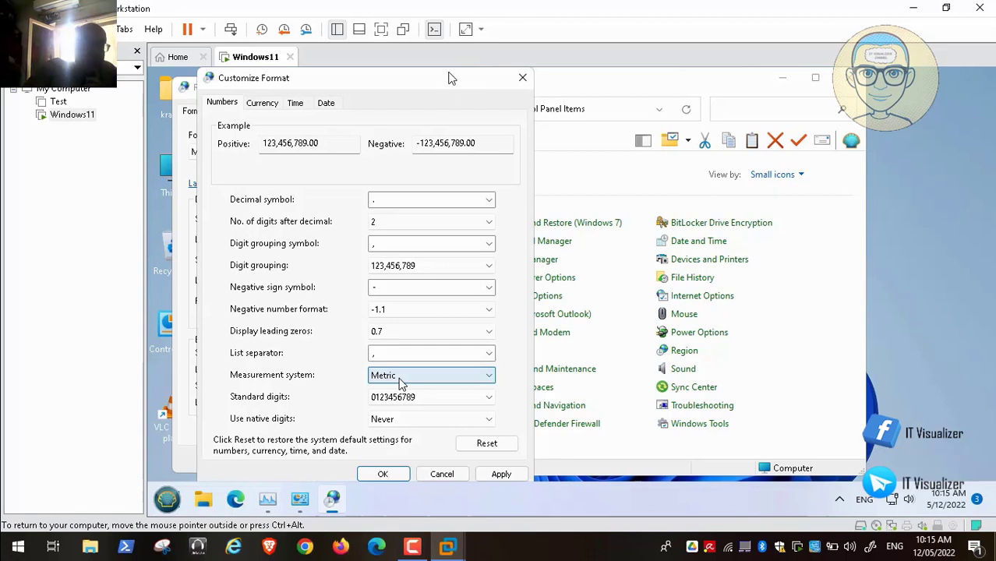
{"action": "mouse_move", "coordinate": [192, 416]}
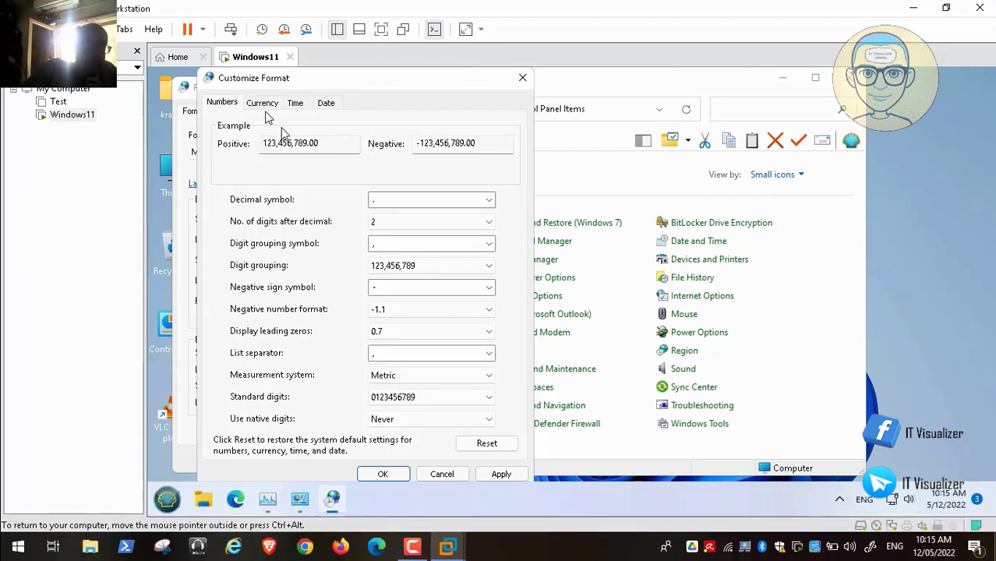
Set the currency symbol to LE in the customized currency format.
{"action": "left_click", "coordinate": [263, 104]}
{"action": "key", "text": "BackSpace"}
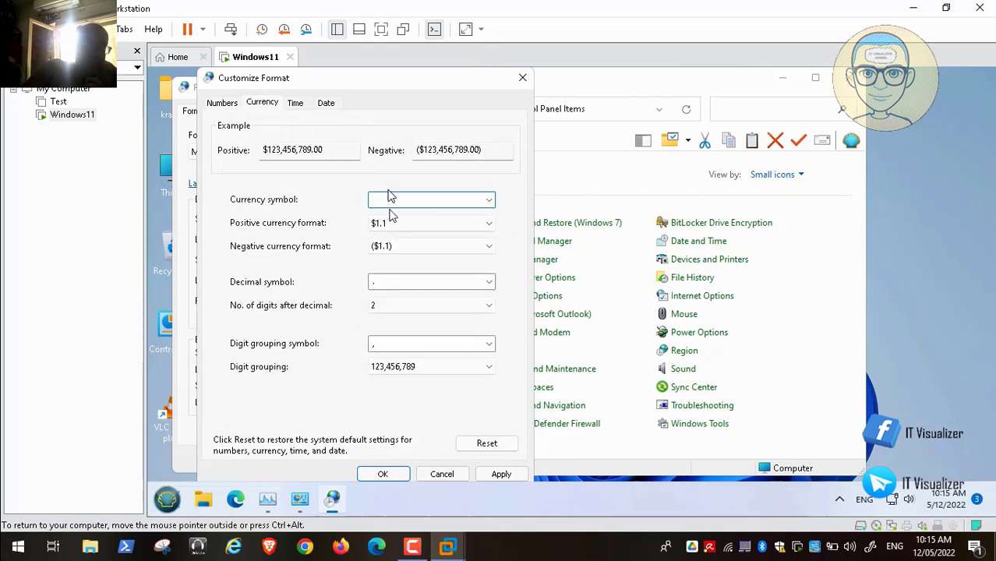
{"action": "type", "text": "L"}
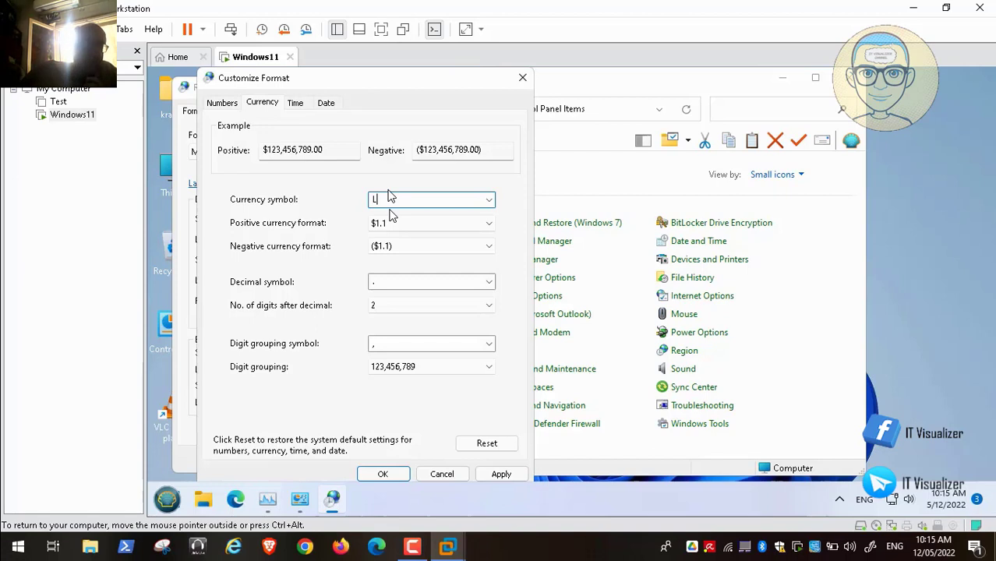
{"action": "type", "text": "E"}
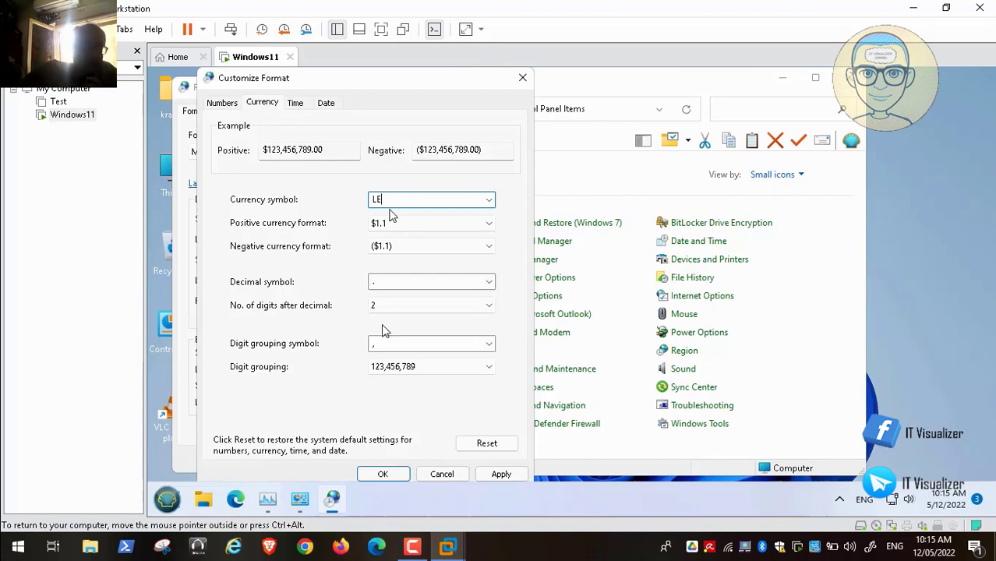
Set the short time format to HH:mm:ss in the customized time formats.
{"action": "left_click", "coordinate": [295, 104]}
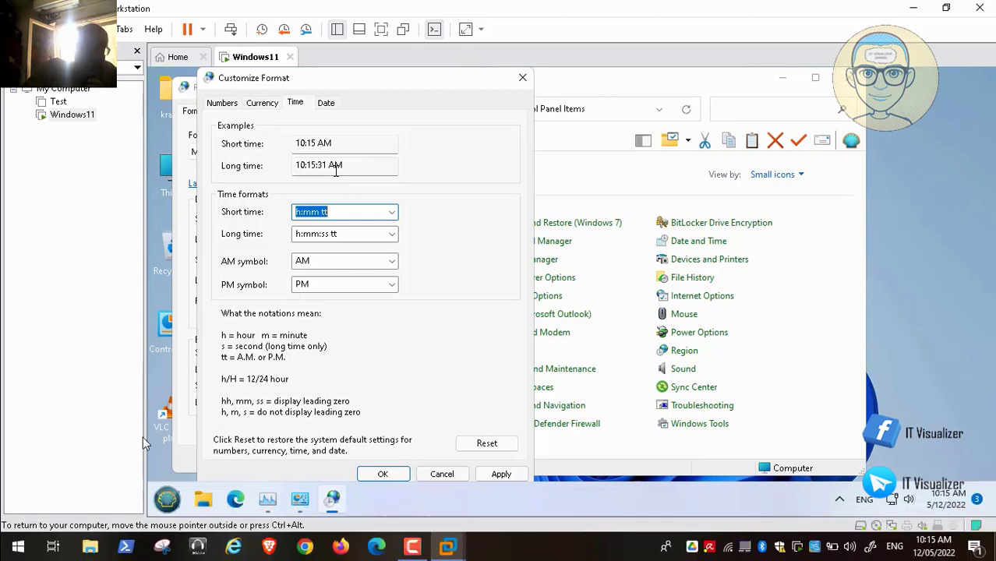
{"action": "key", "text": "space"}
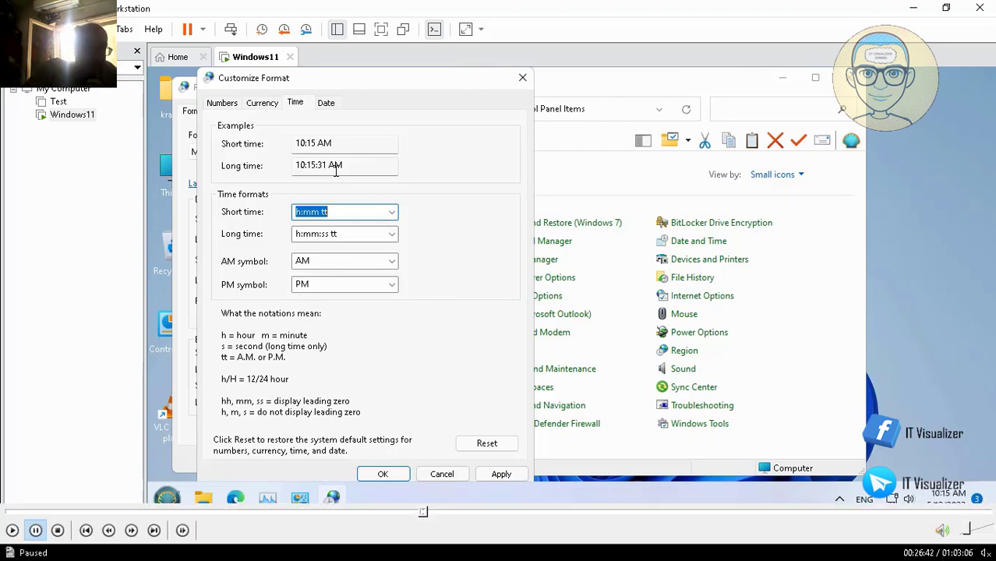
{"action": "left_click", "coordinate": [12, 530]}
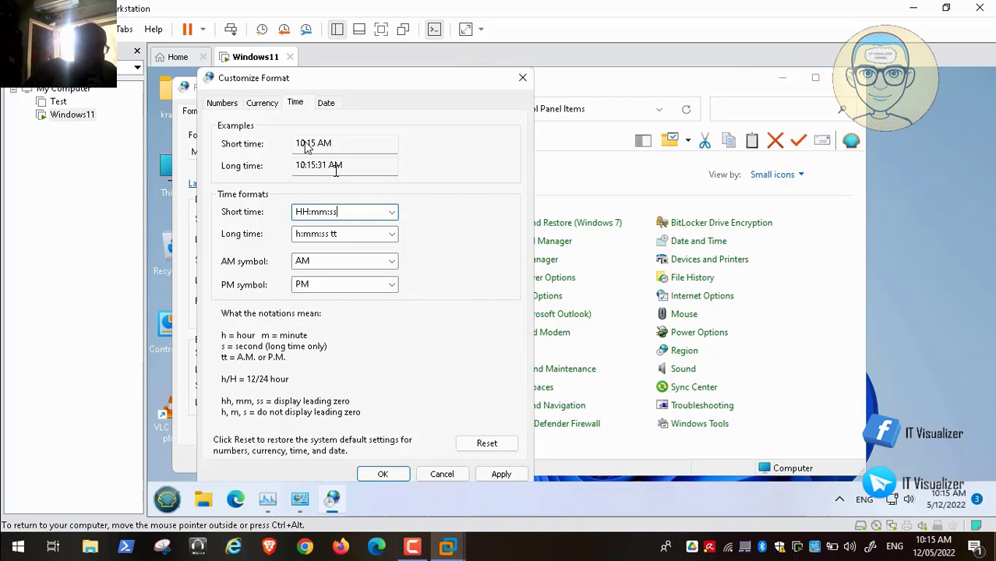
Set the short date format to dd/MM/yyyy in the customized date formats and apply it.
{"action": "left_click", "coordinate": [328, 103]}
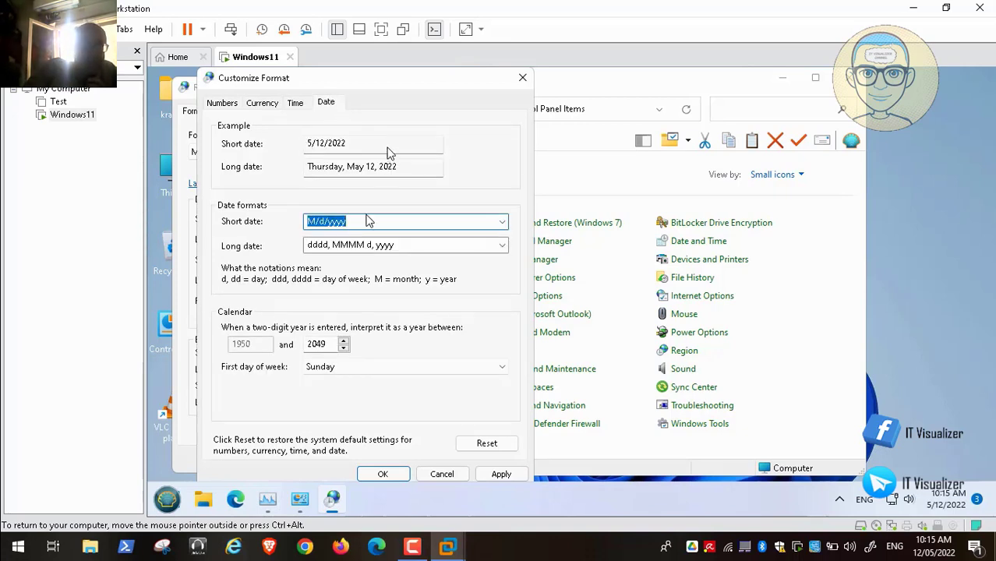
{"action": "key", "text": "BackSpace"}
{"action": "type", "text": "dd"}
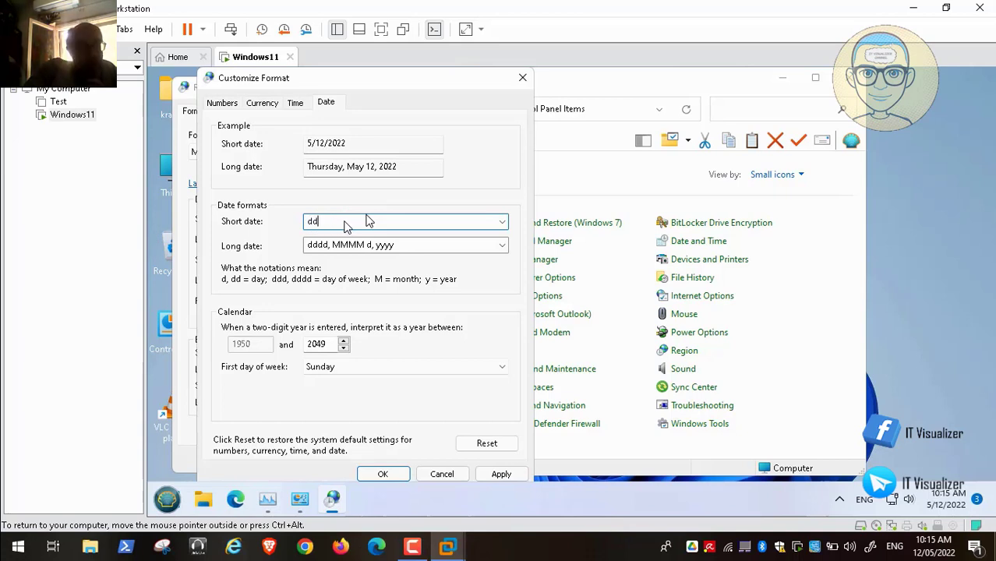
{"action": "type", "text": "/M"}
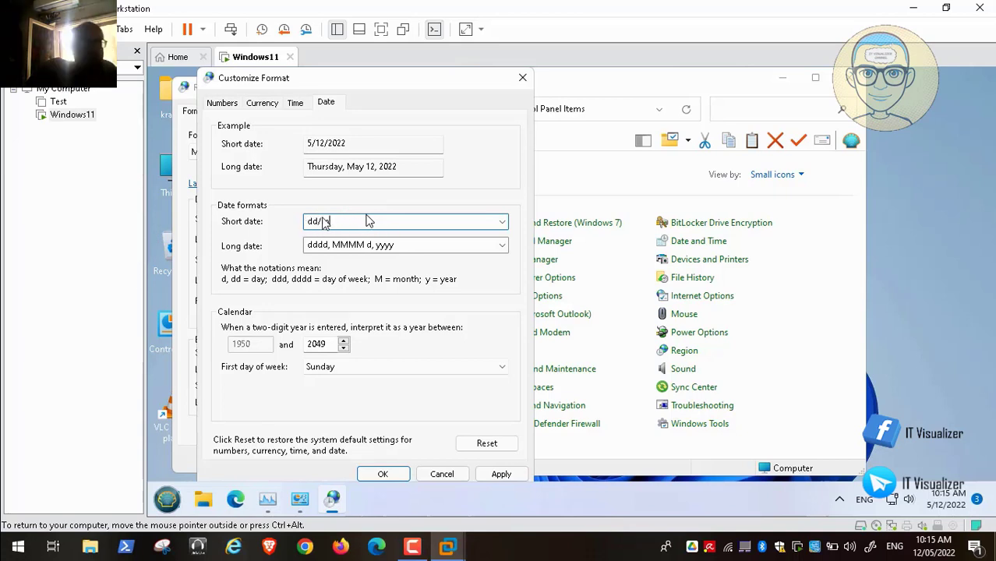
{"action": "type", "text": "m/yyyy"}
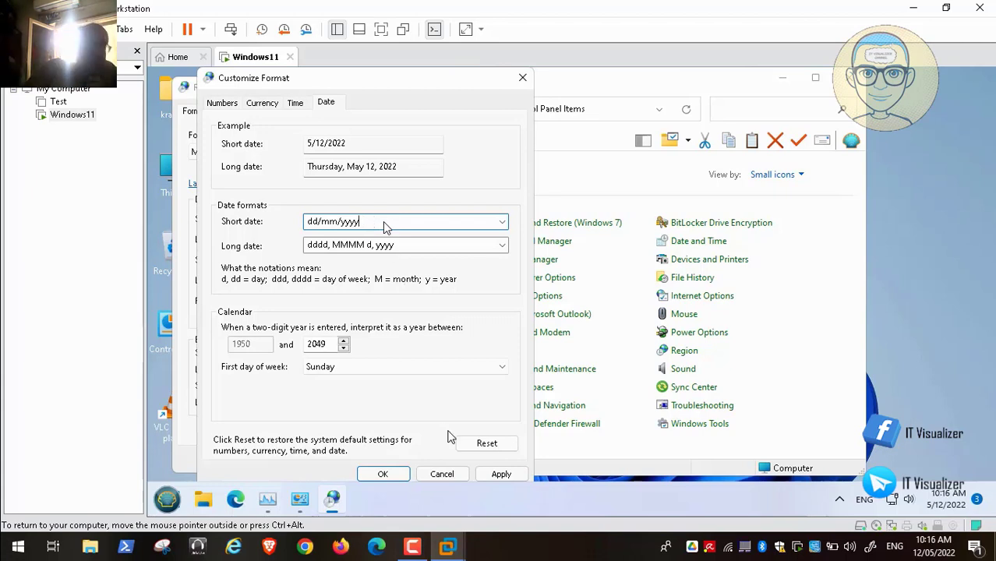
{"action": "left_click", "coordinate": [501, 474]}
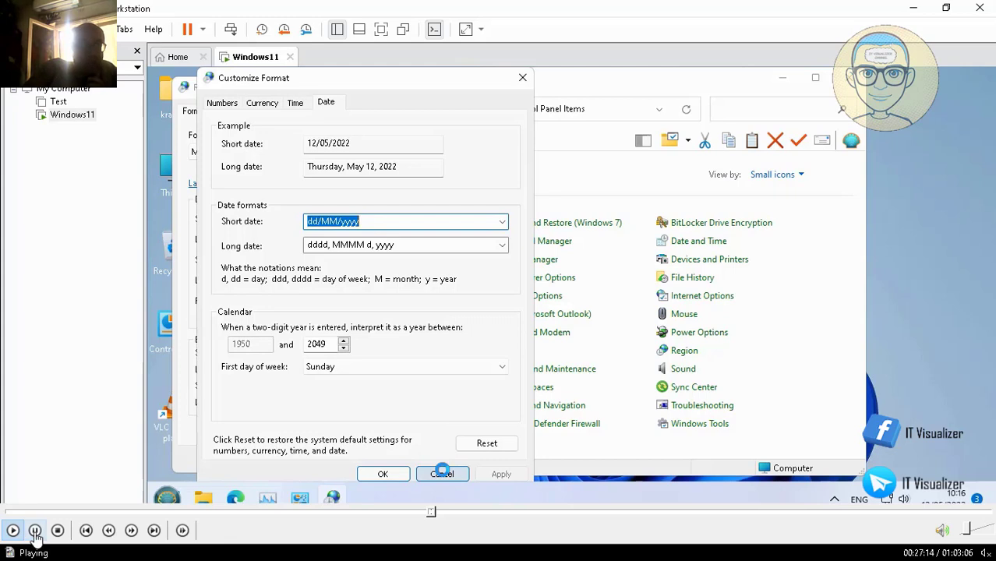
Add a trailing space to the LE currency symbol and apply the currency format.
{"action": "left_click", "coordinate": [36, 531]}
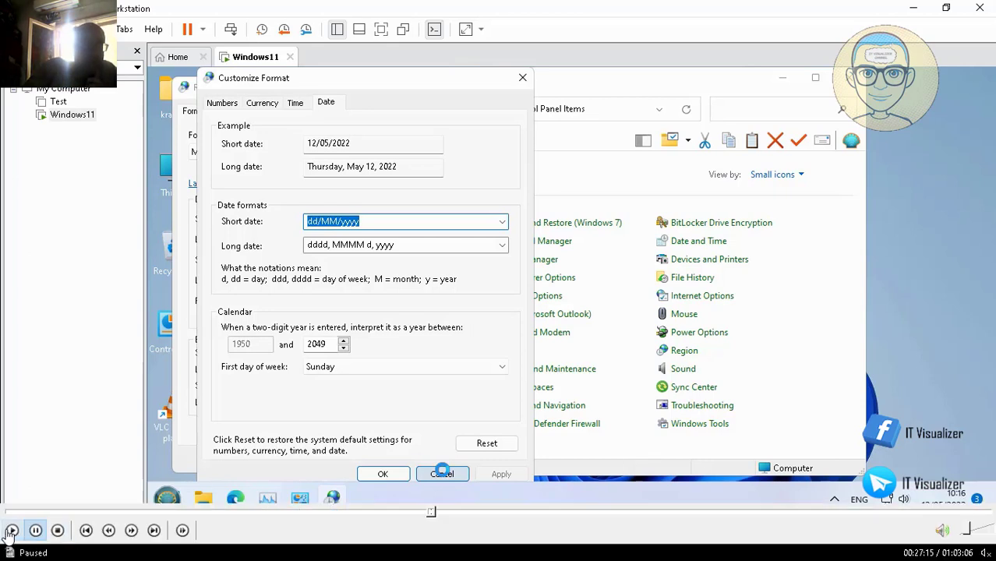
{"action": "left_click", "coordinate": [11, 530]}
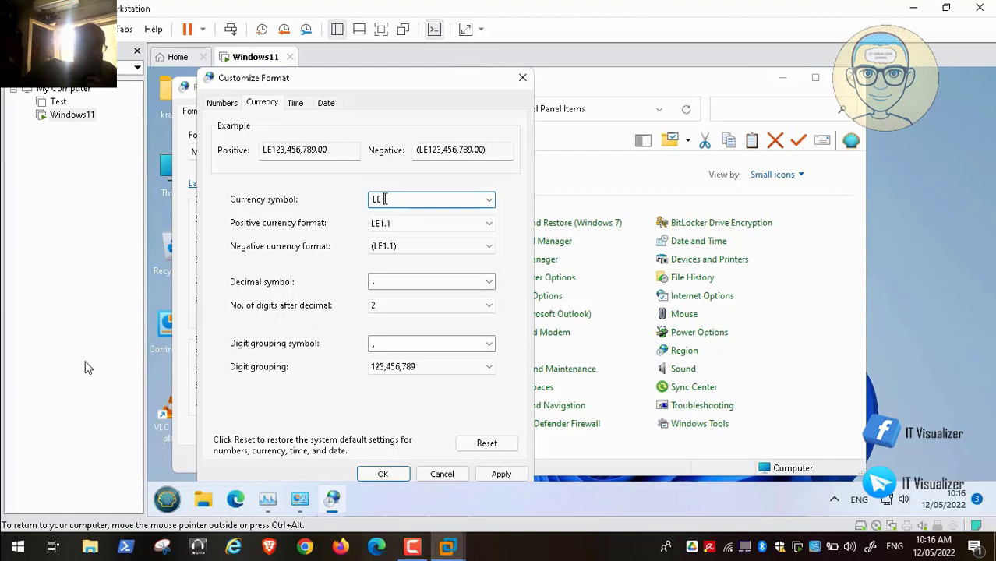
{"action": "left_click", "coordinate": [493, 474]}
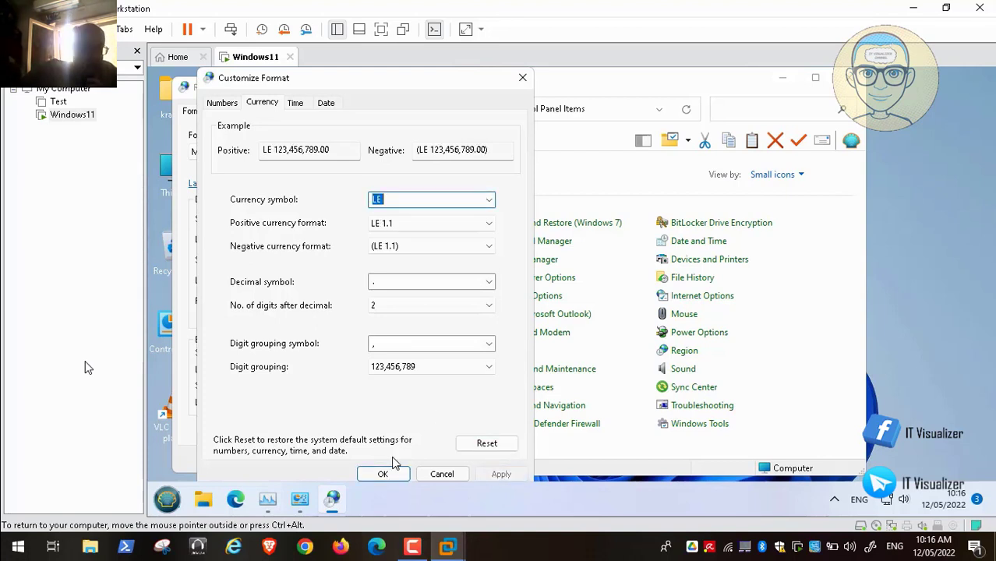
Review the customized time, date and number formats, accept them, and apply and close the Region settings.
{"action": "left_click", "coordinate": [296, 103]}
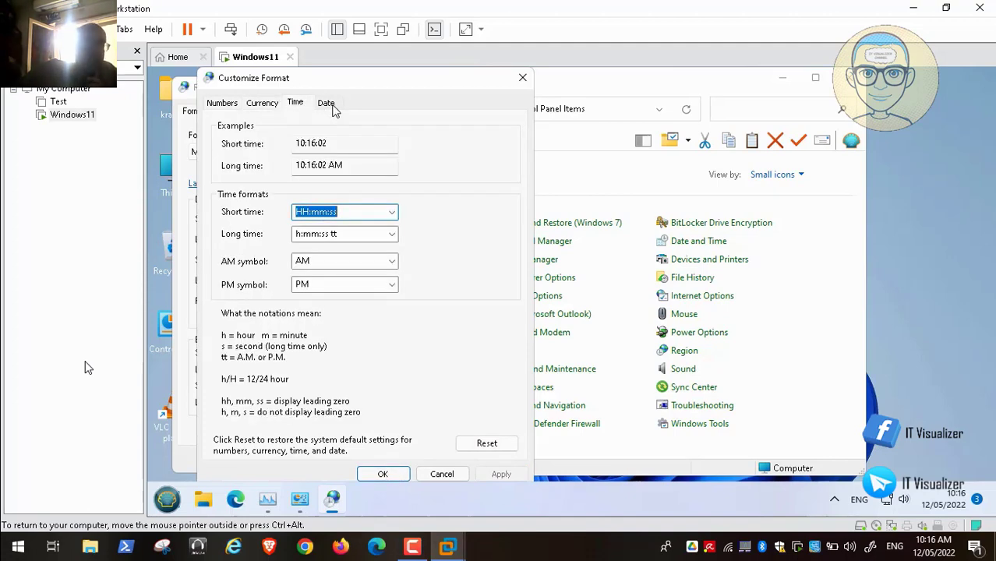
{"action": "left_click", "coordinate": [327, 103]}
{"action": "left_click", "coordinate": [224, 104]}
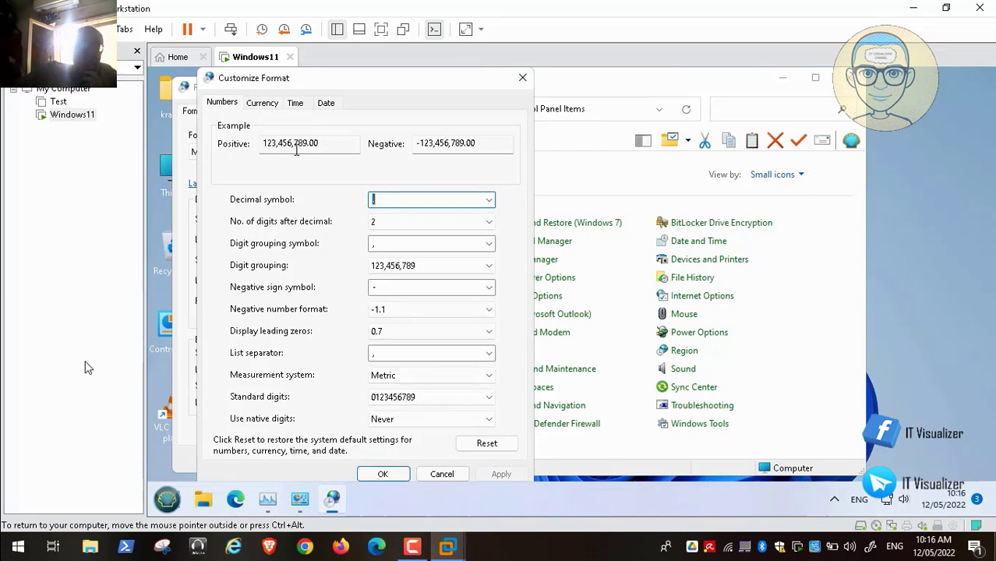
{"action": "left_click", "coordinate": [384, 473]}
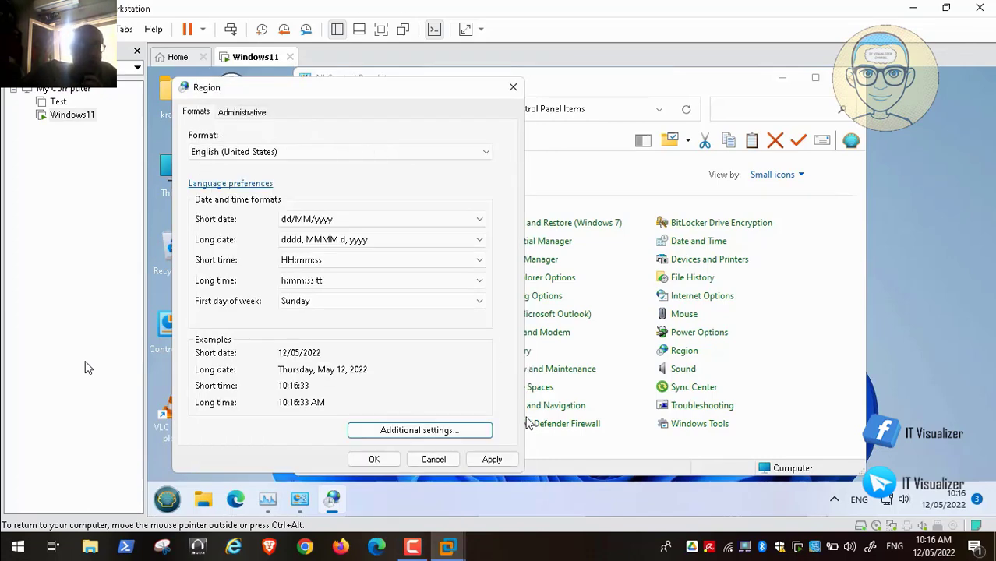
{"action": "left_click", "coordinate": [492, 461]}
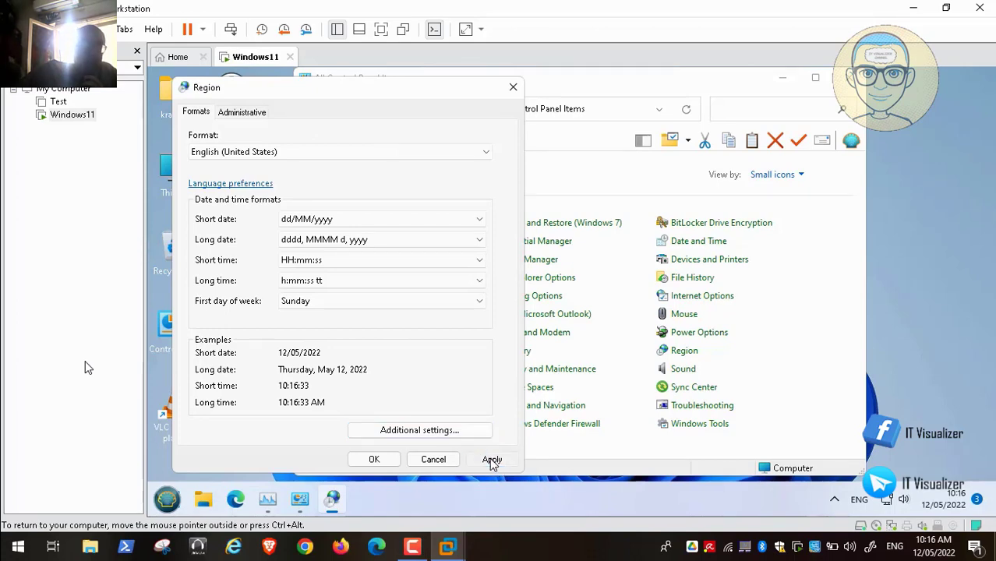
{"action": "left_click", "coordinate": [380, 459]}
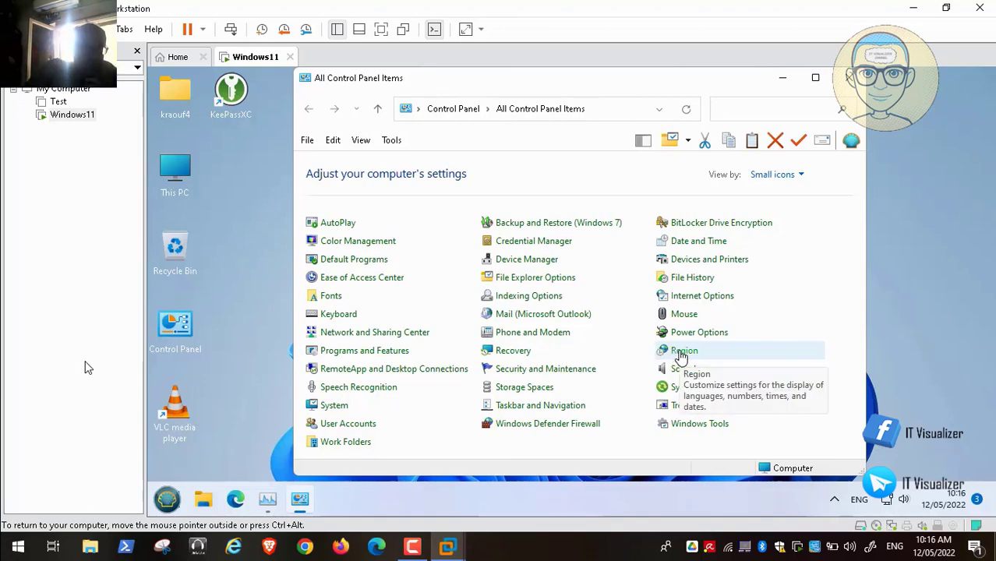
Skip ahead through the video's language settings section to the Arabic (Egypt) language options page.
{"action": "mouse_move", "coordinate": [86, 524]}
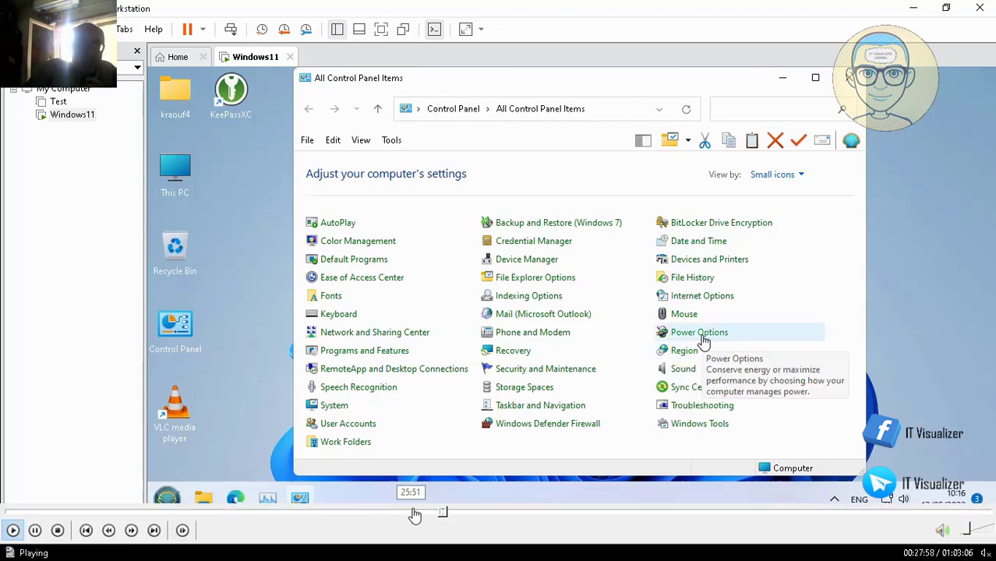
{"action": "left_click", "coordinate": [447, 515]}
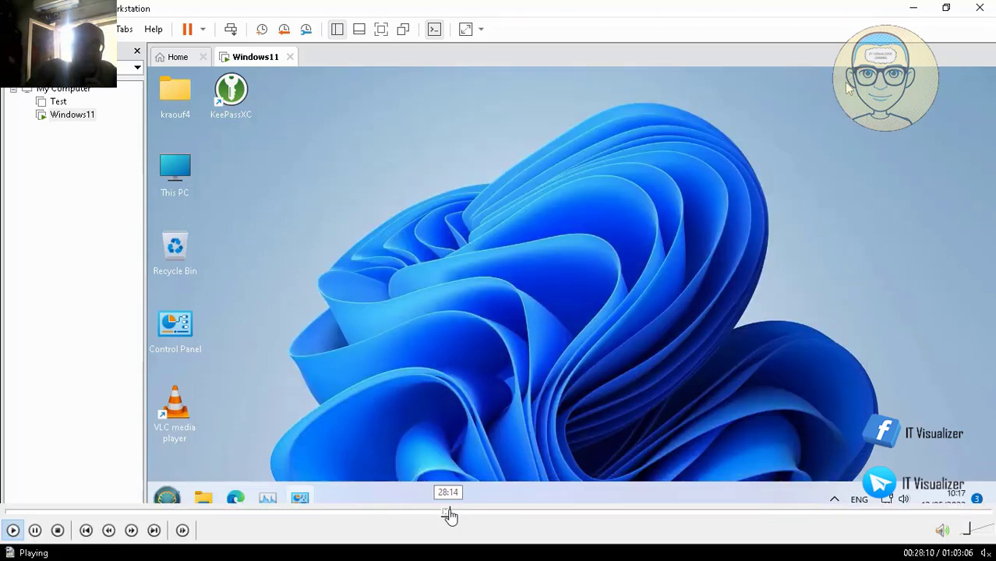
{"action": "left_click", "coordinate": [455, 514]}
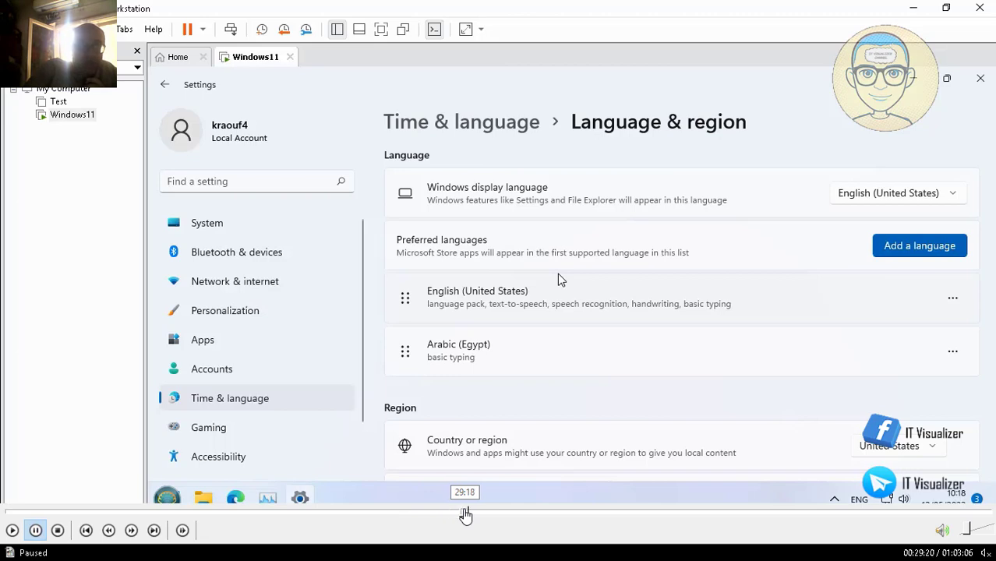
{"action": "left_click", "coordinate": [464, 514]}
{"action": "left_click", "coordinate": [491, 514]}
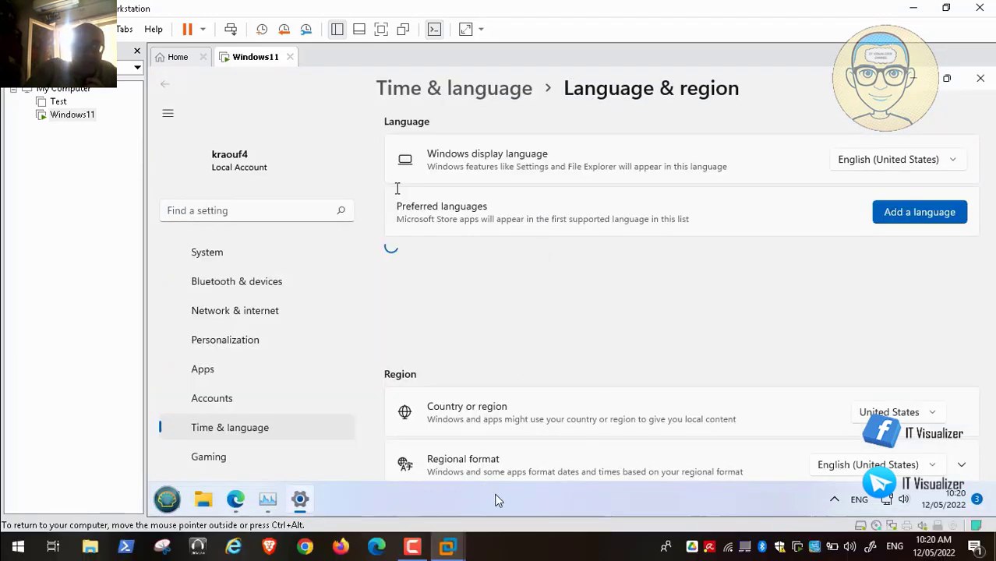
{"action": "left_click", "coordinate": [493, 514]}
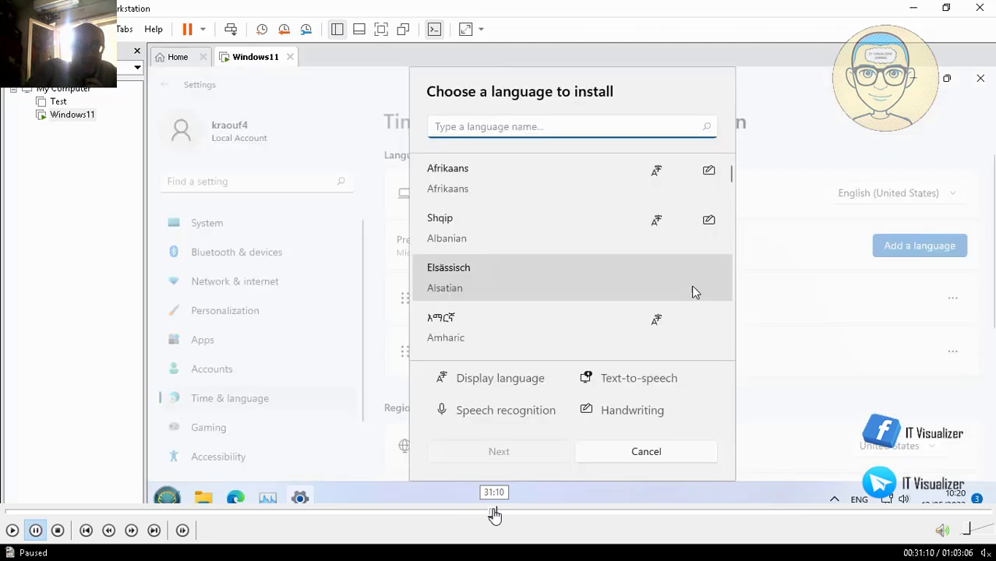
{"action": "left_click", "coordinate": [502, 514]}
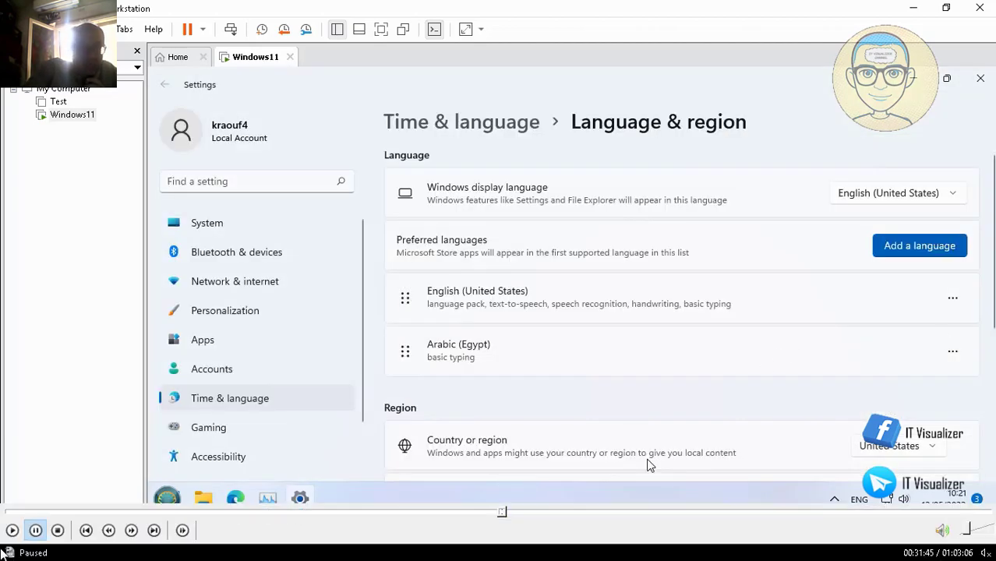
{"action": "left_click", "coordinate": [12, 530]}
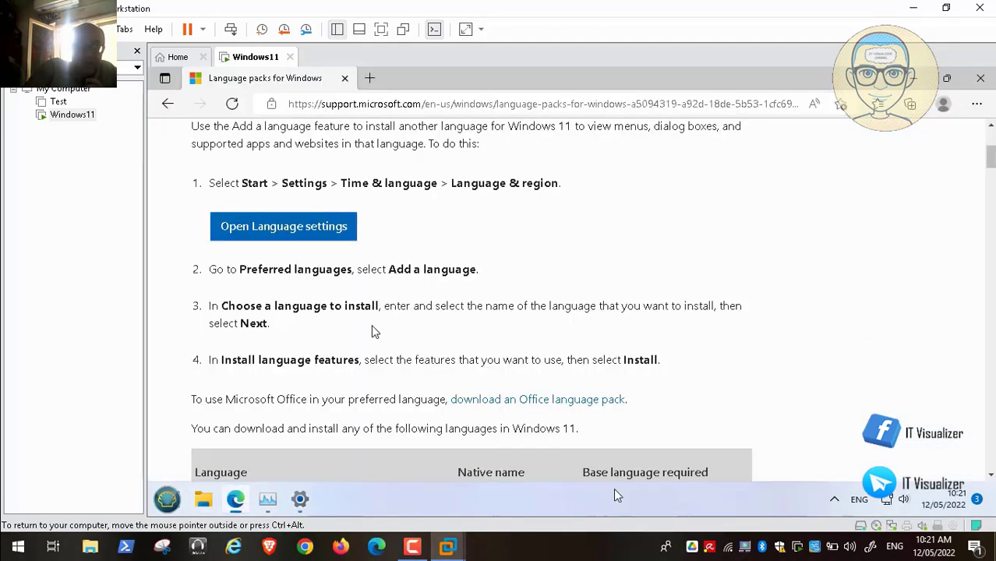
{"action": "mouse_move", "coordinate": [613, 532]}
{"action": "left_click", "coordinate": [514, 512]}
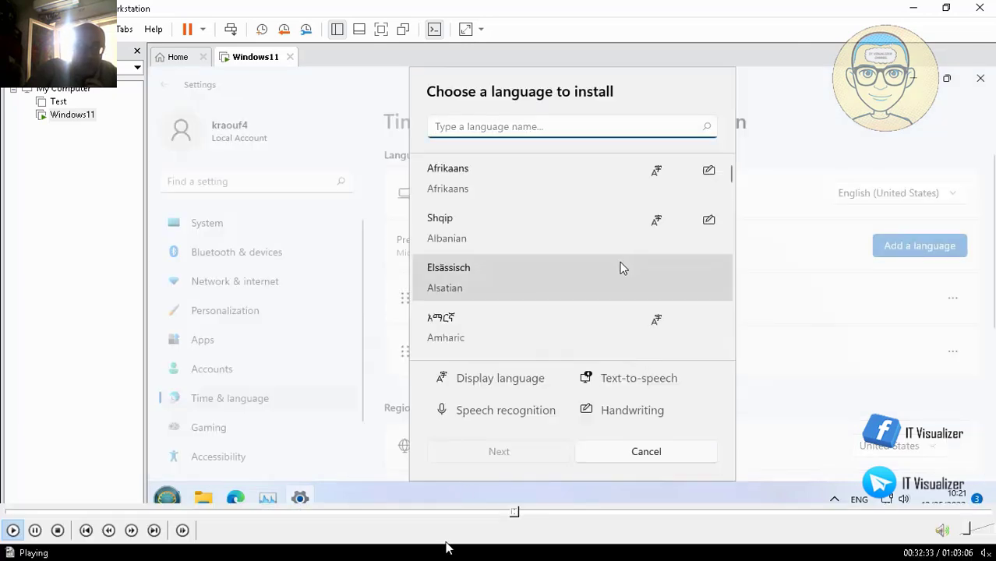
{"action": "left_click", "coordinate": [530, 514]}
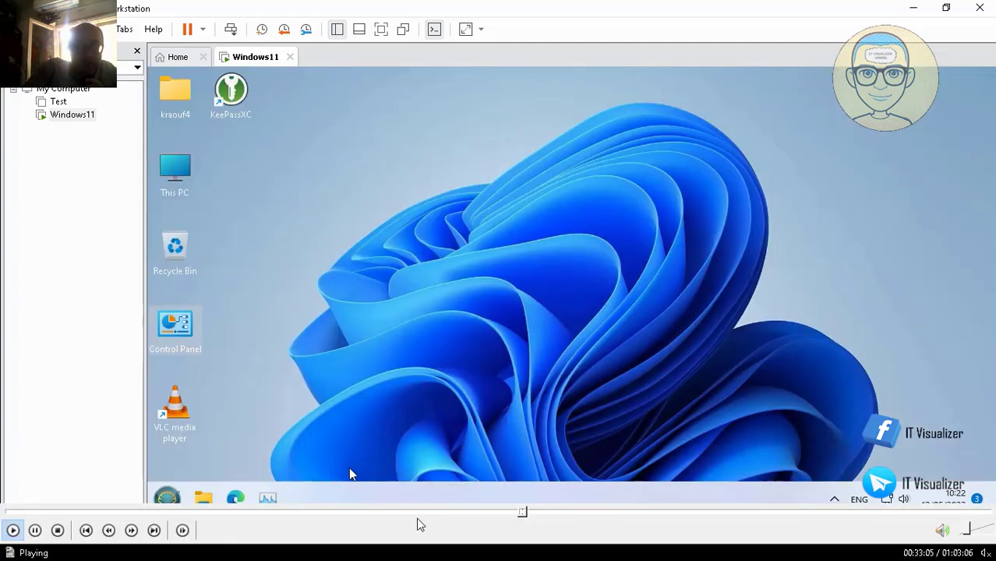
{"action": "left_click", "coordinate": [530, 514]}
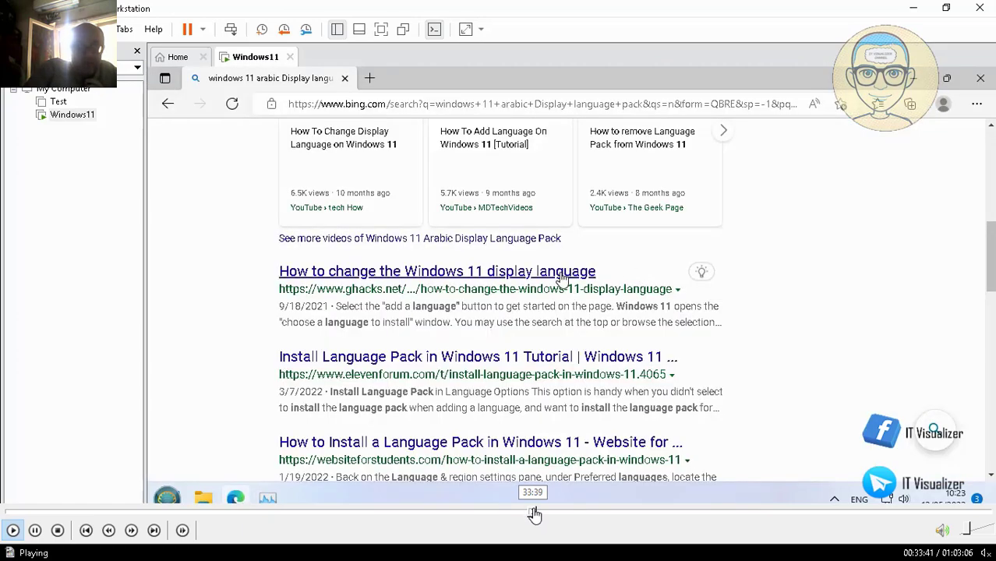
{"action": "left_click", "coordinate": [542, 515]}
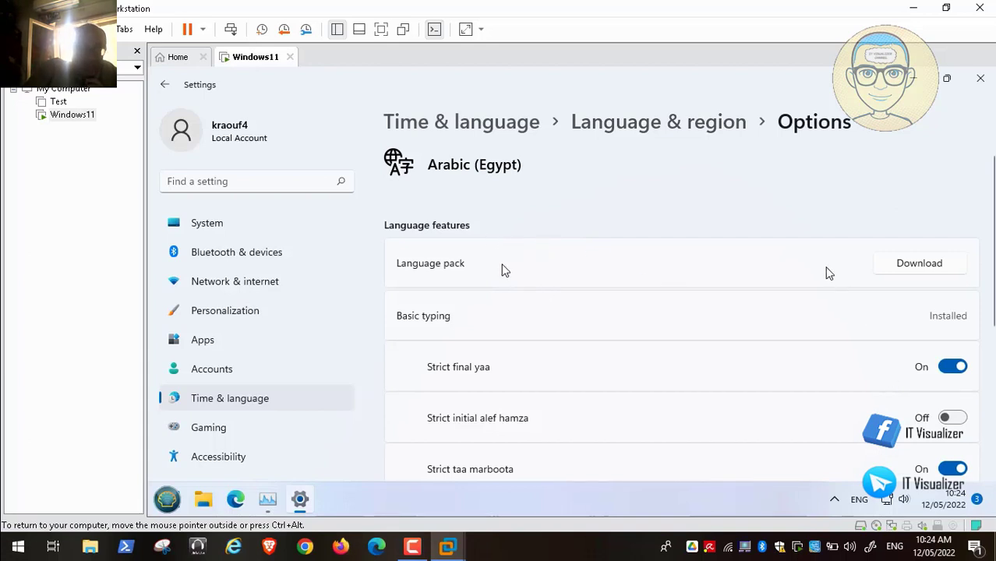
Download the Arabic (Egypt) language pack and list the available Windows display languages under Language & region.
{"action": "left_click", "coordinate": [906, 267]}
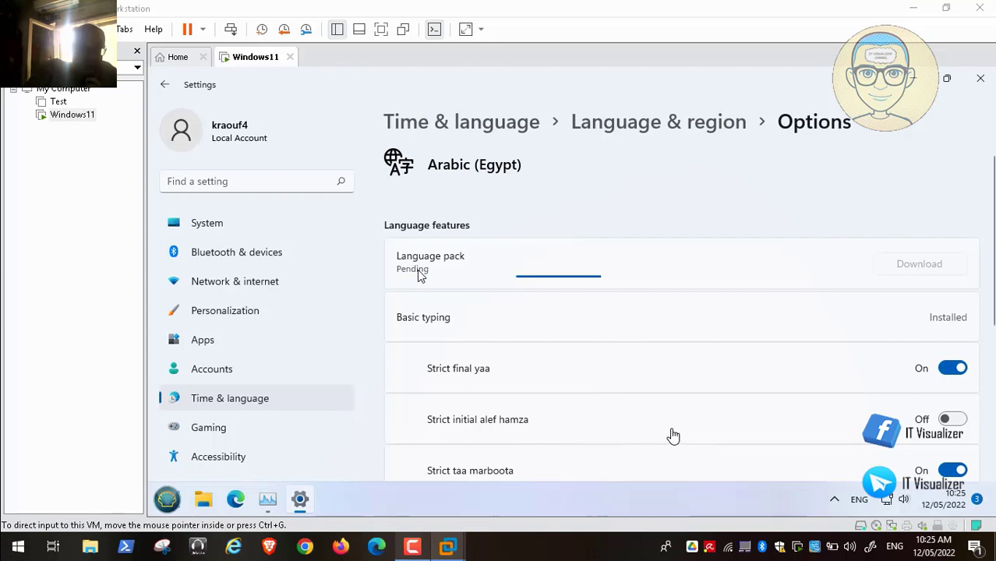
{"action": "left_click", "coordinate": [412, 546]}
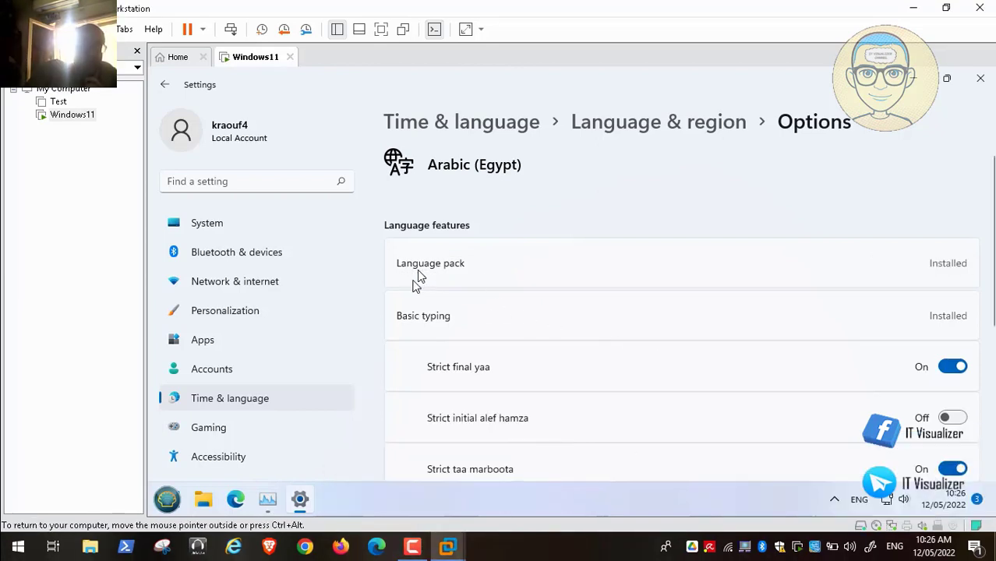
{"action": "left_click", "coordinate": [257, 402]}
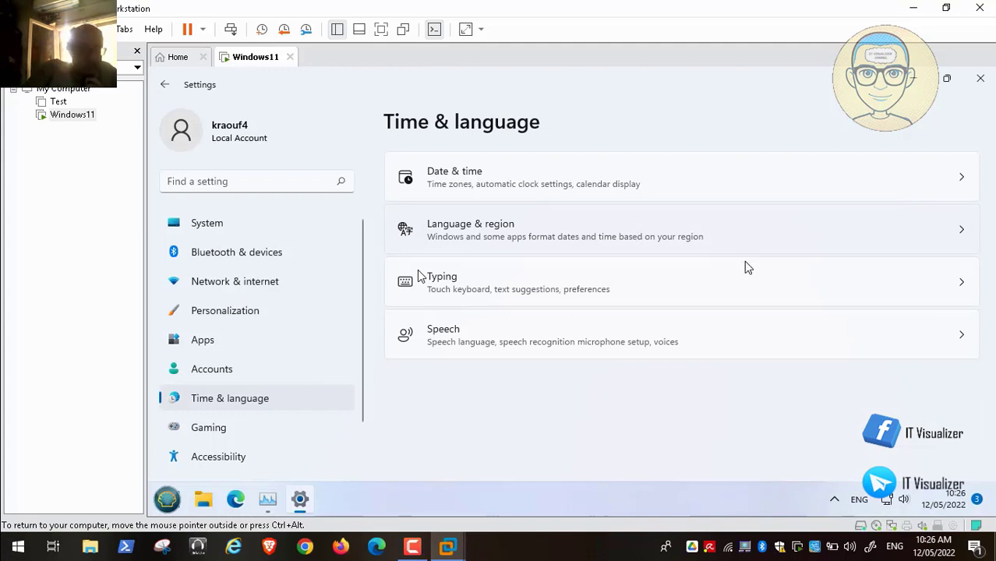
{"action": "left_click", "coordinate": [668, 232]}
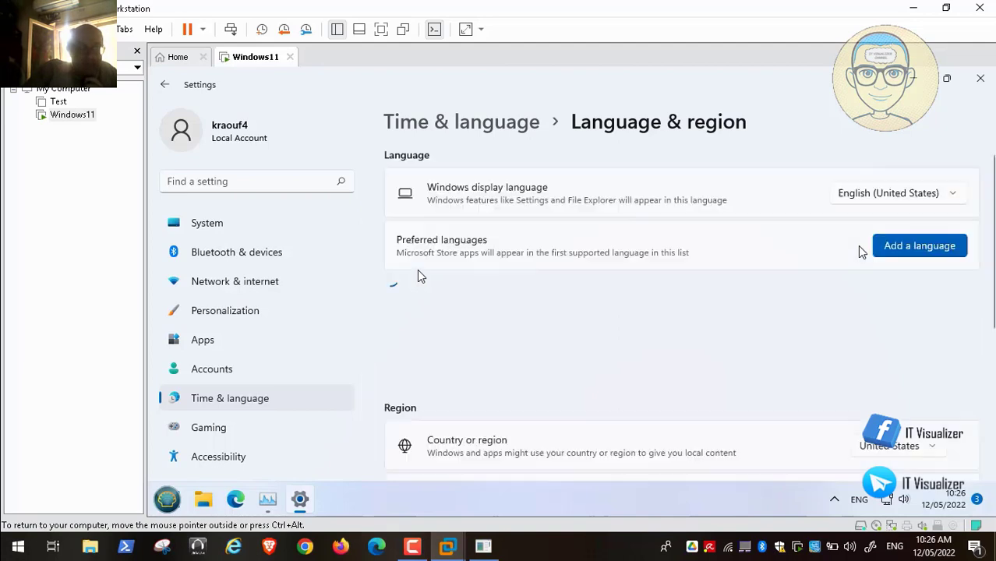
{"action": "left_click", "coordinate": [952, 194]}
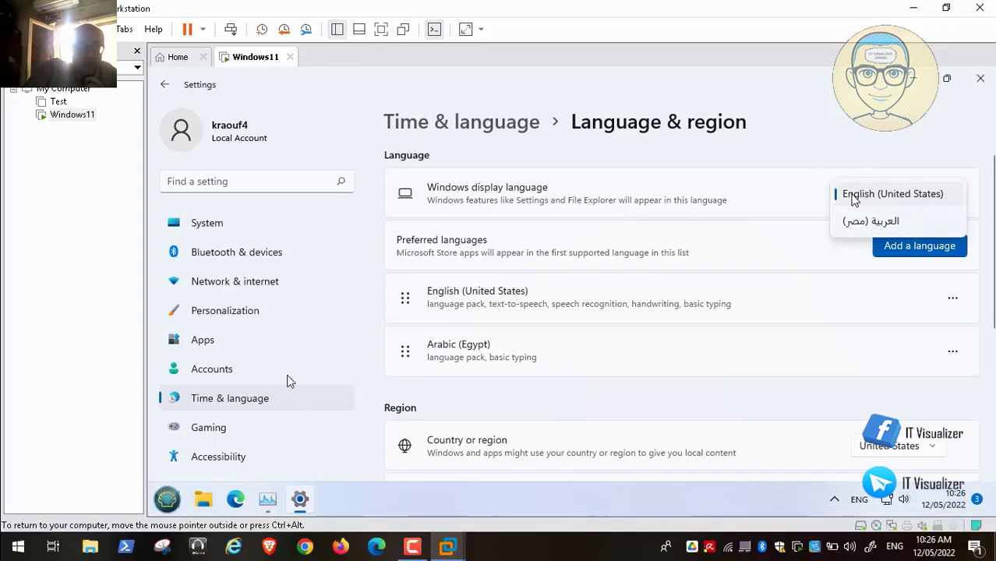
Pause the full-screen video to check the screen recorder's elapsed duration, and resume playback in full screen.
{"action": "double_click", "coordinate": [289, 381]}
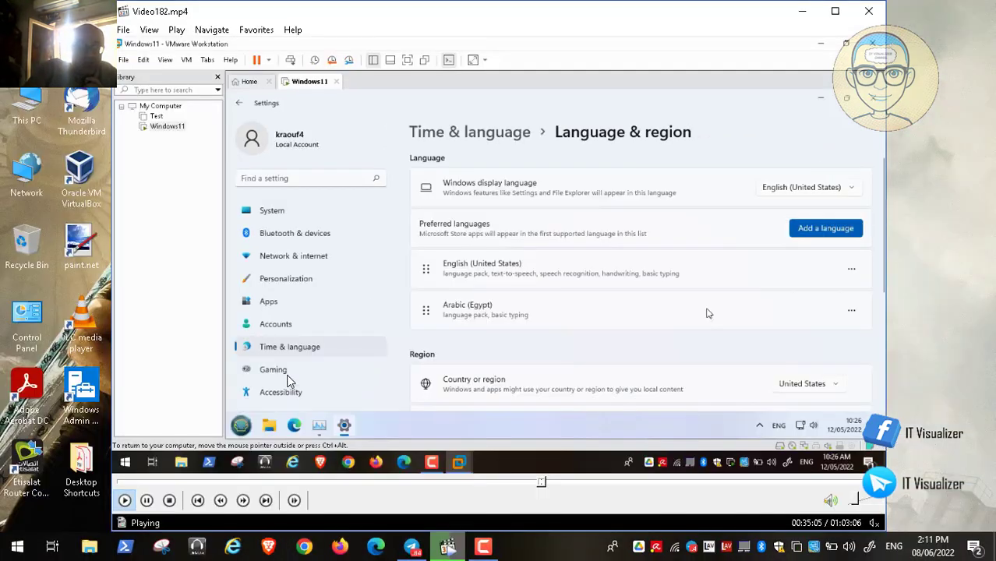
{"action": "left_click", "coordinate": [146, 500]}
{"action": "left_click", "coordinate": [483, 546]}
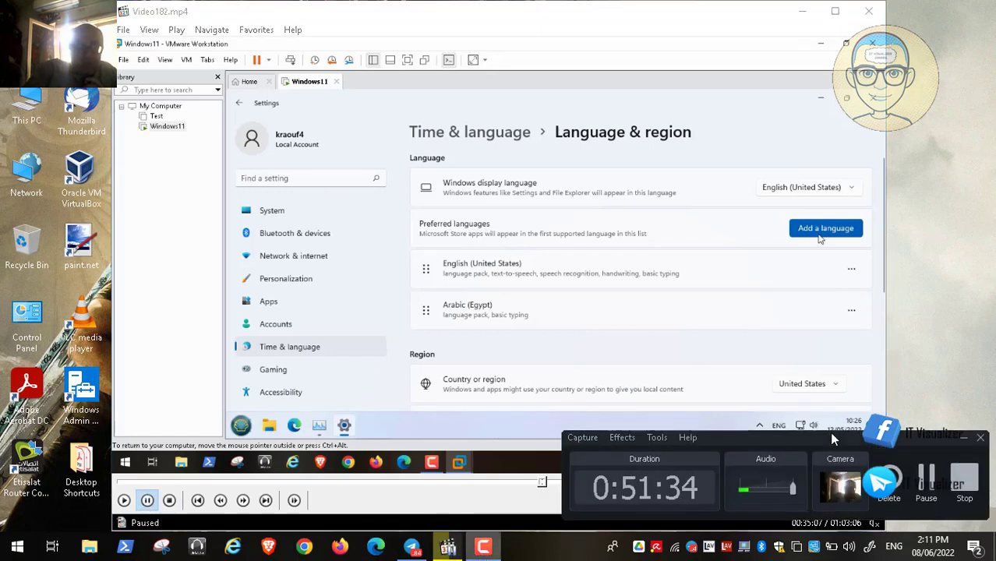
{"action": "left_click", "coordinate": [963, 439]}
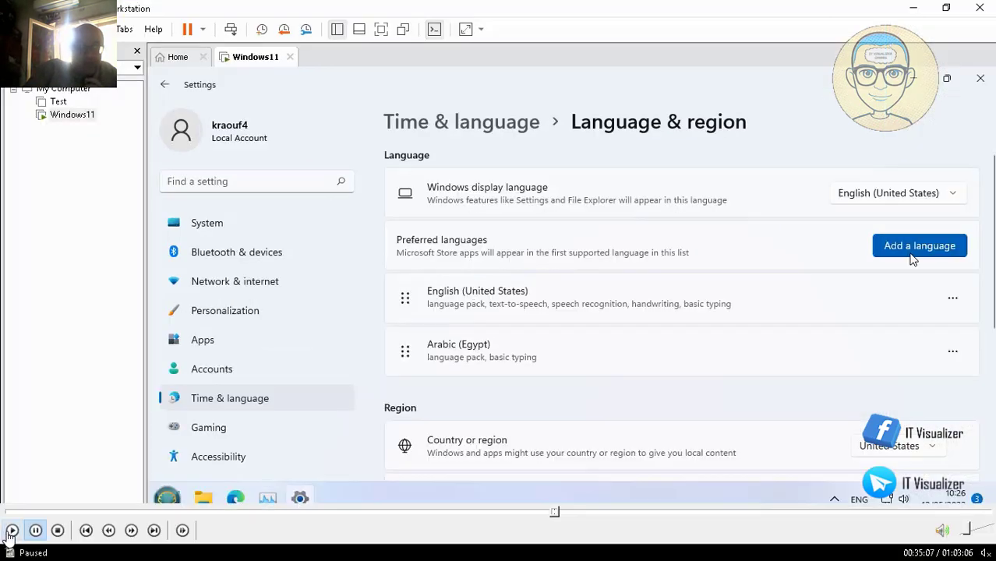
{"action": "key", "text": "space"}
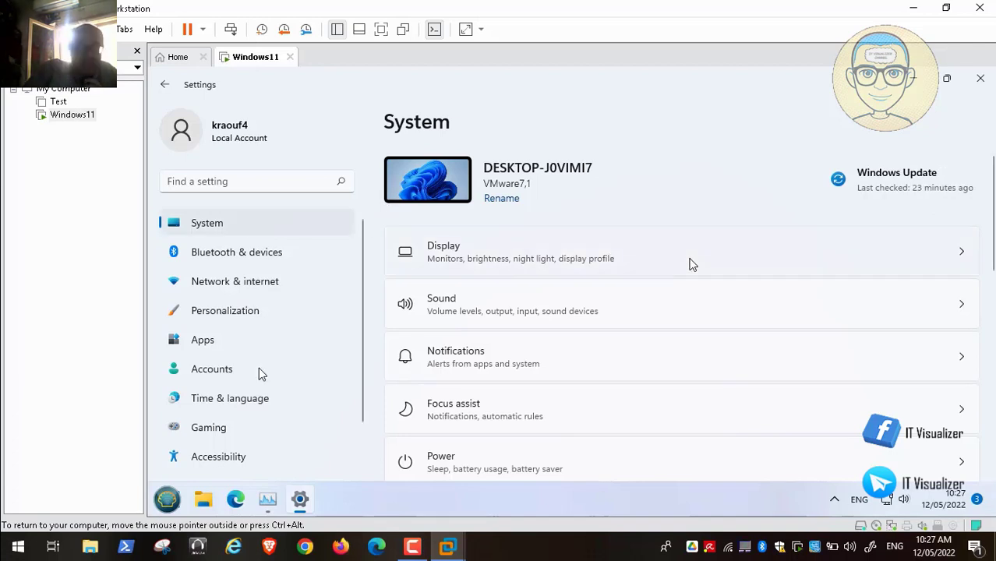
Leave full-screen playback, close the video player and stop the screen recording.
{"action": "mouse_move", "coordinate": [43, 543]}
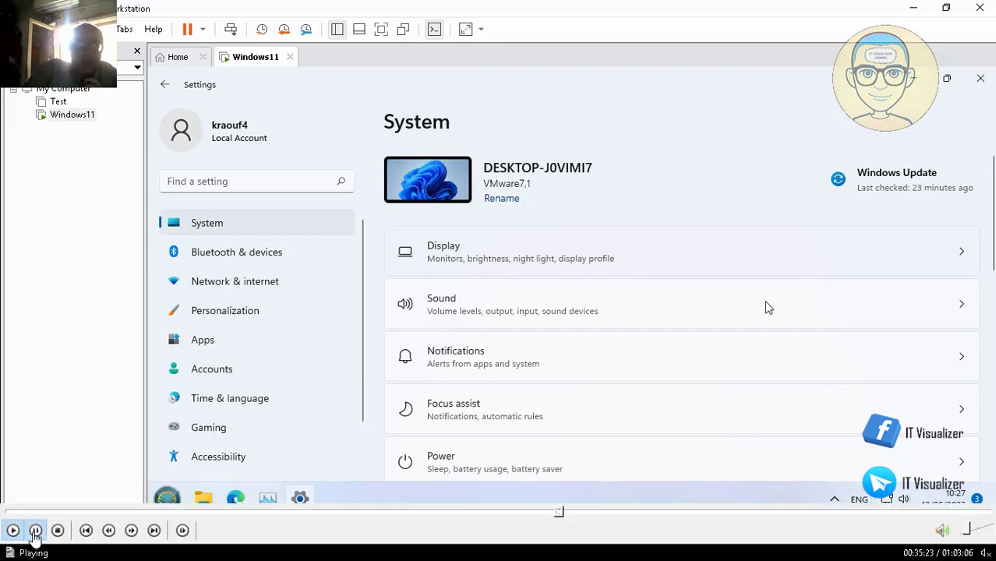
{"action": "key", "text": "space"}
{"action": "key", "text": "Escape"}
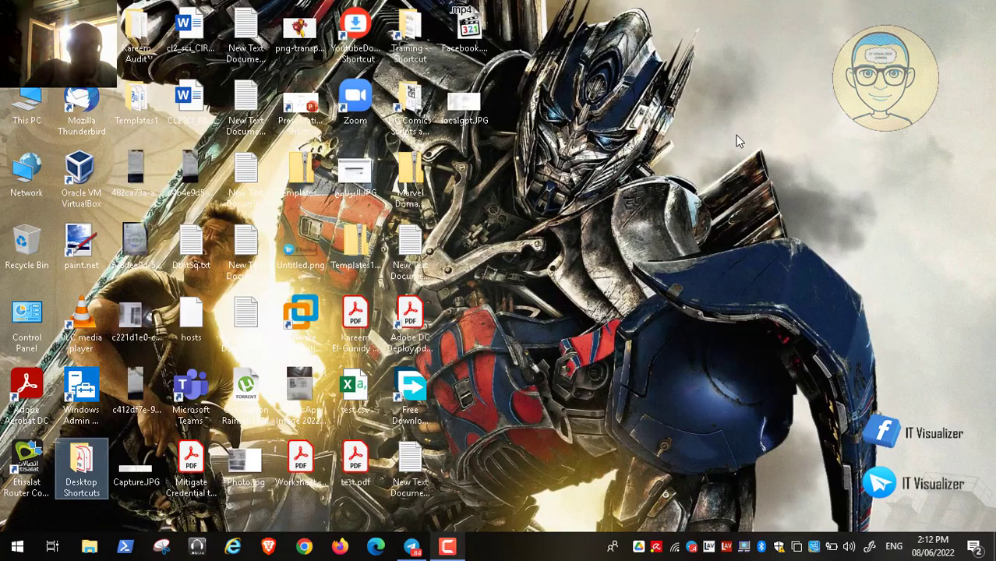
{"action": "left_click", "coordinate": [868, 11]}
{"action": "left_click", "coordinate": [450, 548]}
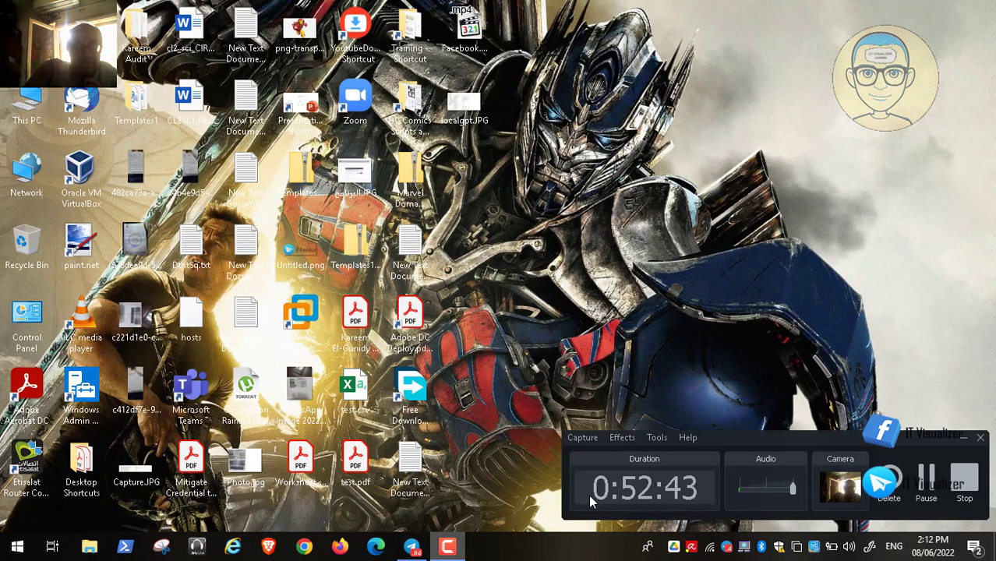
{"action": "left_click", "coordinate": [964, 481]}
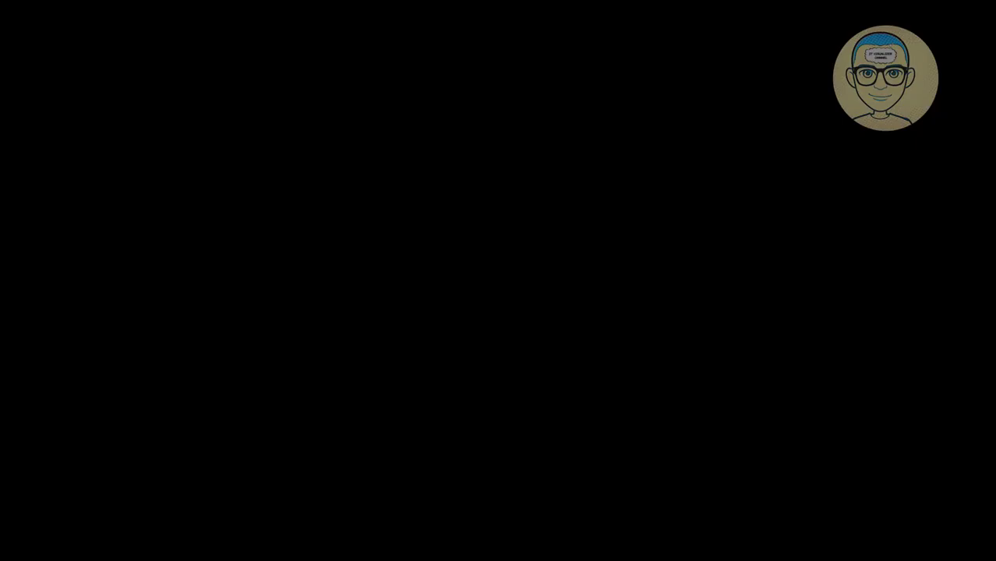